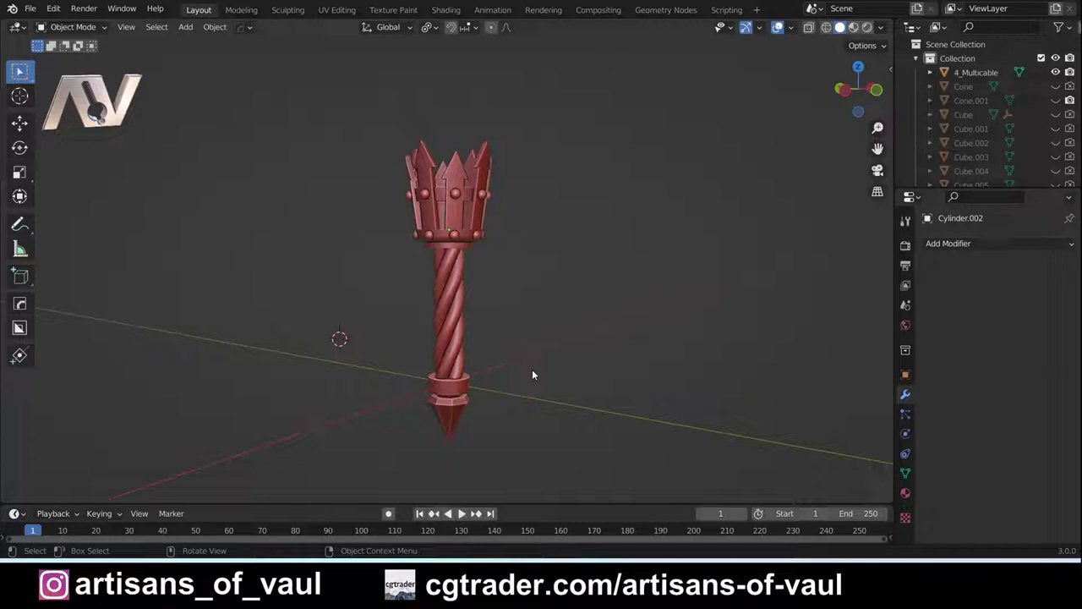
Cycle the crown mesh through vertex, edge and face select modes, and return to Object Mode.
{"action": "key", "text": "Tab"}
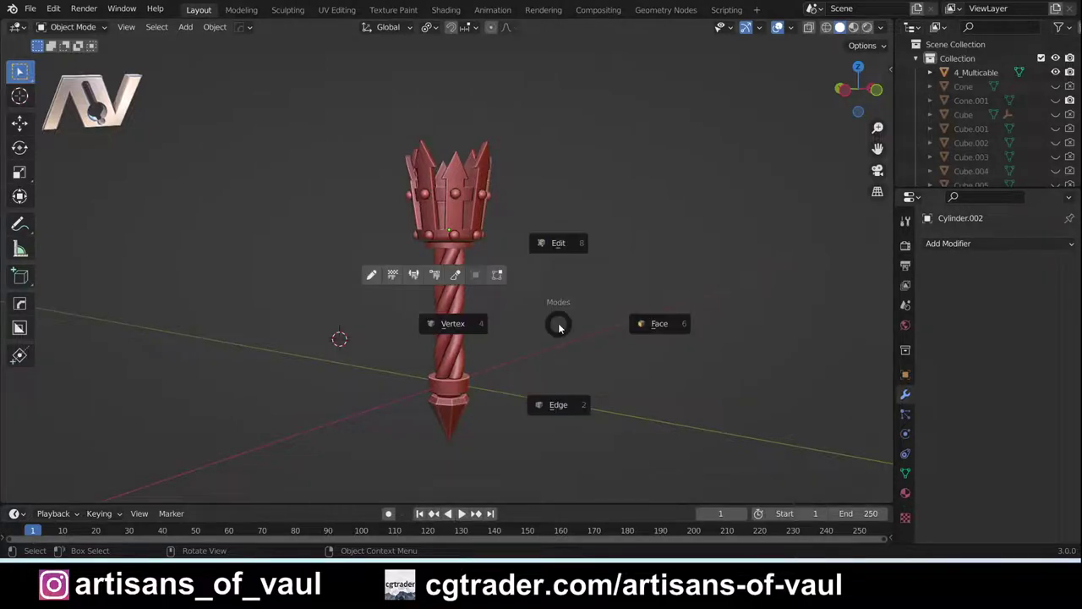
{"action": "left_click", "coordinate": [472, 335]}
{"action": "key", "text": "Tab"}
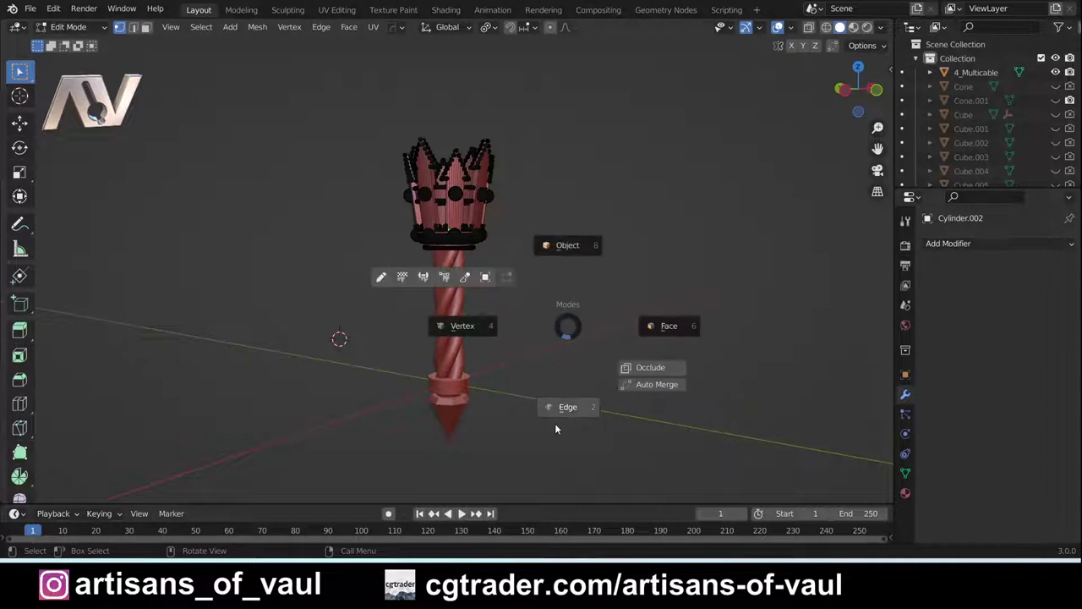
{"action": "left_click", "coordinate": [555, 420]}
{"action": "key", "text": "Tab"}
{"action": "left_click", "coordinate": [566, 341]}
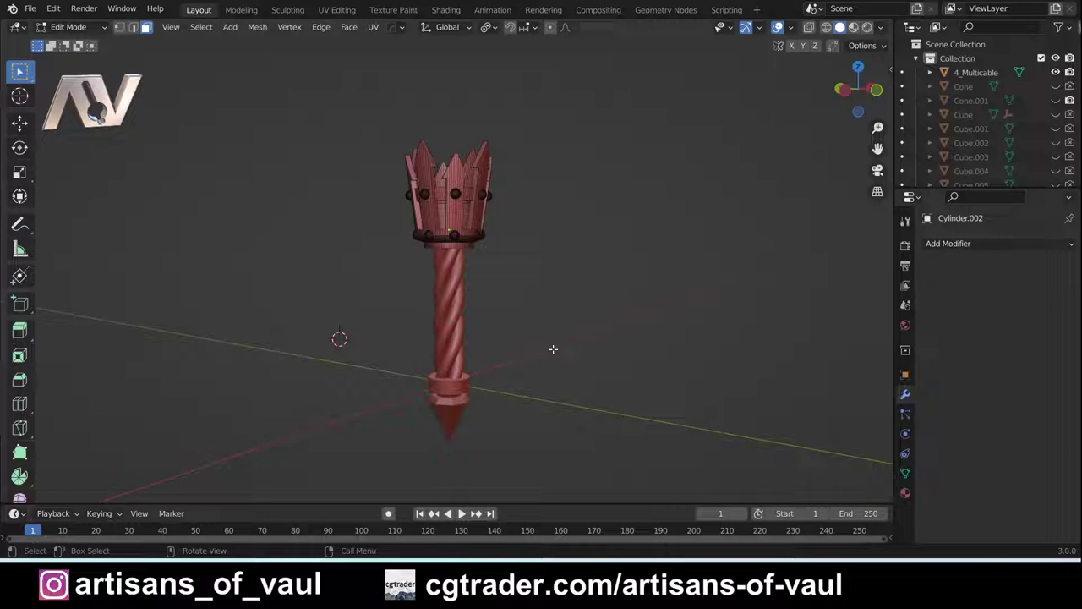
{"action": "key", "text": "ctrl+Tab"}
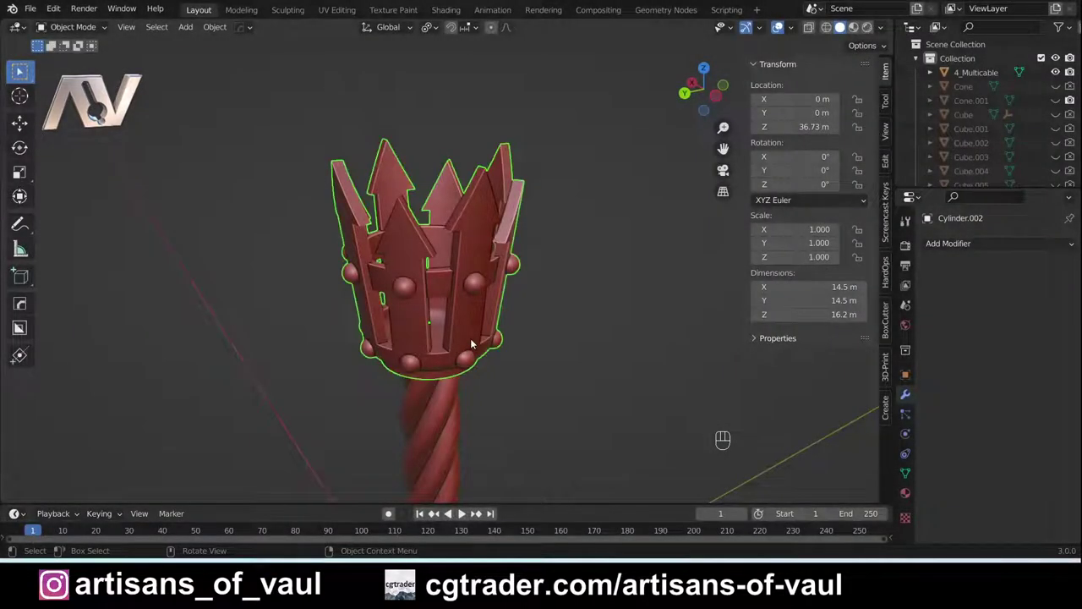
Examine the crown's inner cup, spikes, window openings and round studs from above and from the side.
{"action": "middle_click_drag", "start_coordinate": [543, 306], "coordinate": [486, 312], "text": "shift"}
{"action": "scroll", "coordinate": [580, 313], "scroll_direction": "up", "scroll_amount": 2}
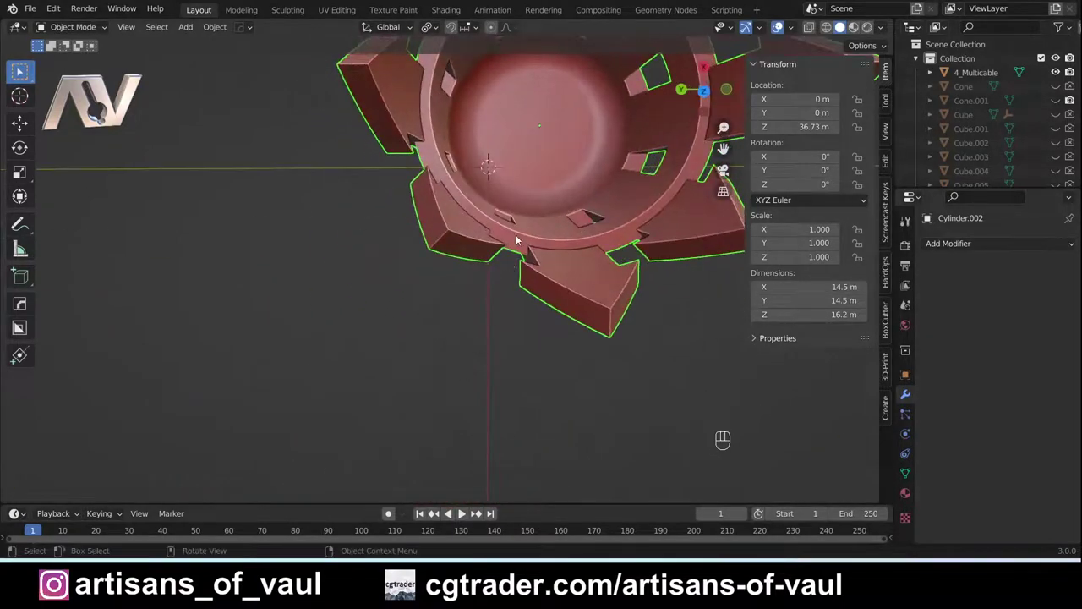
{"action": "middle_click_drag", "start_coordinate": [517, 241], "coordinate": [531, 147]}
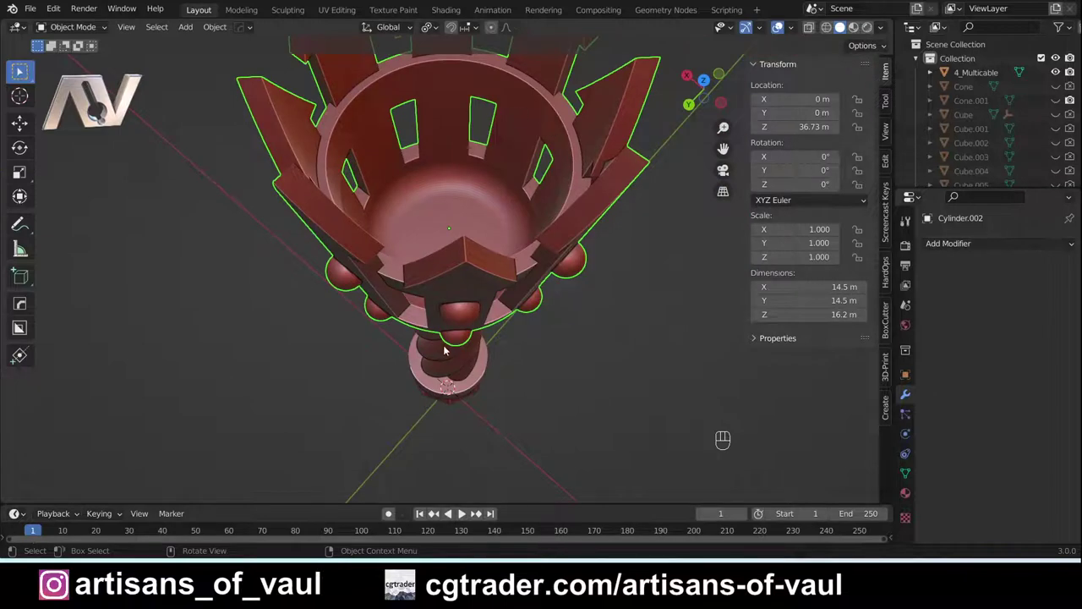
{"action": "scroll", "coordinate": [444, 351], "scroll_direction": "down", "scroll_amount": 3}
{"action": "middle_click_drag", "start_coordinate": [444, 351], "coordinate": [530, 339]}
{"action": "scroll", "coordinate": [544, 240], "scroll_direction": "up", "scroll_amount": 4}
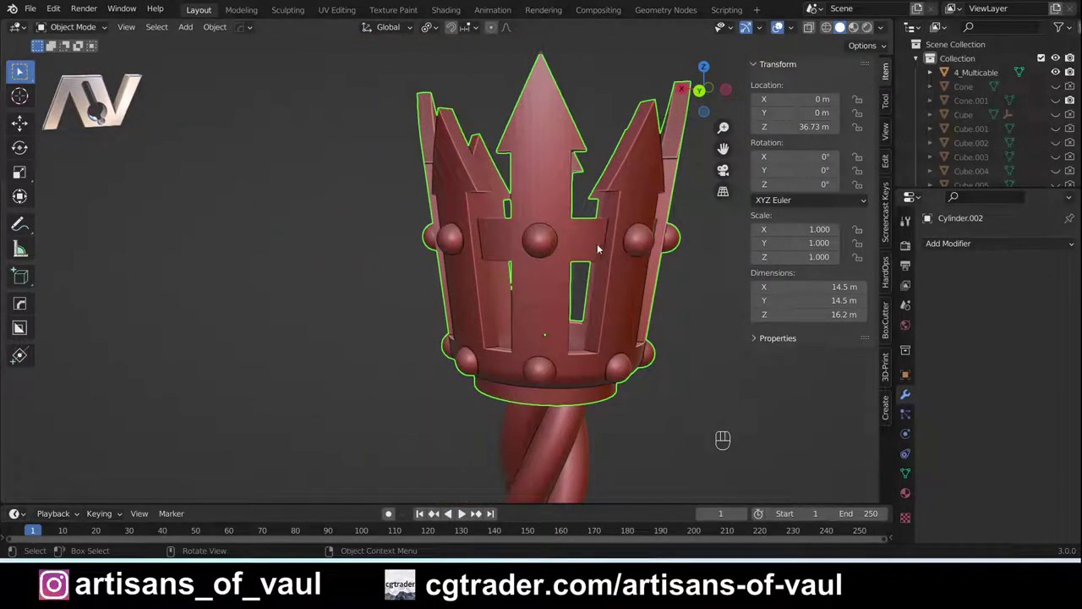
{"action": "scroll", "coordinate": [597, 243], "scroll_direction": "up", "scroll_amount": 2}
{"action": "middle_click_drag", "start_coordinate": [602, 257], "coordinate": [628, 296], "text": "shift"}
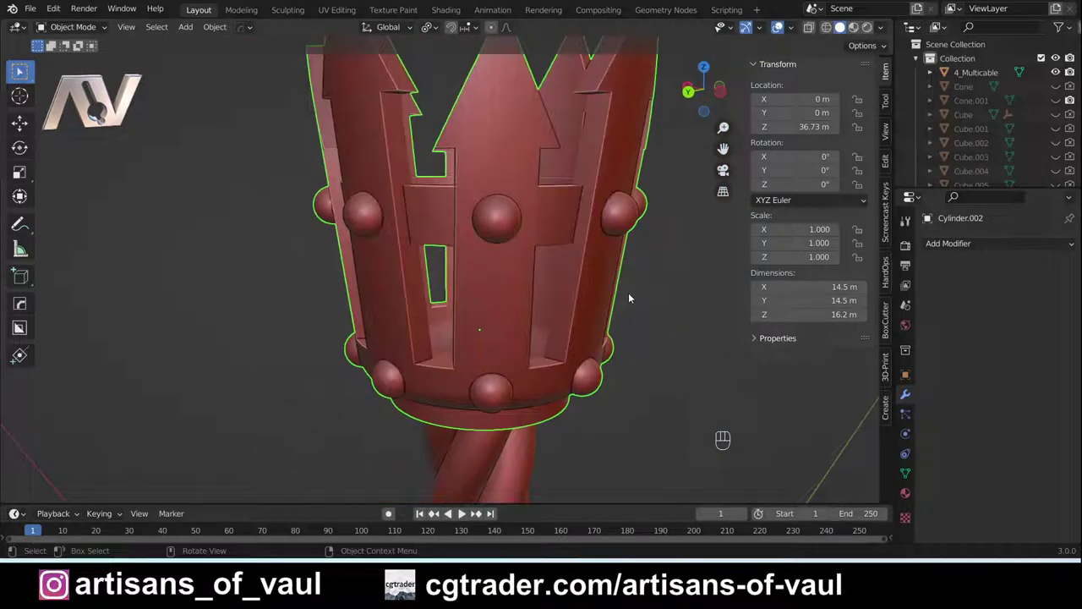
Show the 3D-Print analysis tools and search the add-on preferences for "3d-p".
{"action": "left_click", "coordinate": [886, 368]}
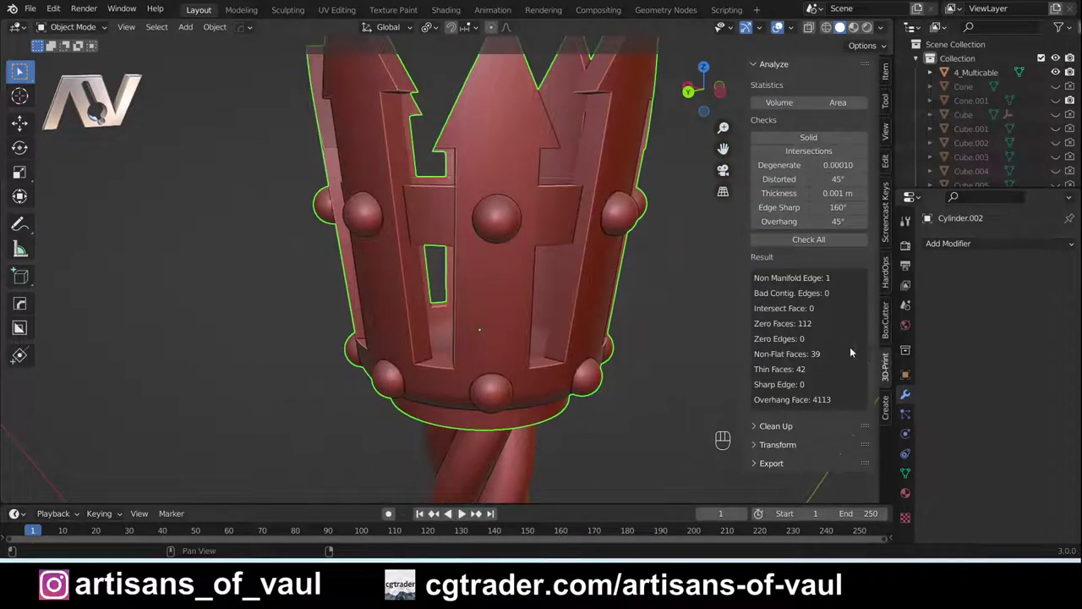
{"action": "left_click", "coordinate": [52, 12]}
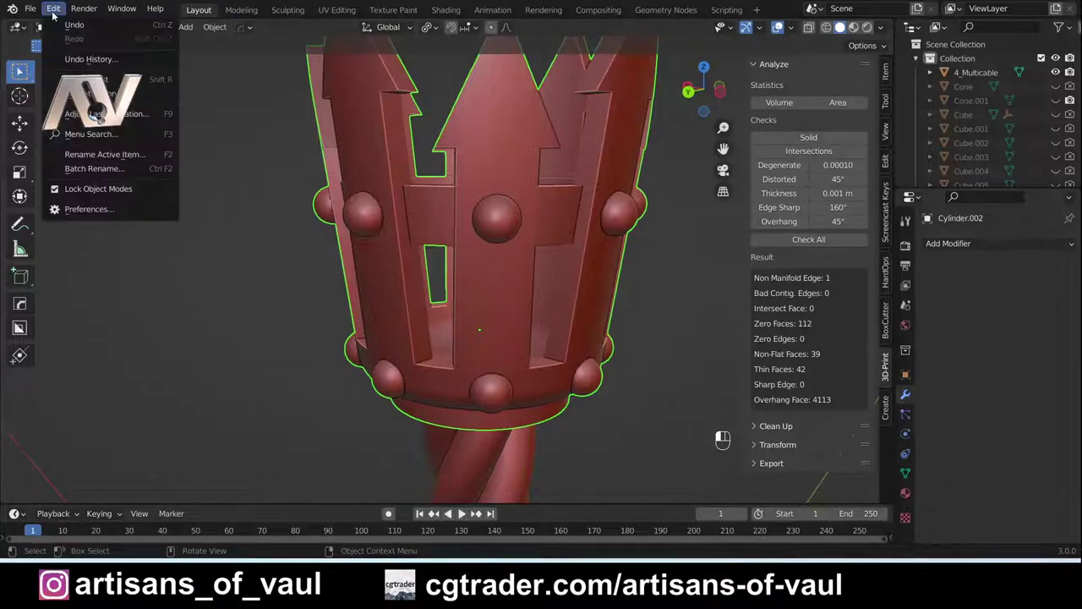
{"action": "left_click", "coordinate": [93, 211]}
{"action": "left_click_drag", "start_coordinate": [237, 27], "coordinate": [421, 118]}
{"action": "left_click", "coordinate": [560, 156]}
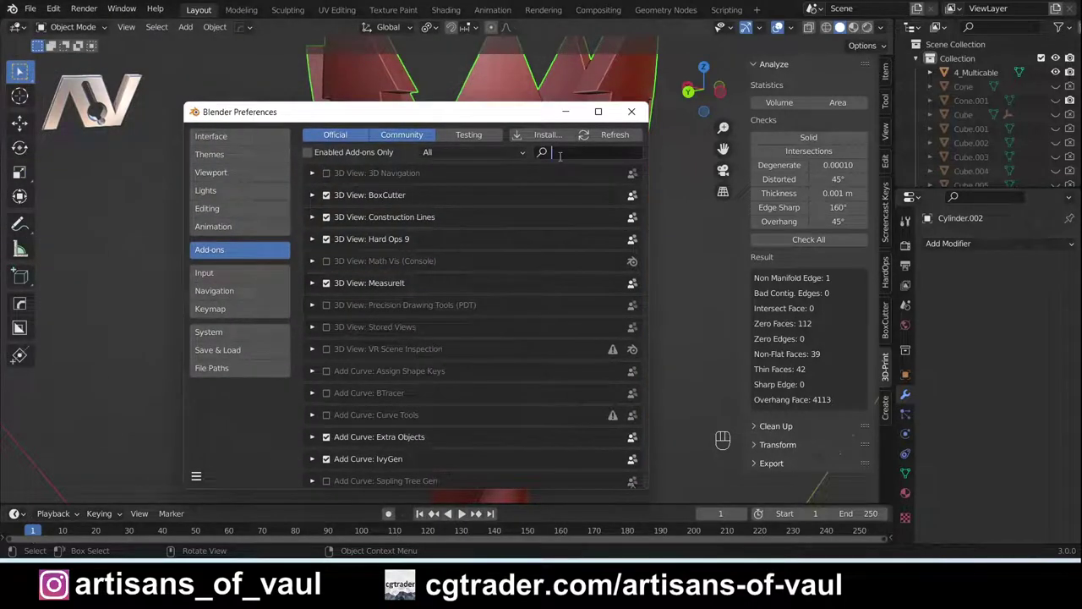
{"action": "type", "text": "3d-p"}
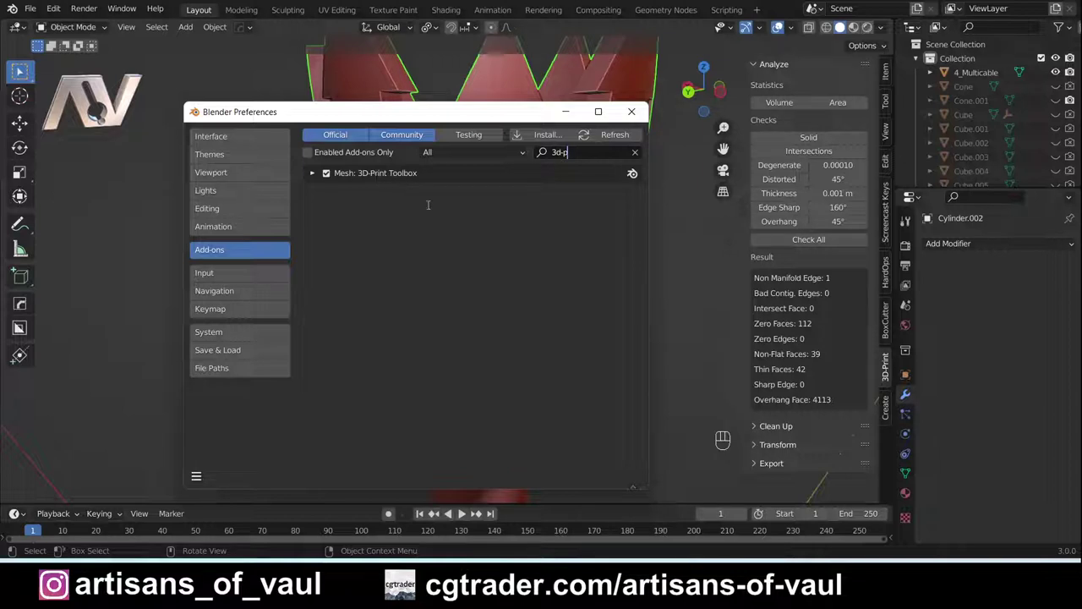
Try the add-on search as "3d p", restore it to "3d-p", and close the preferences.
{"action": "key", "text": "BackSpace"}
{"action": "key", "text": "BackSpace"}
{"action": "type", "text": "p"}
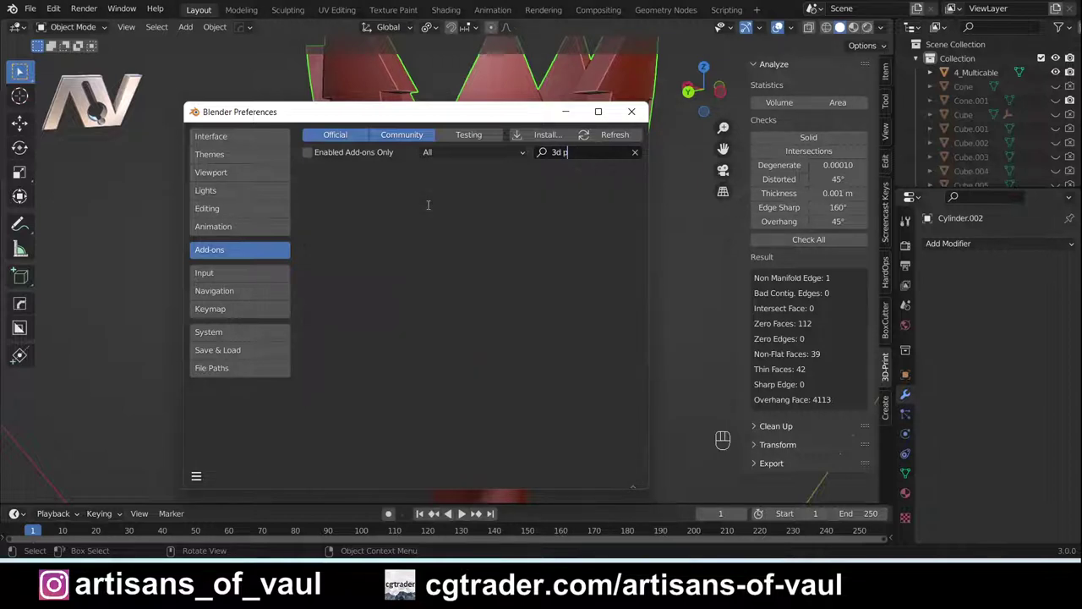
{"action": "key", "text": "BackSpace"}
{"action": "key", "text": "BackSpace"}
{"action": "type", "text": "-p"}
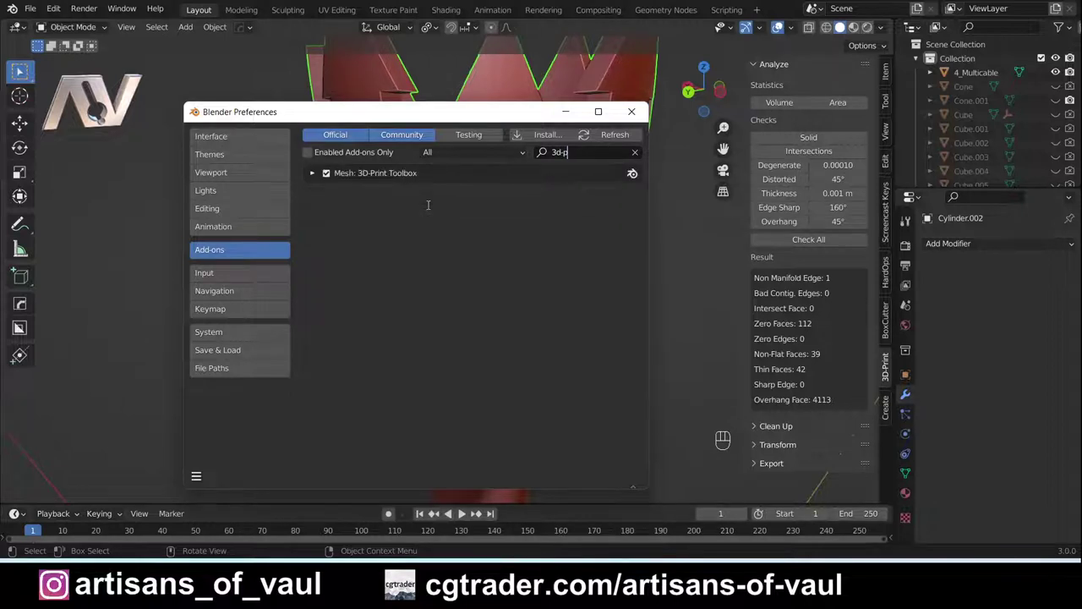
{"action": "left_click", "coordinate": [621, 118]}
Hide and reshow the 3D-print tools, and run all print checks on the crown.
{"action": "key", "text": "n"}
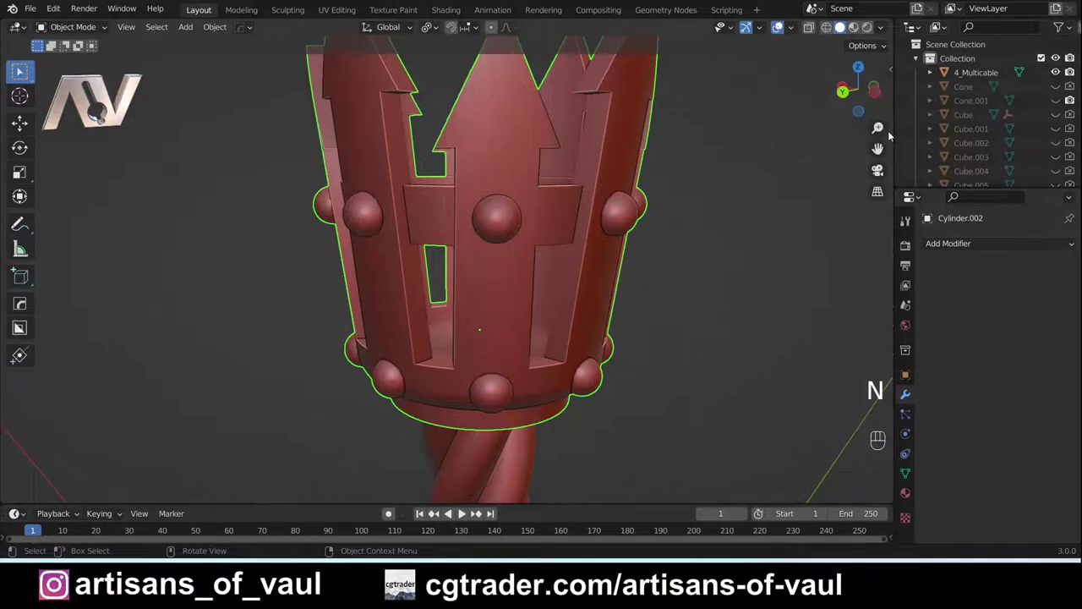
{"action": "key", "text": "n"}
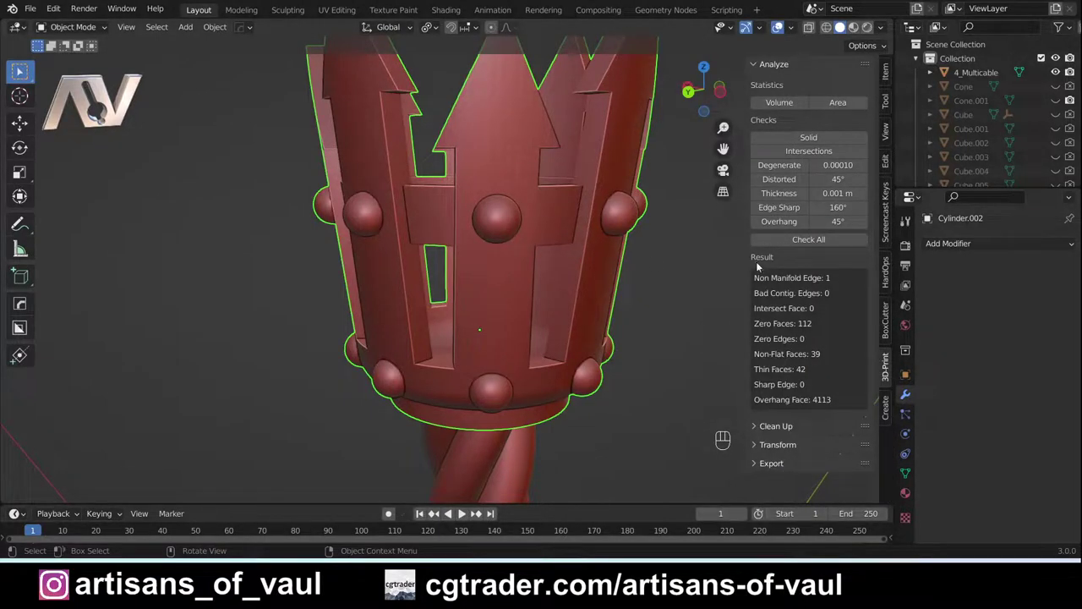
{"action": "left_click", "coordinate": [797, 240]}
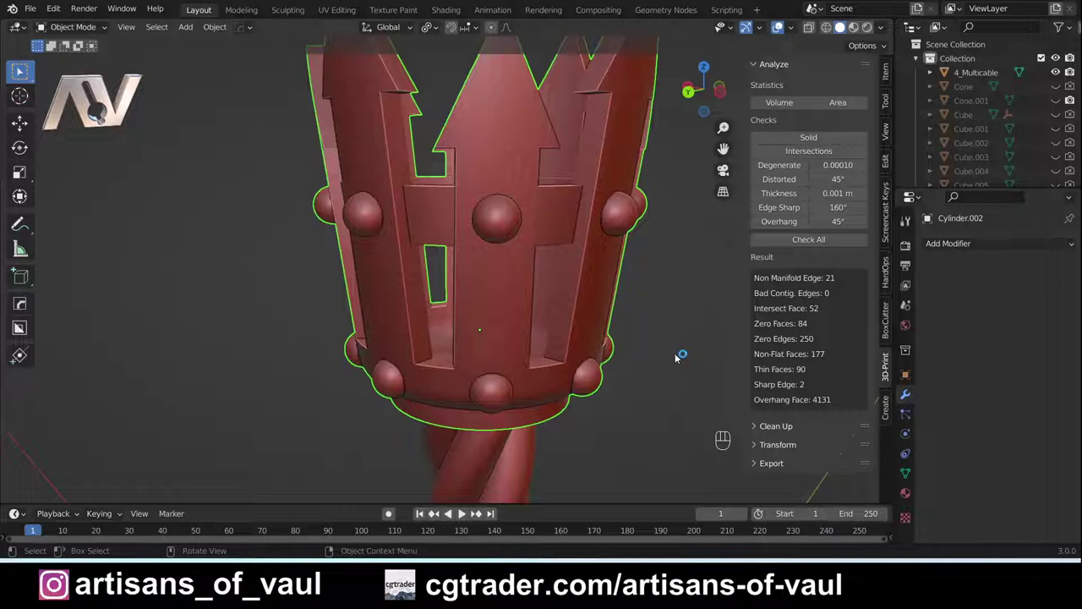
Enter Edit Mode on the crown, select its reported non-flat faces, and inspect where they lie.
{"action": "key", "text": "Tab"}
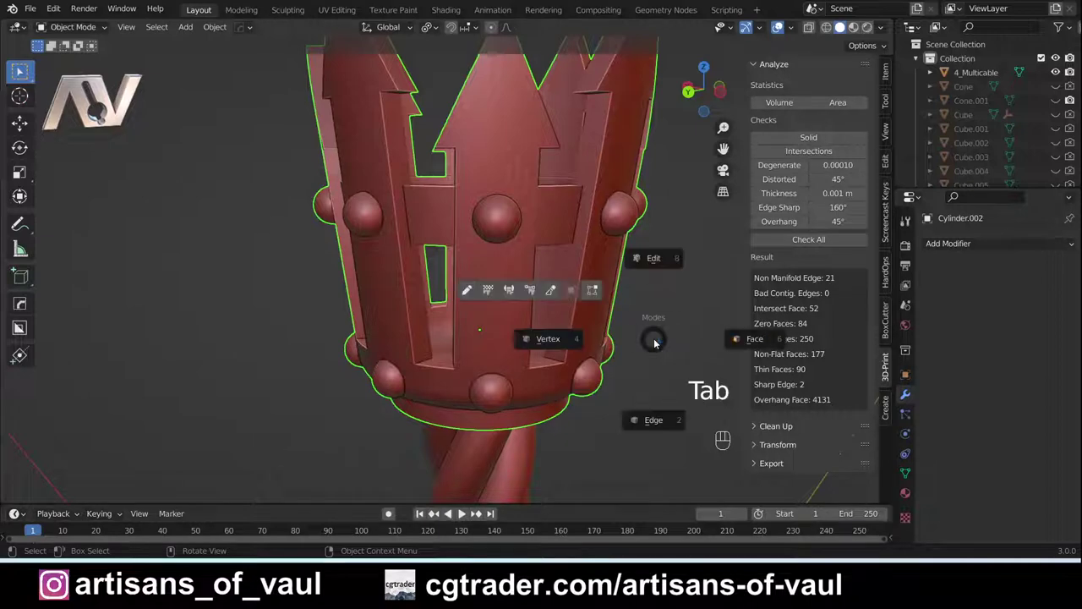
{"action": "left_click", "coordinate": [558, 340]}
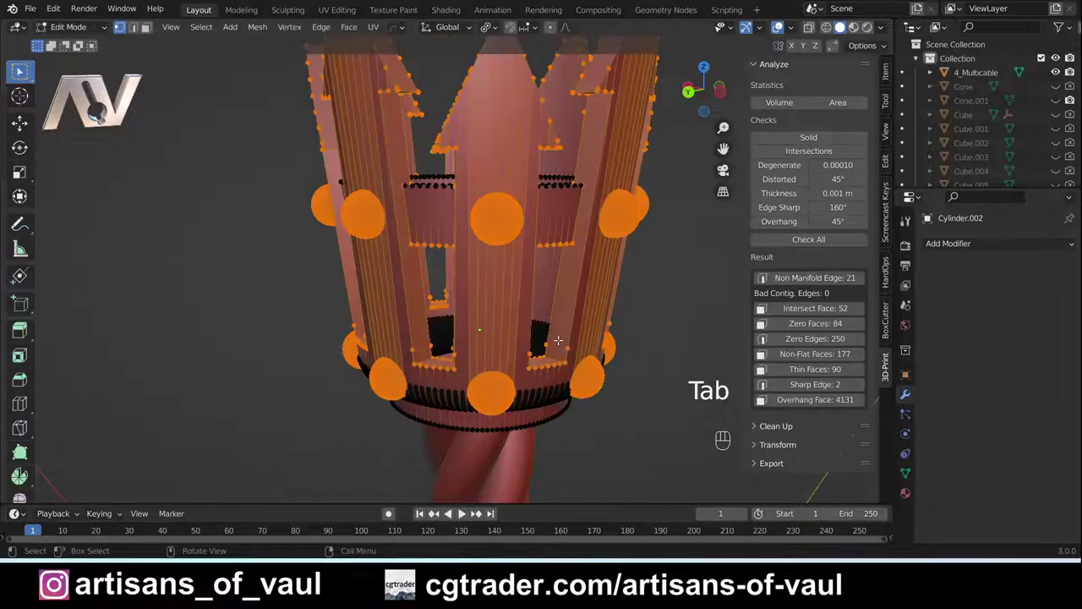
{"action": "left_click", "coordinate": [815, 354]}
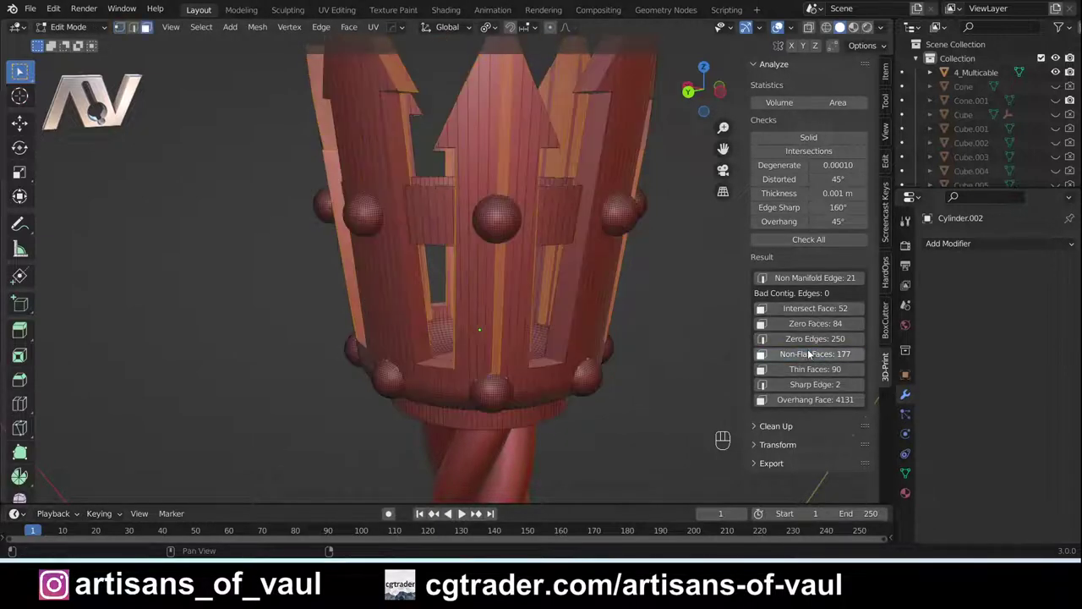
{"action": "scroll", "coordinate": [443, 232], "scroll_direction": "up", "scroll_amount": 3}
{"action": "middle_click_drag", "start_coordinate": [443, 233], "coordinate": [466, 329]}
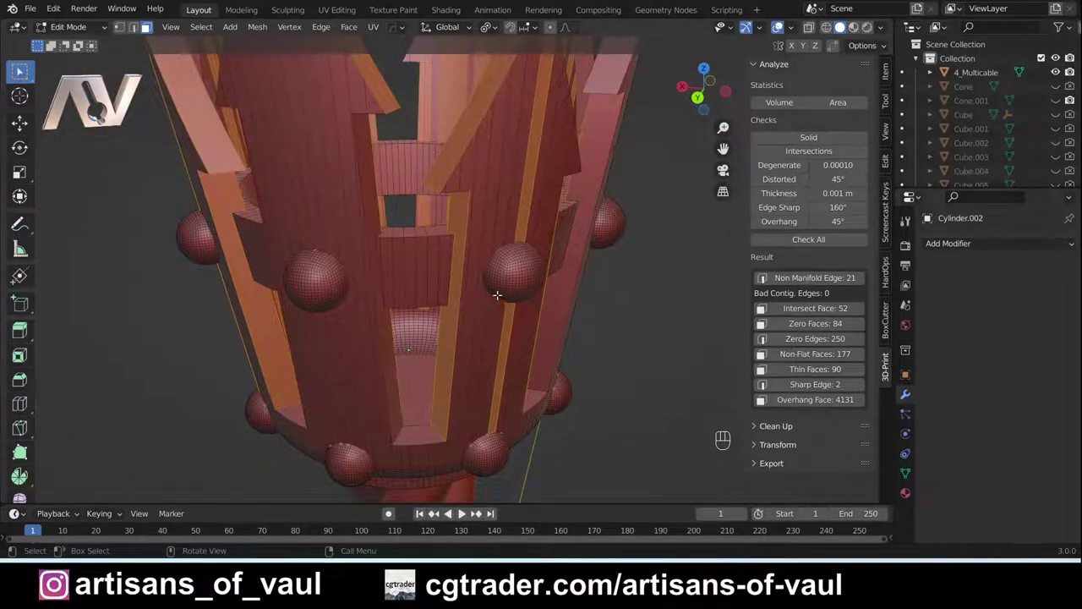
{"action": "scroll", "coordinate": [499, 294], "scroll_direction": "down", "scroll_amount": 1}
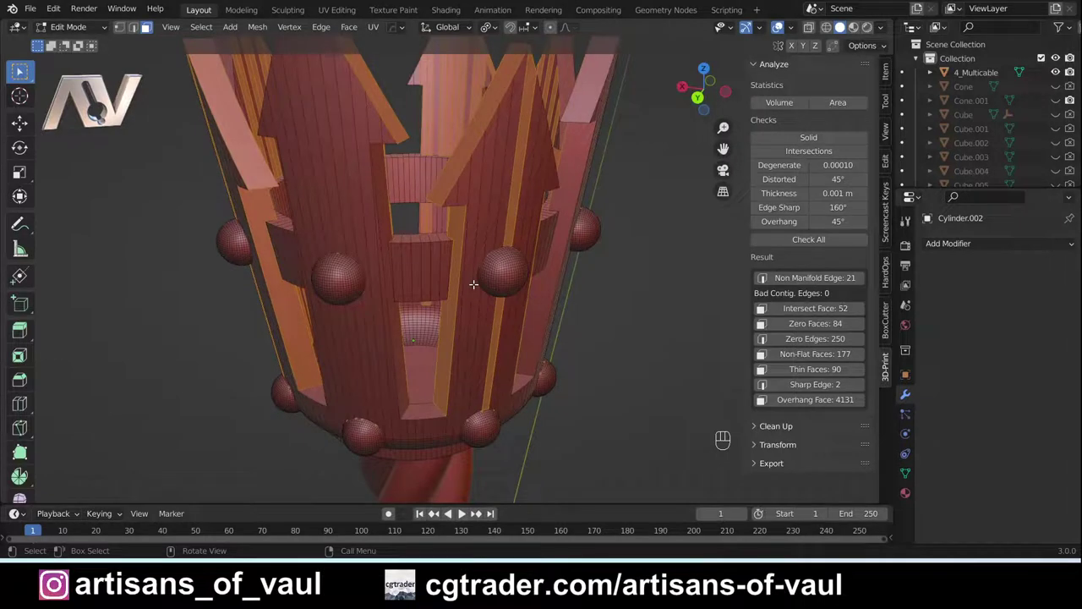
Select all the crown's vertices and merge them by distance at 0.0001 m.
{"action": "key", "text": "Tab"}
{"action": "key", "text": "Tab"}
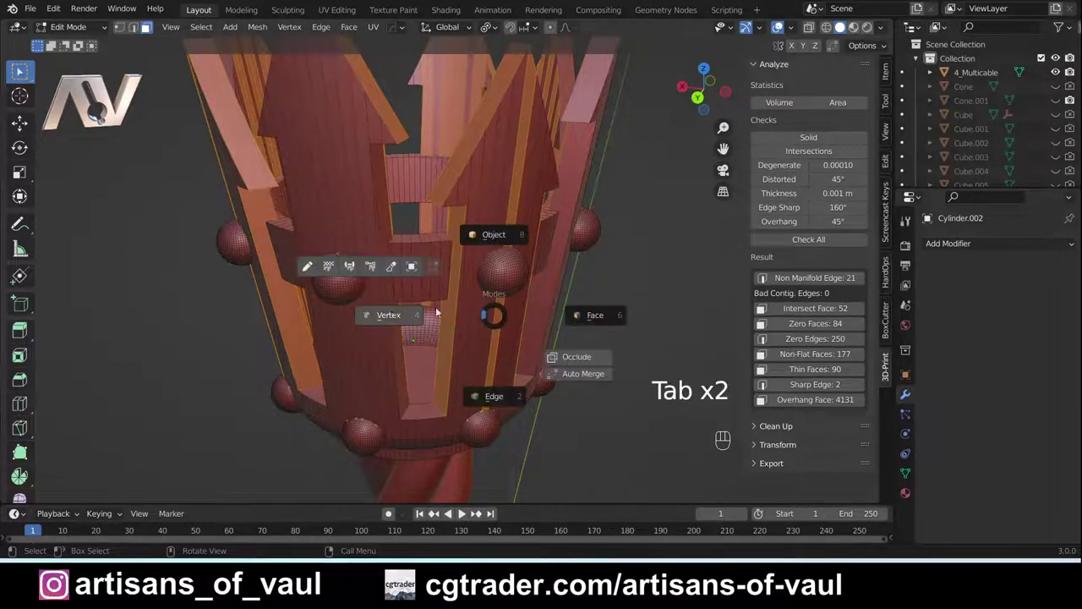
{"action": "left_click", "coordinate": [382, 313]}
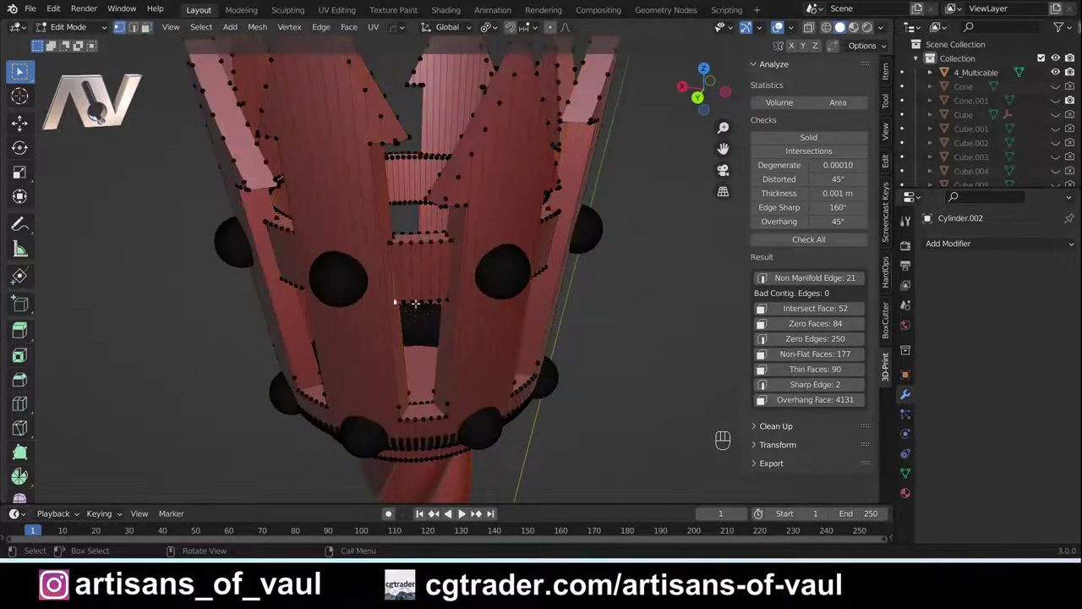
{"action": "key", "text": "a"}
{"action": "key", "text": "m"}
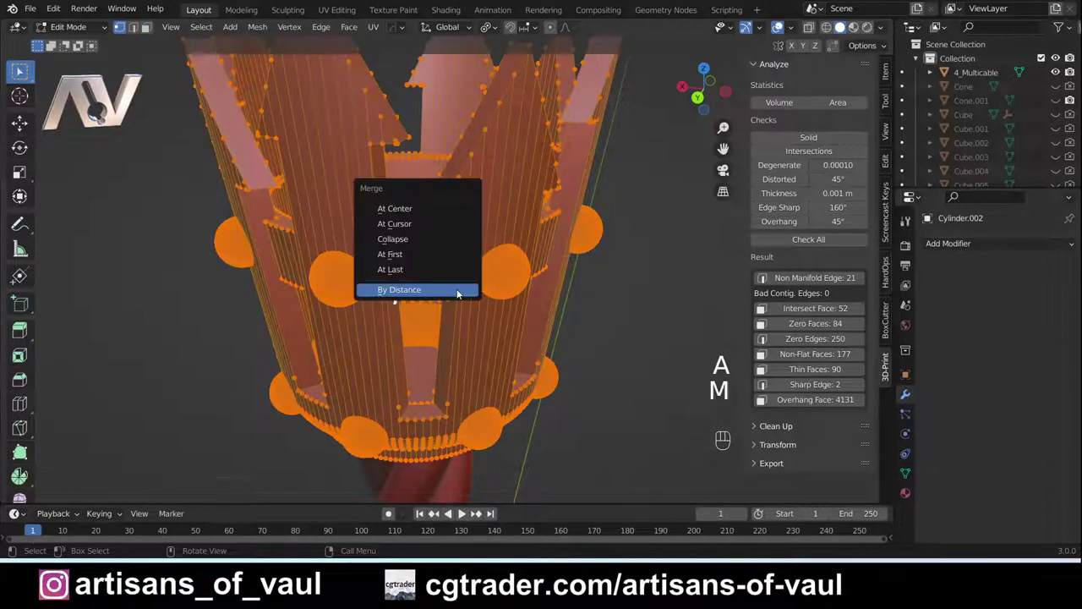
{"action": "left_click", "coordinate": [457, 292]}
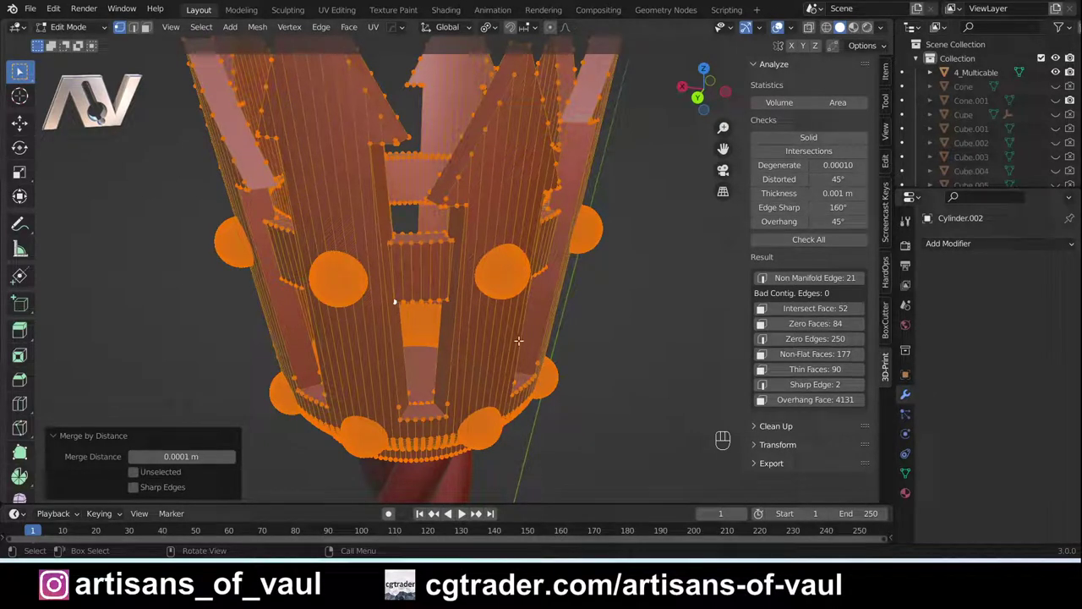
Rerun all print checks, select the reported non-flat faces, and inspect them around the crown in wireframe shading.
{"action": "left_click", "coordinate": [792, 241]}
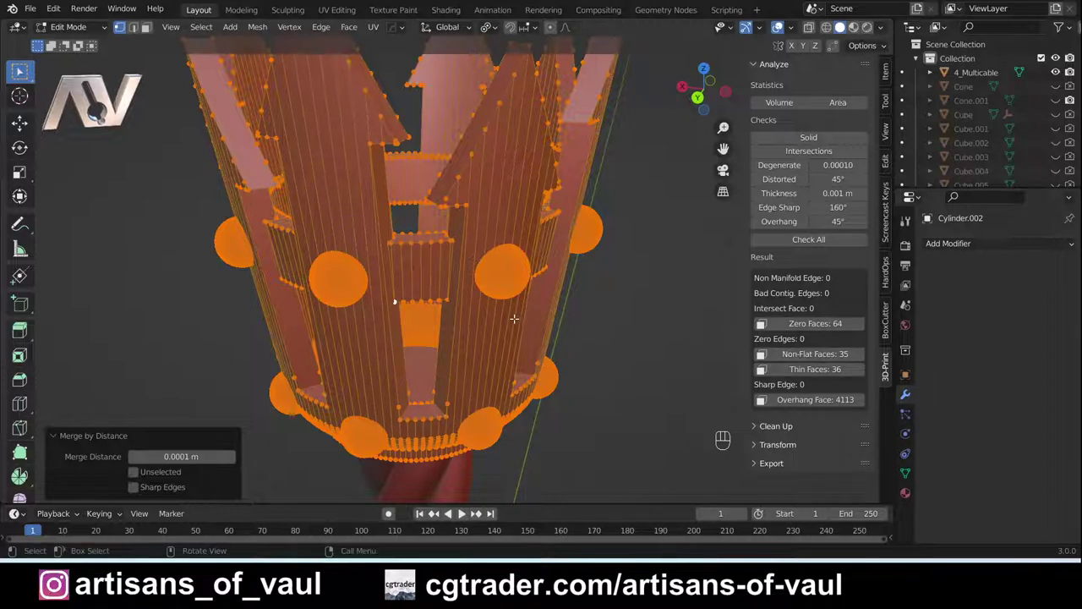
{"action": "scroll", "coordinate": [514, 318], "scroll_direction": "down", "scroll_amount": 2}
{"action": "scroll", "coordinate": [507, 319], "scroll_direction": "up", "scroll_amount": 1}
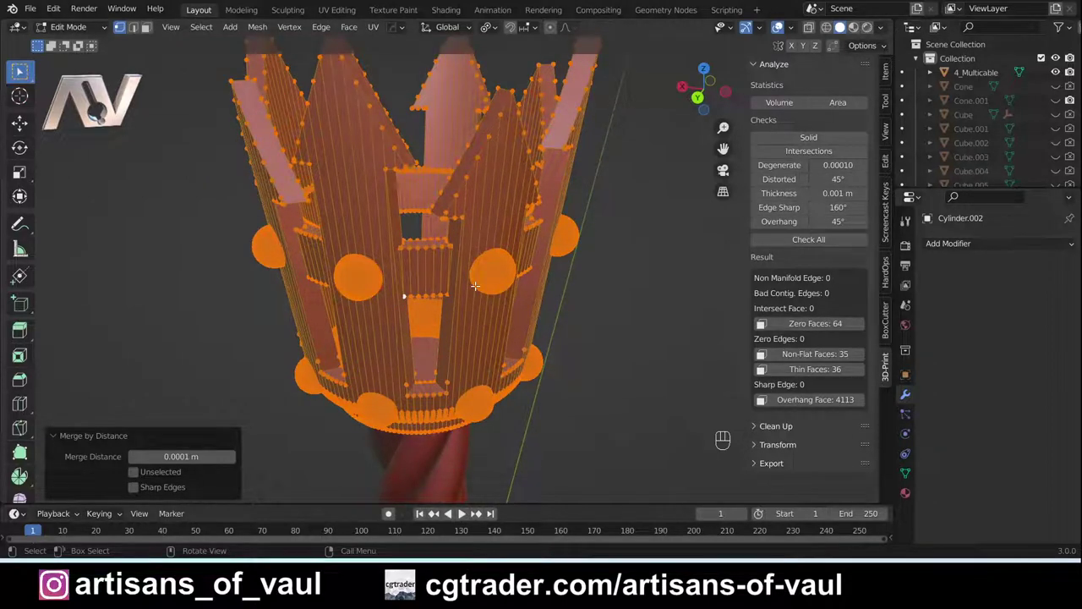
{"action": "key", "text": "shift+z"}
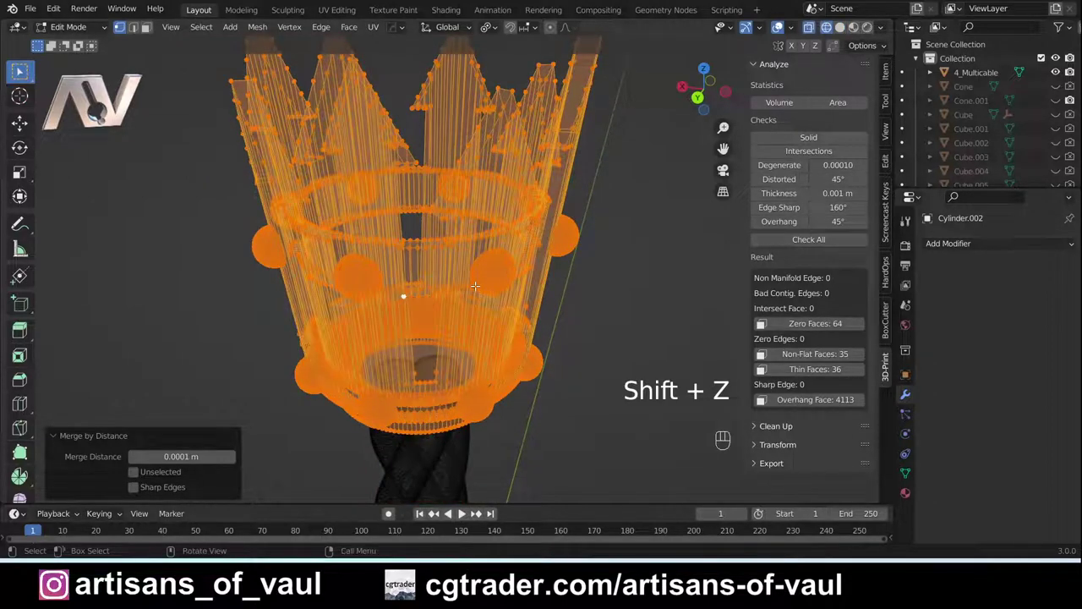
{"action": "left_click", "coordinate": [803, 356]}
{"action": "middle_click_drag", "start_coordinate": [600, 292], "coordinate": [534, 254]}
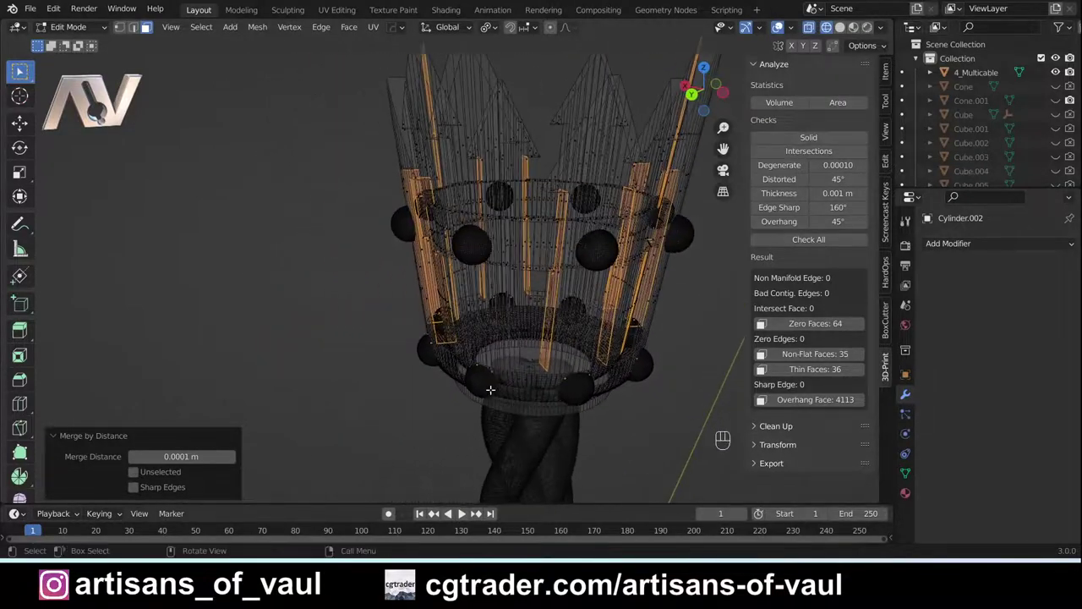
{"action": "scroll", "coordinate": [492, 391], "scroll_direction": "up", "scroll_amount": 4}
{"action": "middle_click_drag", "start_coordinate": [527, 427], "coordinate": [518, 333], "text": "shift"}
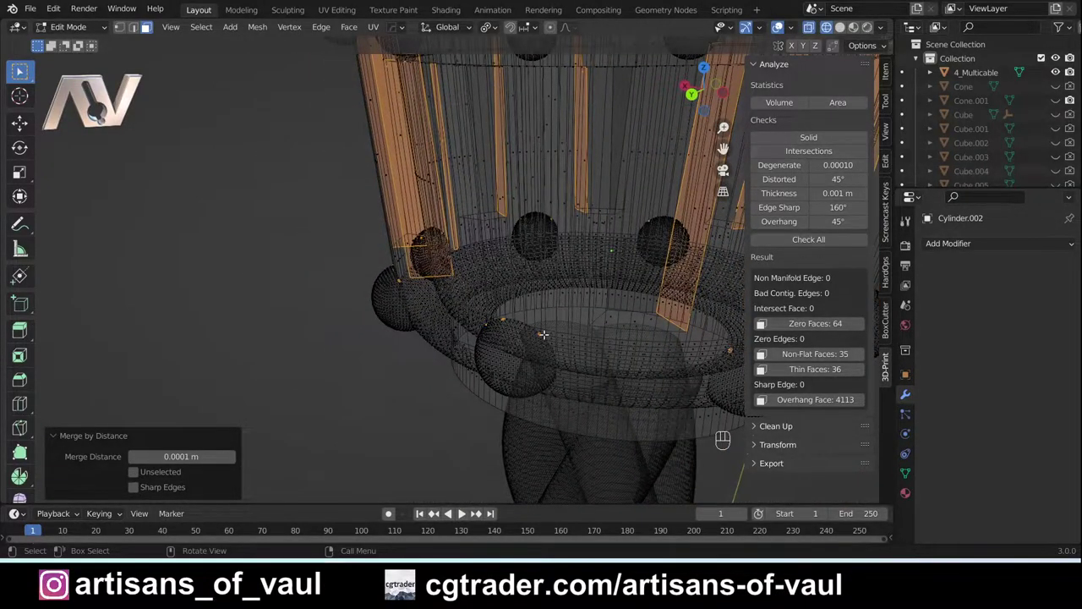
{"action": "scroll", "coordinate": [543, 333], "scroll_direction": "down", "scroll_amount": 1}
{"action": "middle_click_drag", "start_coordinate": [542, 257], "coordinate": [574, 273]}
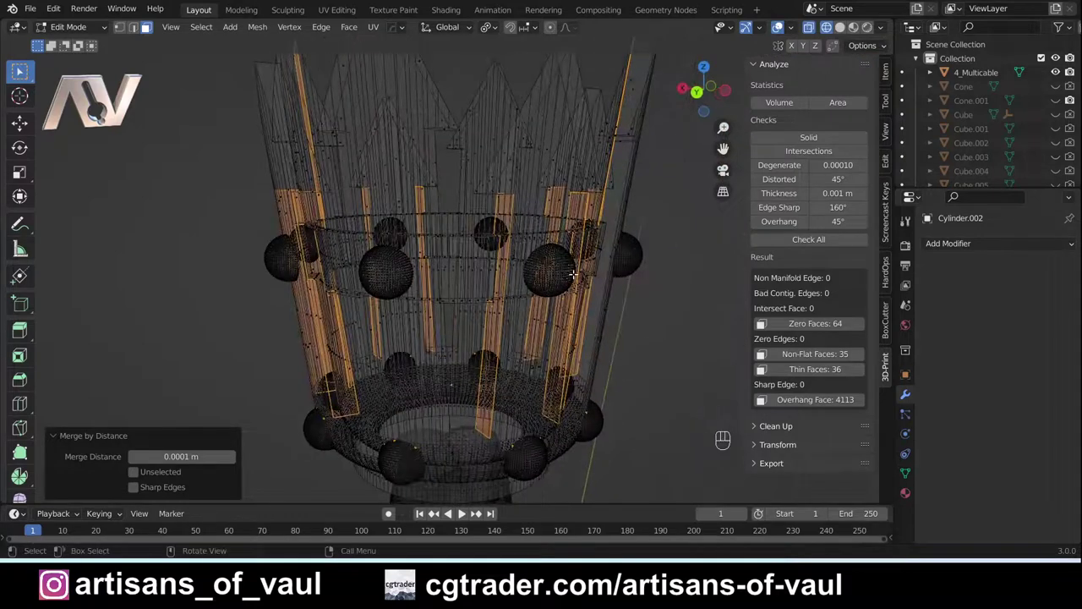
Return to solid shading and examine closely where a highlighted non-flat spike face meets the crown's ring.
{"action": "key", "text": "shift+z"}
{"action": "scroll", "coordinate": [544, 248], "scroll_direction": "up", "scroll_amount": 2}
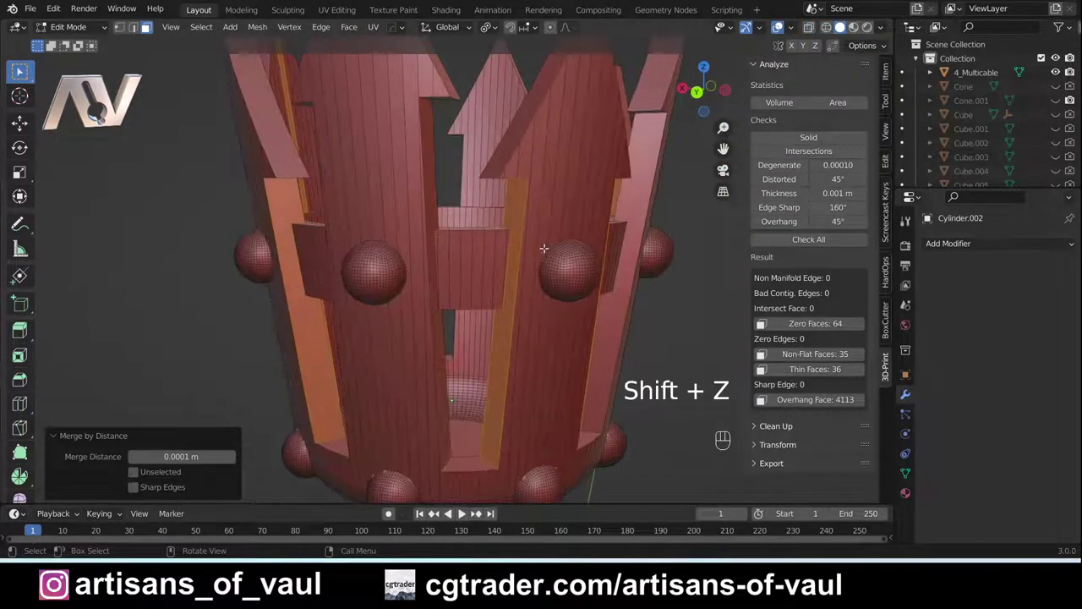
{"action": "middle_click_drag", "start_coordinate": [514, 223], "coordinate": [733, 309]}
{"action": "middle_click_drag", "start_coordinate": [581, 311], "coordinate": [488, 274]}
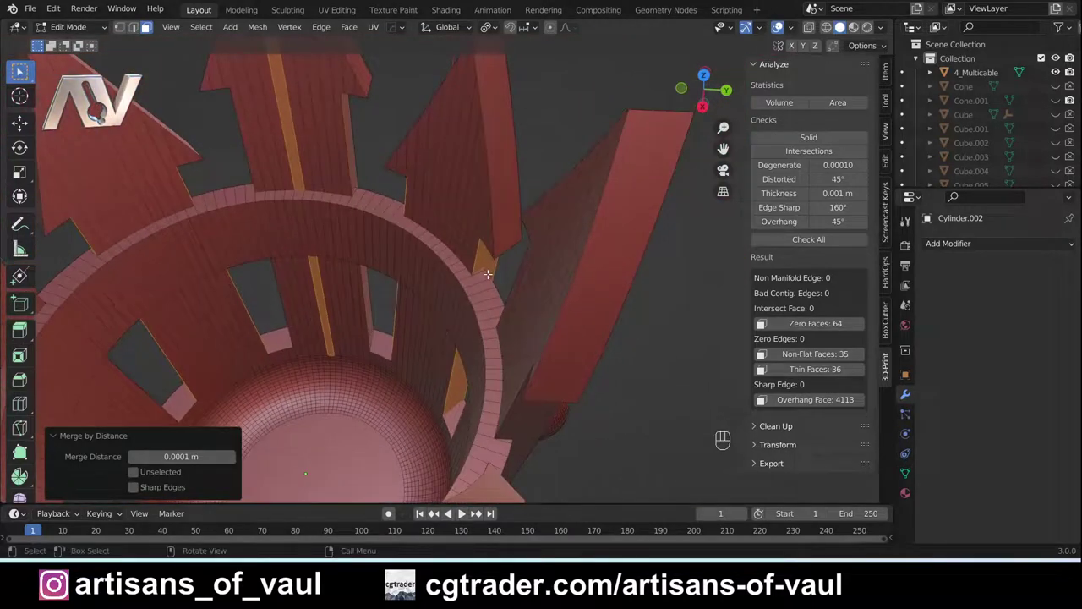
{"action": "scroll", "coordinate": [488, 274], "scroll_direction": "up", "scroll_amount": 3}
{"action": "scroll", "coordinate": [488, 274], "scroll_direction": "up", "scroll_amount": 5}
{"action": "middle_click_drag", "start_coordinate": [628, 314], "coordinate": [428, 349], "text": "shift"}
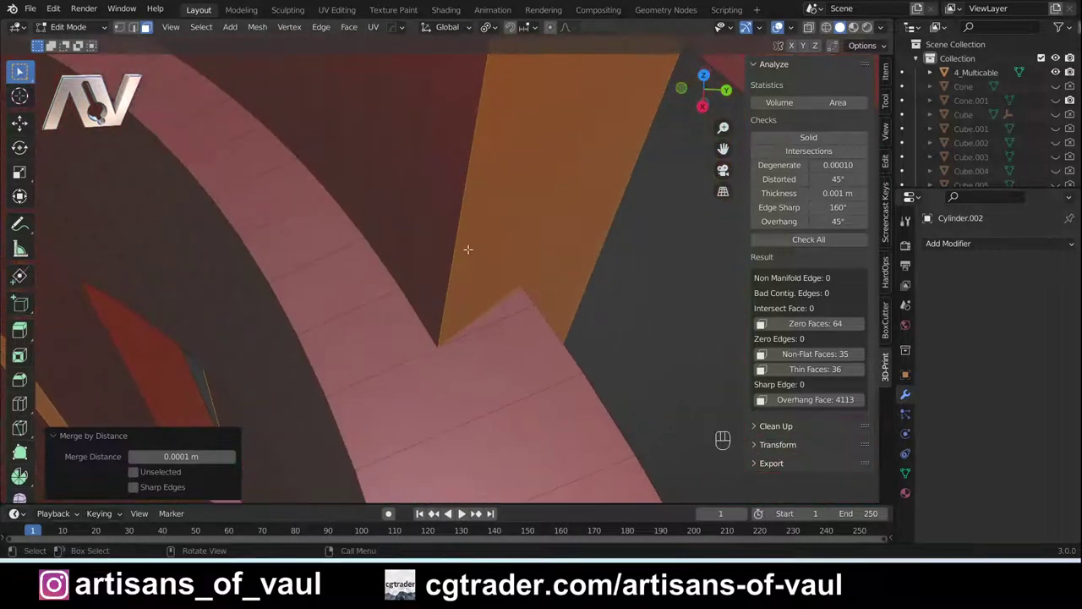
Switch to vertex selection and examine closely the vertices where the highlighted non-flat spike face meets the ring.
{"action": "scroll", "coordinate": [423, 372], "scroll_direction": "up", "scroll_amount": 5}
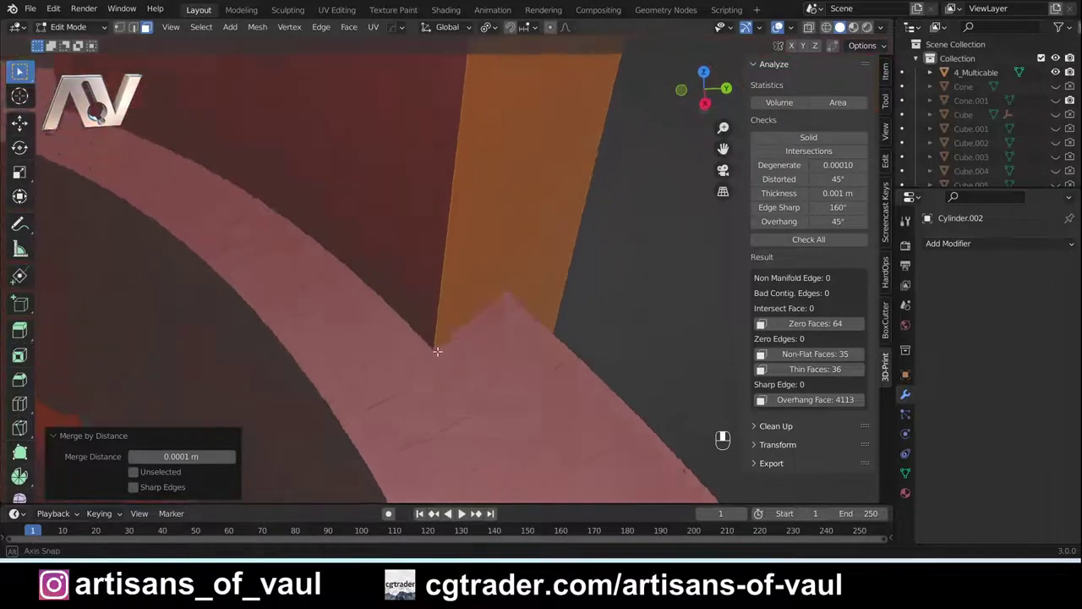
{"action": "middle_click_drag", "start_coordinate": [435, 353], "coordinate": [517, 387], "text": "shift"}
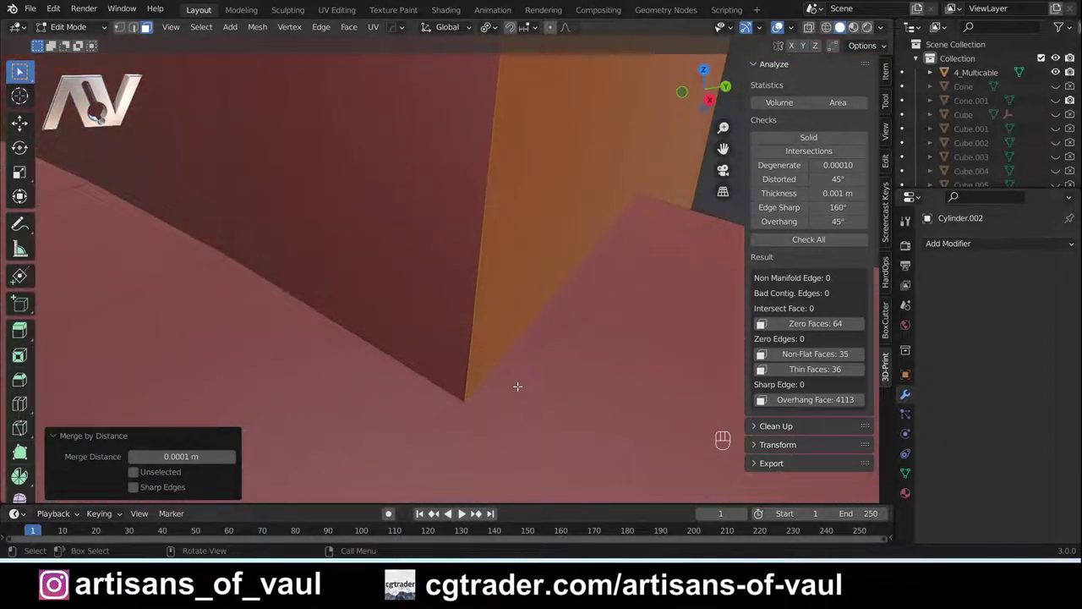
{"action": "key", "text": "Tab"}
{"action": "left_click", "coordinate": [415, 384]}
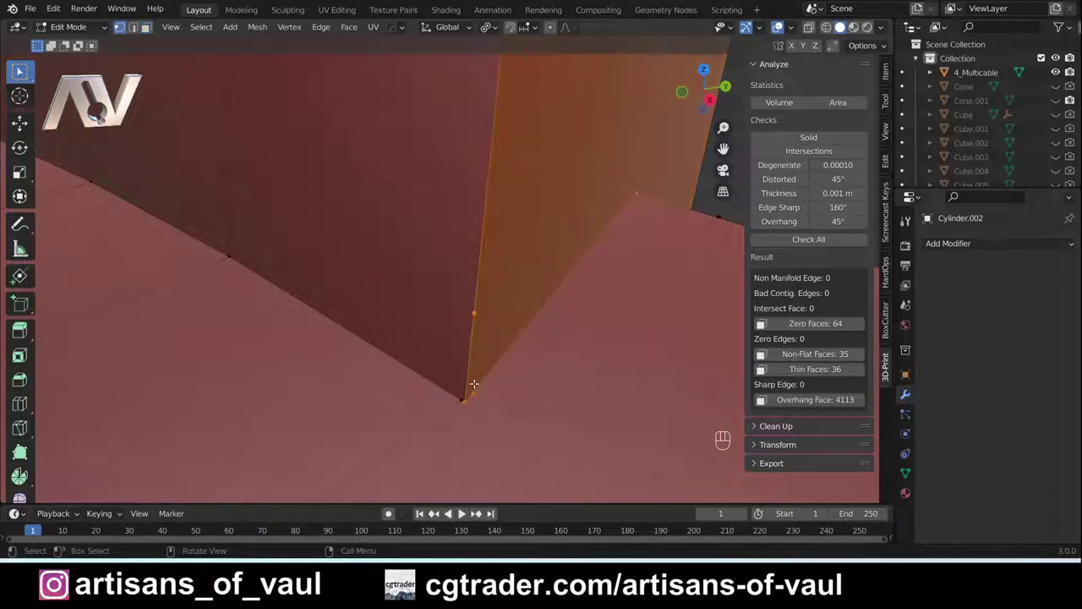
{"action": "scroll", "coordinate": [466, 380], "scroll_direction": "up", "scroll_amount": 3}
{"action": "middle_click_drag", "start_coordinate": [479, 415], "coordinate": [413, 377], "text": "shift"}
{"action": "scroll", "coordinate": [536, 215], "scroll_direction": "down", "scroll_amount": 4}
{"action": "middle_click_drag", "start_coordinate": [536, 215], "coordinate": [454, 355], "text": "shift"}
{"action": "scroll", "coordinate": [323, 470], "scroll_direction": "up", "scroll_amount": 3}
{"action": "middle_click_drag", "start_coordinate": [351, 459], "coordinate": [513, 258], "text": "shift"}
{"action": "scroll", "coordinate": [464, 409], "scroll_direction": "up", "scroll_amount": 2}
{"action": "middle_click_drag", "start_coordinate": [470, 409], "coordinate": [519, 343], "text": "shift"}
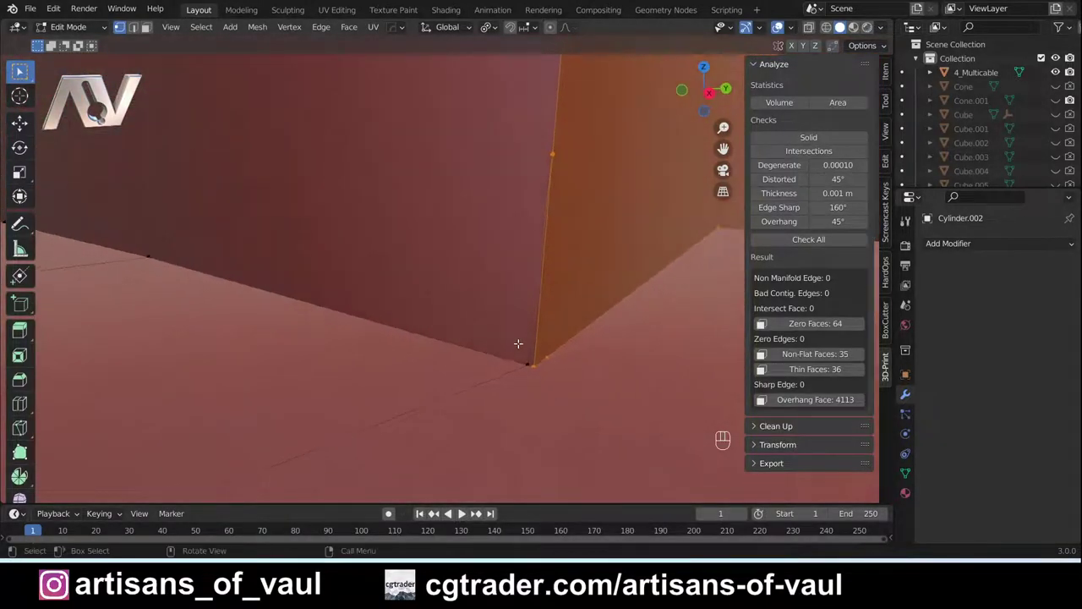
{"action": "middle_click_drag", "start_coordinate": [548, 296], "coordinate": [500, 344], "text": "shift"}
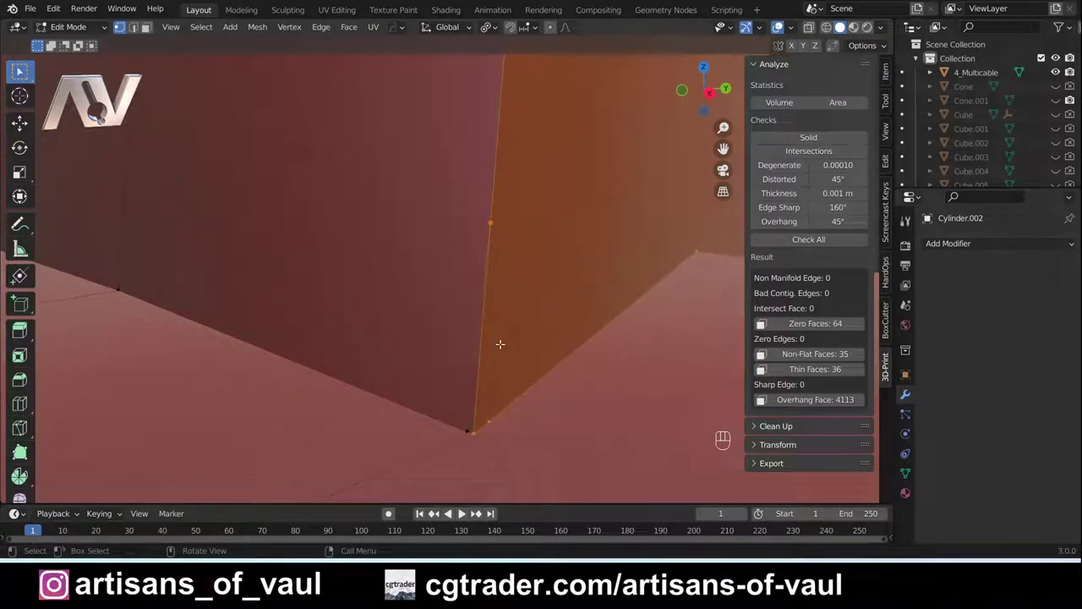
Select the vertices around the spike's lower corner one at a time and examine how they sit from several angles.
{"action": "left_click", "coordinate": [492, 220]}
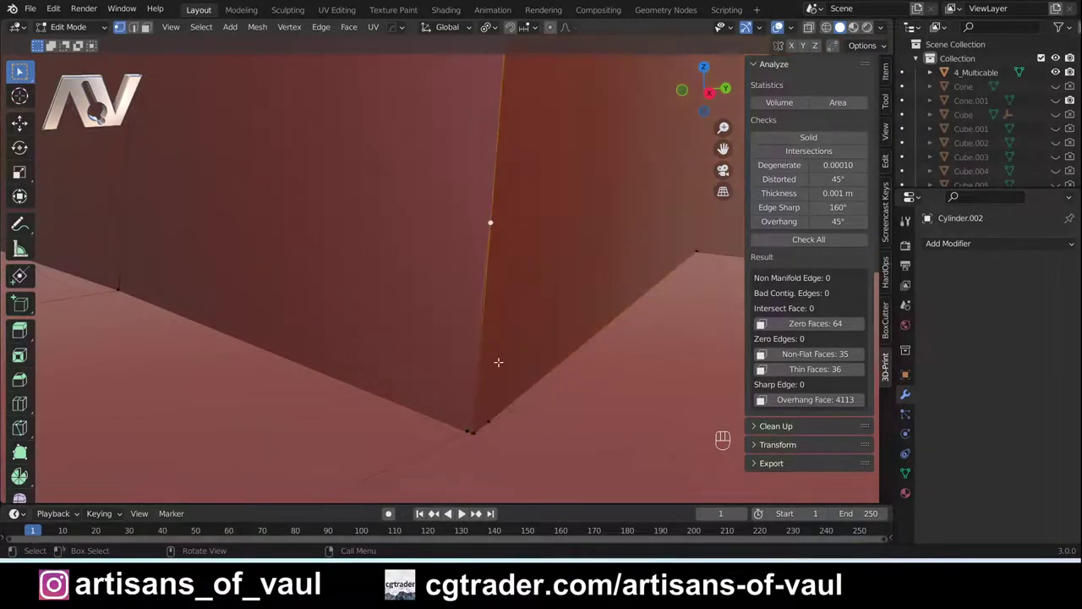
{"action": "mouse_move", "coordinate": [499, 237]}
{"action": "middle_mouse_down"}
{"action": "mouse_move", "coordinate": [489, 226]}
{"action": "mouse_move", "coordinate": [449, 237]}
{"action": "mouse_move", "coordinate": [543, 225]}
{"action": "mouse_move", "coordinate": [516, 233]}
{"action": "mouse_move", "coordinate": [494, 223]}
{"action": "middle_mouse_up"}
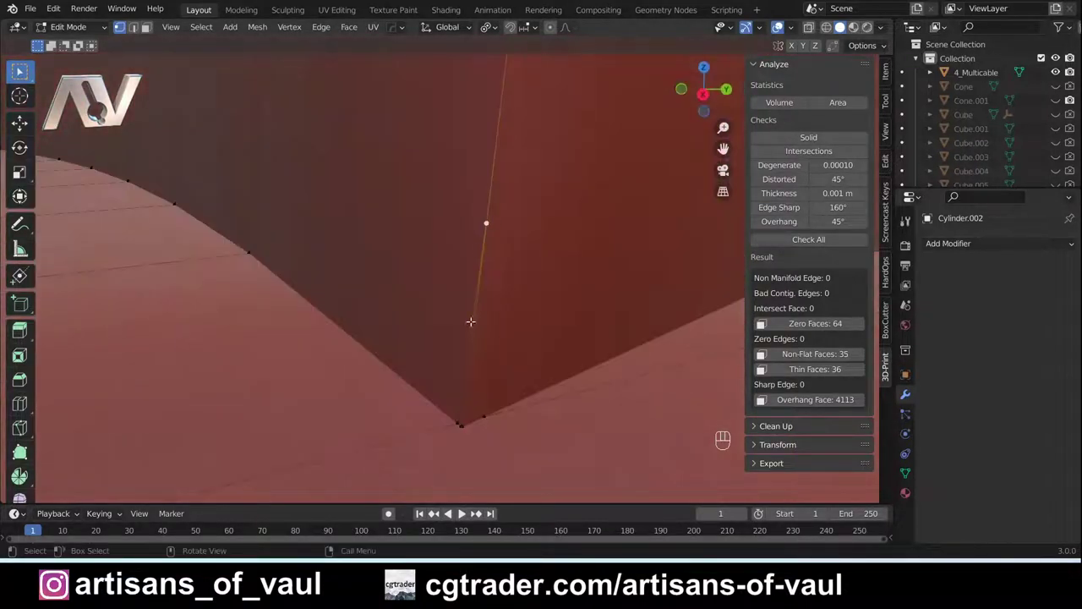
{"action": "left_click", "coordinate": [461, 426]}
{"action": "left_click", "coordinate": [484, 415]}
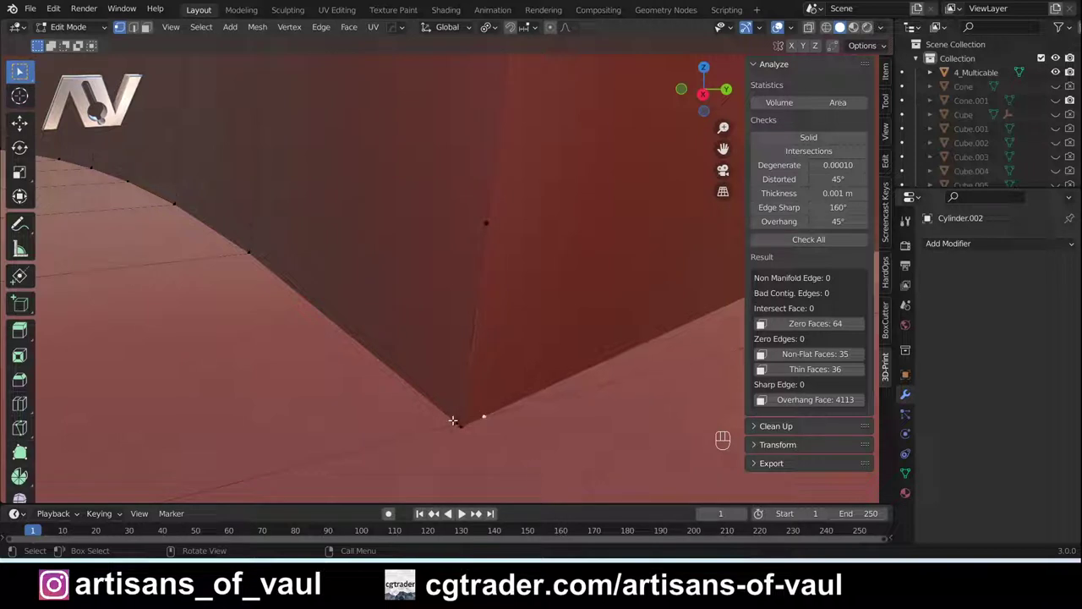
{"action": "middle_click_drag", "start_coordinate": [456, 420], "coordinate": [529, 350]}
{"action": "scroll", "coordinate": [530, 350], "scroll_direction": "up", "scroll_amount": 3}
{"action": "left_click", "coordinate": [516, 405]}
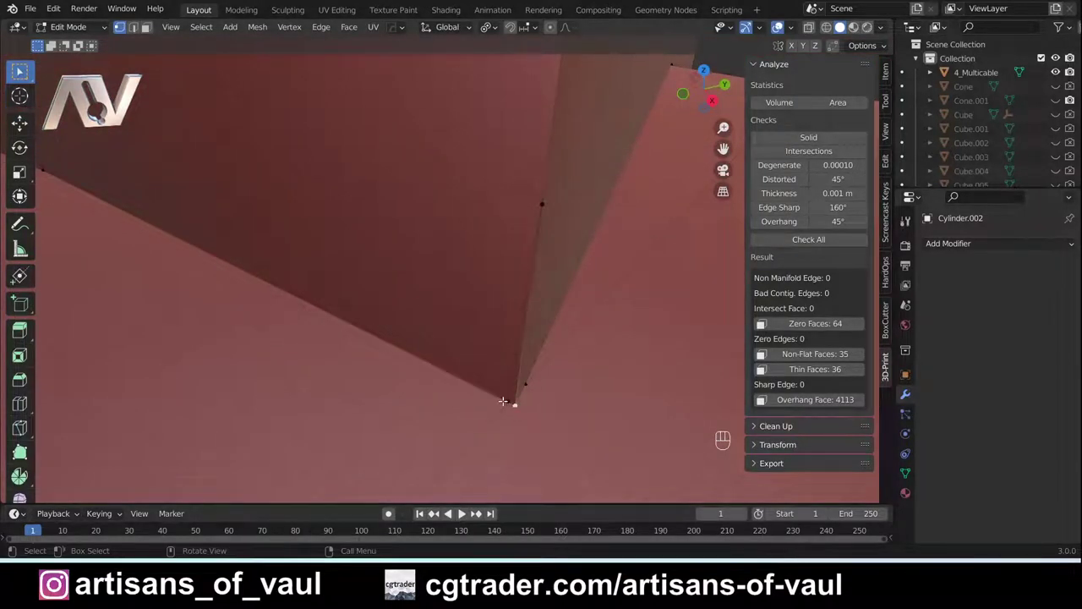
{"action": "middle_click_drag", "start_coordinate": [540, 409], "coordinate": [525, 293]}
{"action": "mouse_move", "coordinate": [555, 240]}
{"action": "middle_mouse_down"}
{"action": "mouse_move", "coordinate": [516, 259]}
{"action": "mouse_move", "coordinate": [522, 278]}
{"action": "mouse_move", "coordinate": [575, 218]}
{"action": "mouse_move", "coordinate": [594, 239]}
{"action": "mouse_move", "coordinate": [498, 386]}
{"action": "mouse_move", "coordinate": [482, 276]}
{"action": "mouse_move", "coordinate": [446, 279]}
{"action": "mouse_move", "coordinate": [502, 347]}
{"action": "mouse_move", "coordinate": [449, 362]}
{"action": "middle_mouse_up"}
Select the spike's side face in face mode, and return to vertex selection to examine the vertices bounding its lower corner.
{"action": "key", "text": "Tab"}
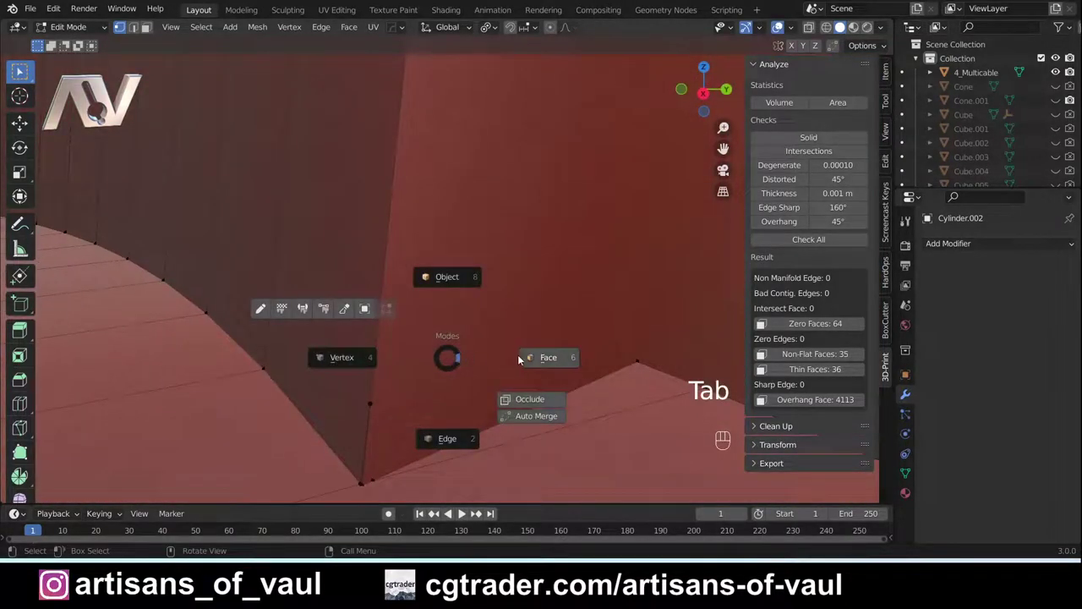
{"action": "left_click", "coordinate": [518, 355]}
{"action": "left_click", "coordinate": [462, 295]}
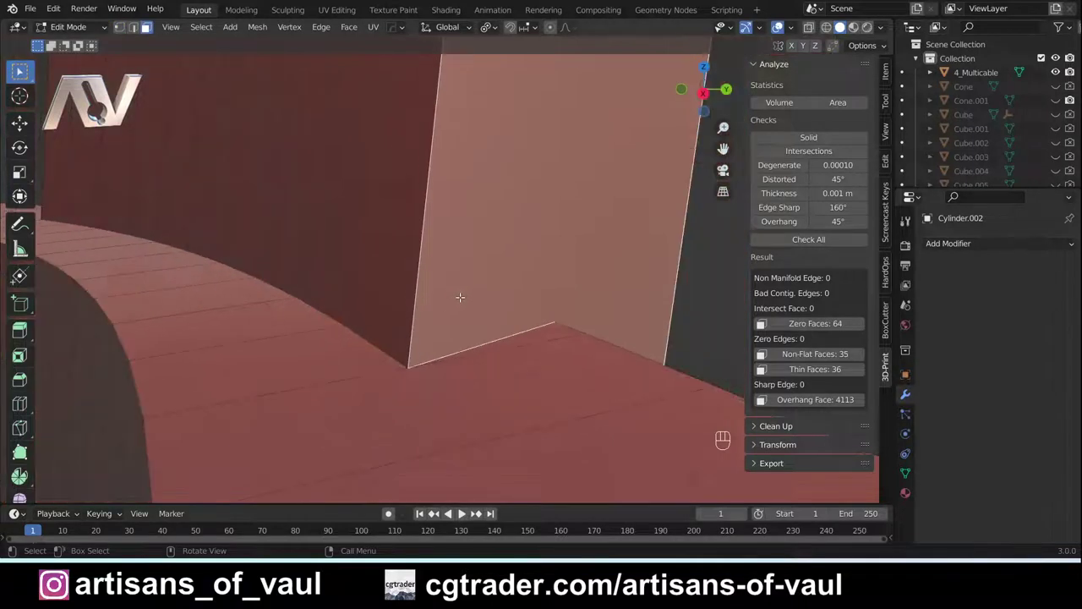
{"action": "middle_click_drag", "start_coordinate": [460, 297], "coordinate": [457, 320]}
{"action": "key", "text": "Tab"}
{"action": "left_click", "coordinate": [427, 405]}
{"action": "scroll", "coordinate": [448, 400], "scroll_direction": "up", "scroll_amount": 3}
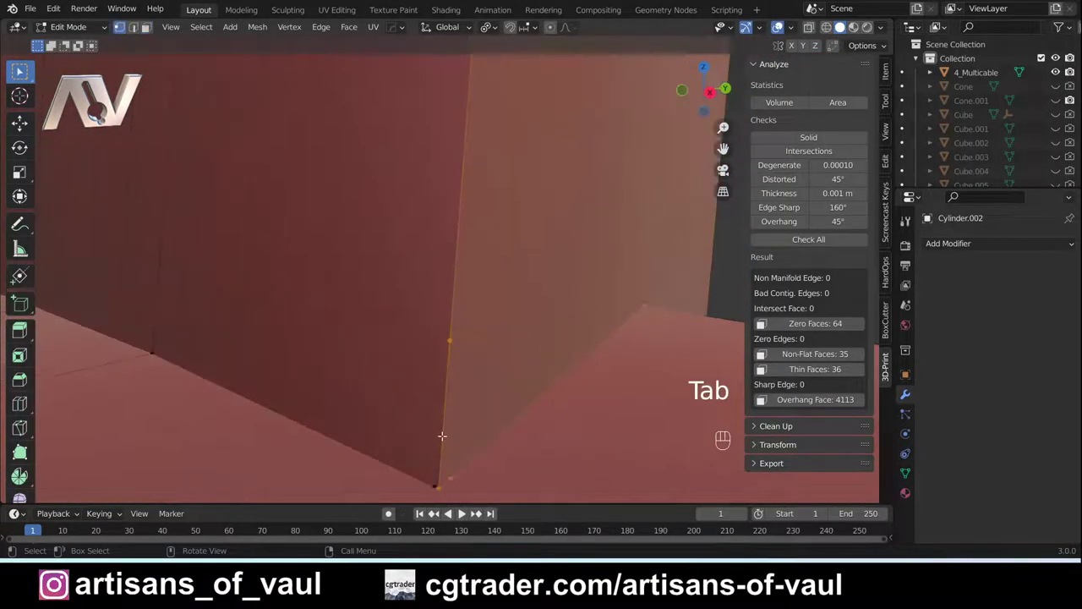
Select only the stray vertex on the ring edge just beside the spike's lower corner.
{"action": "left_click", "coordinate": [451, 479], "text": "shift"}
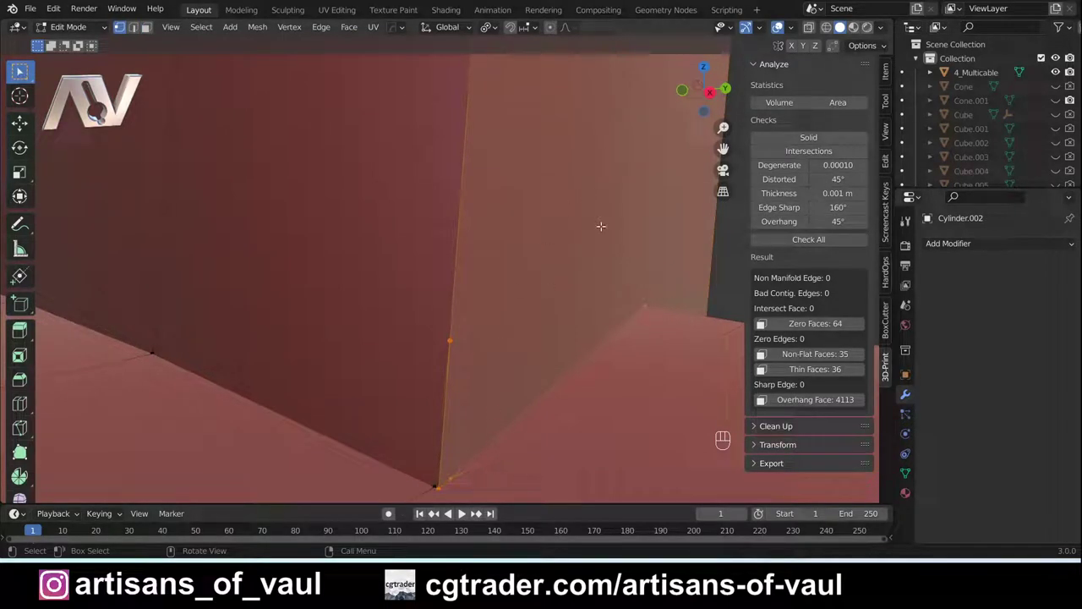
{"action": "middle_click_drag", "start_coordinate": [479, 404], "coordinate": [544, 270], "text": "shift"}
{"action": "scroll", "coordinate": [530, 345], "scroll_direction": "up", "scroll_amount": 2}
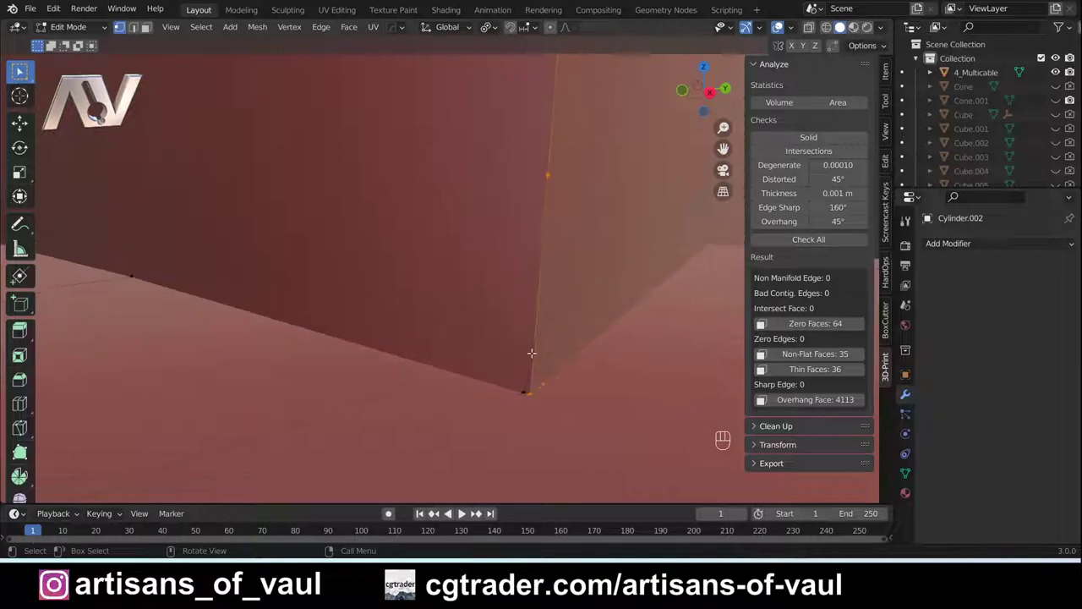
{"action": "middle_click_drag", "start_coordinate": [532, 356], "coordinate": [556, 367]}
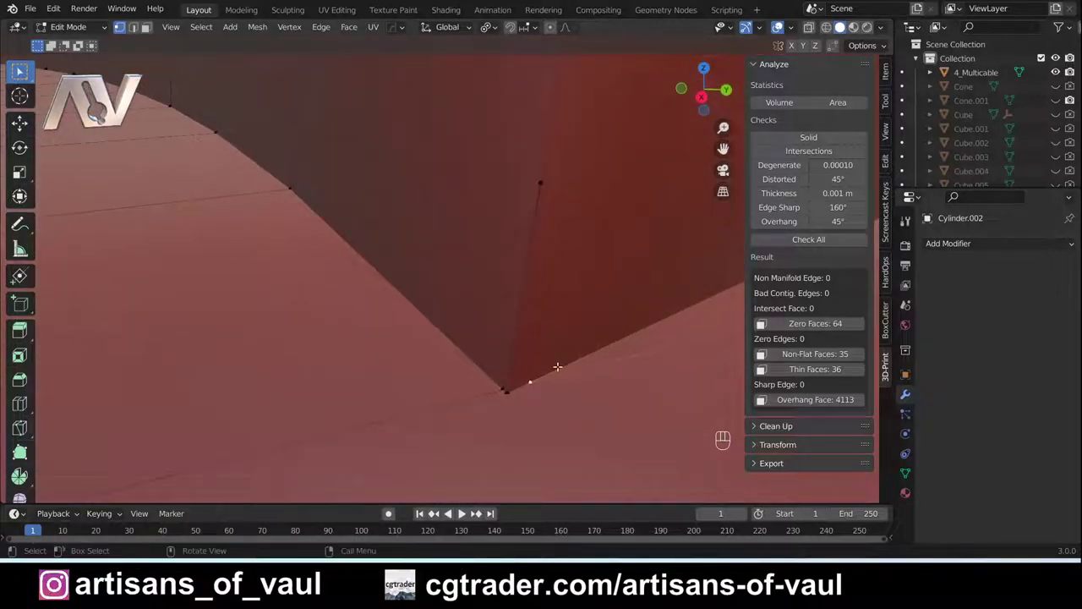
Try sliding the stray vertex along its edge onto the corner vertex with factor 1.000, test-move it, and undo the slide.
{"action": "key", "text": "g"}
{"action": "key", "text": "g"}
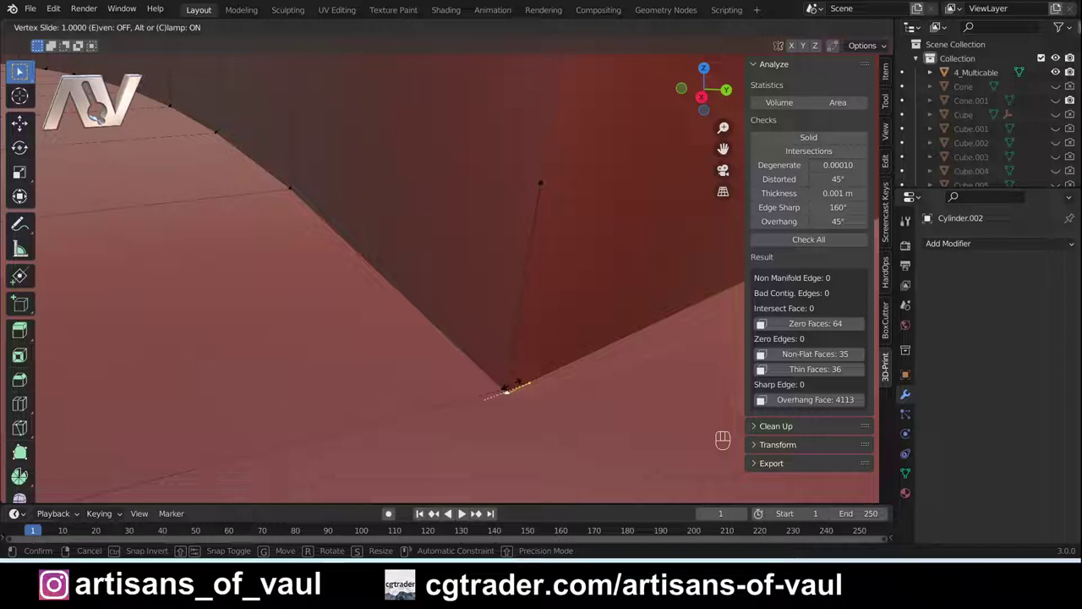
{"action": "left_click", "coordinate": [508, 391]}
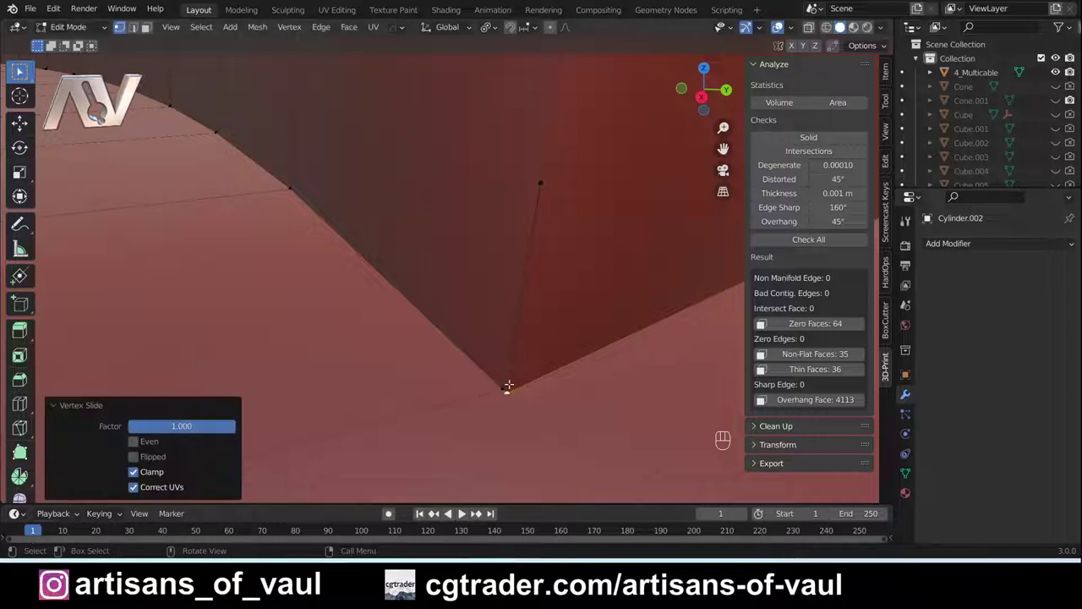
{"action": "key", "text": "g"}
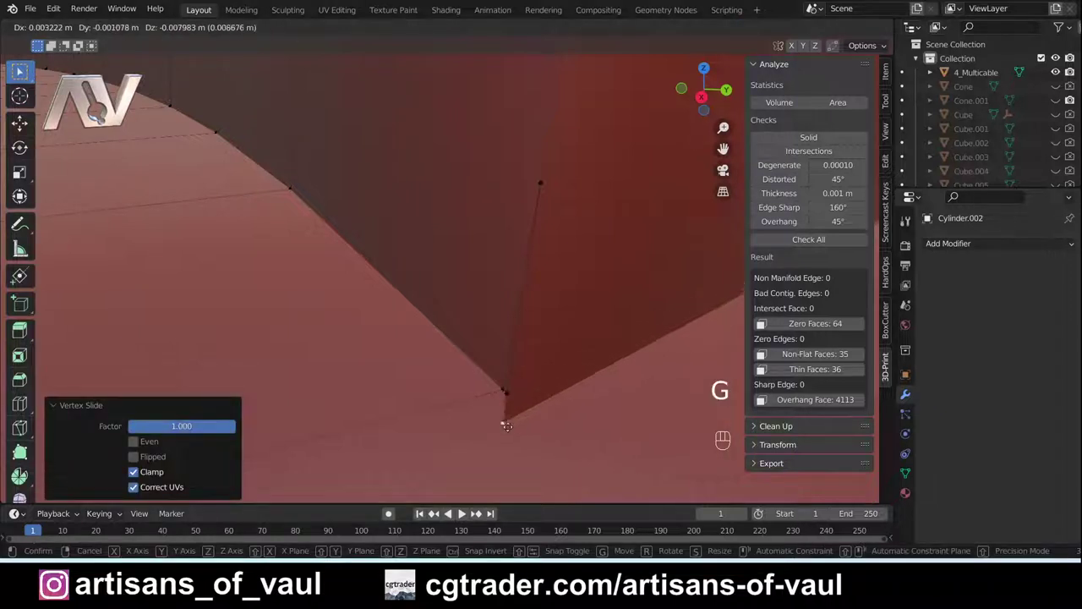
{"action": "right_click", "coordinate": [546, 427]}
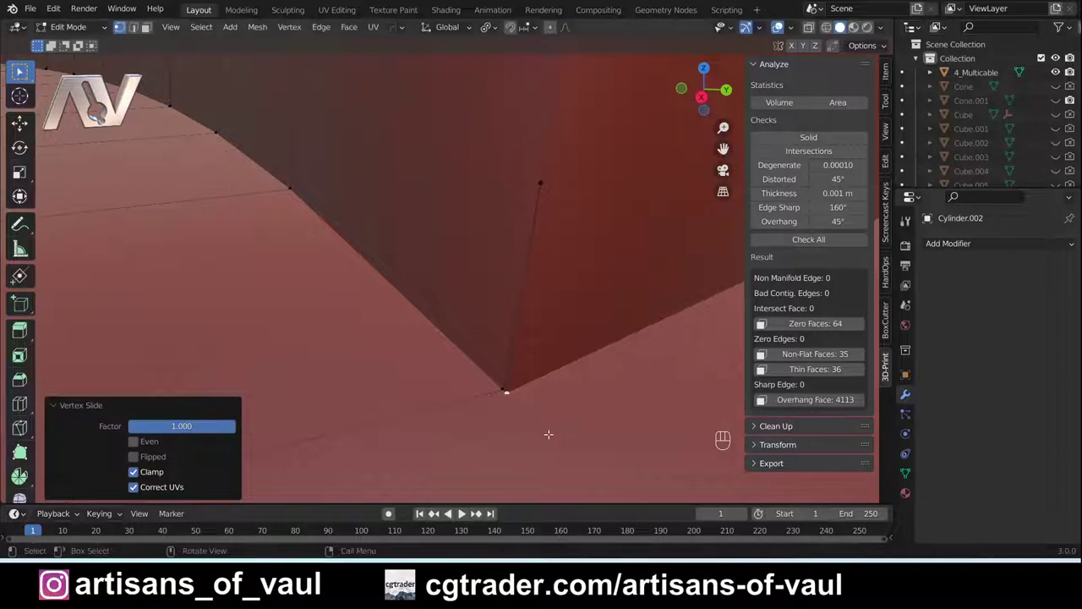
{"action": "key", "text": "ctrl+z"}
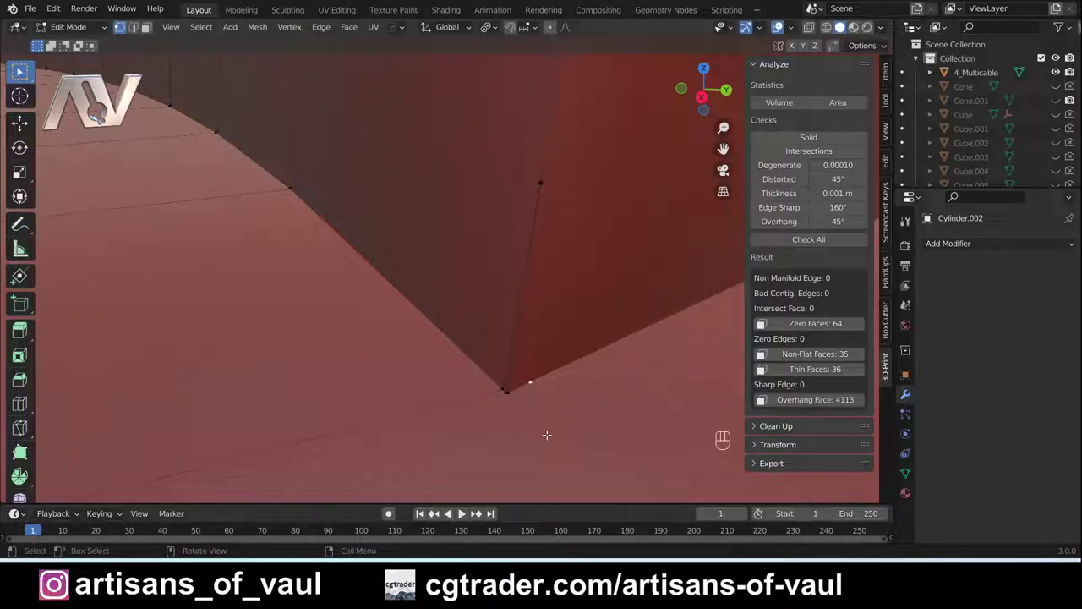
Turn on Auto Merge for vertices and frame the stray vertex beside the spike's corner.
{"action": "left_click", "coordinate": [833, 47]}
{"action": "scroll", "coordinate": [534, 400], "scroll_direction": "up", "scroll_amount": 2}
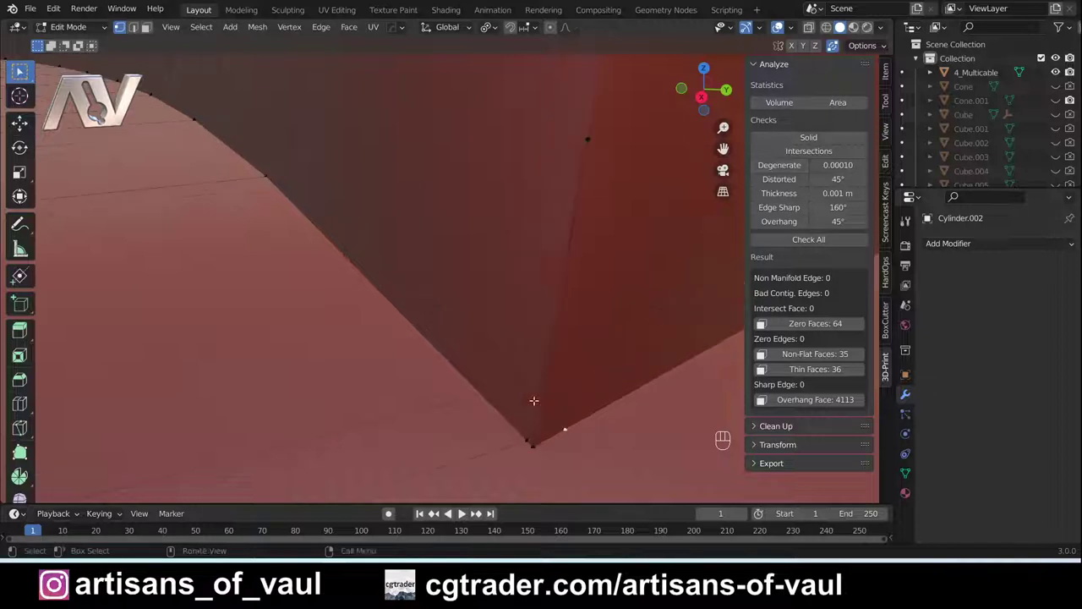
{"action": "middle_click_drag", "start_coordinate": [594, 403], "coordinate": [535, 355], "text": "shift"}
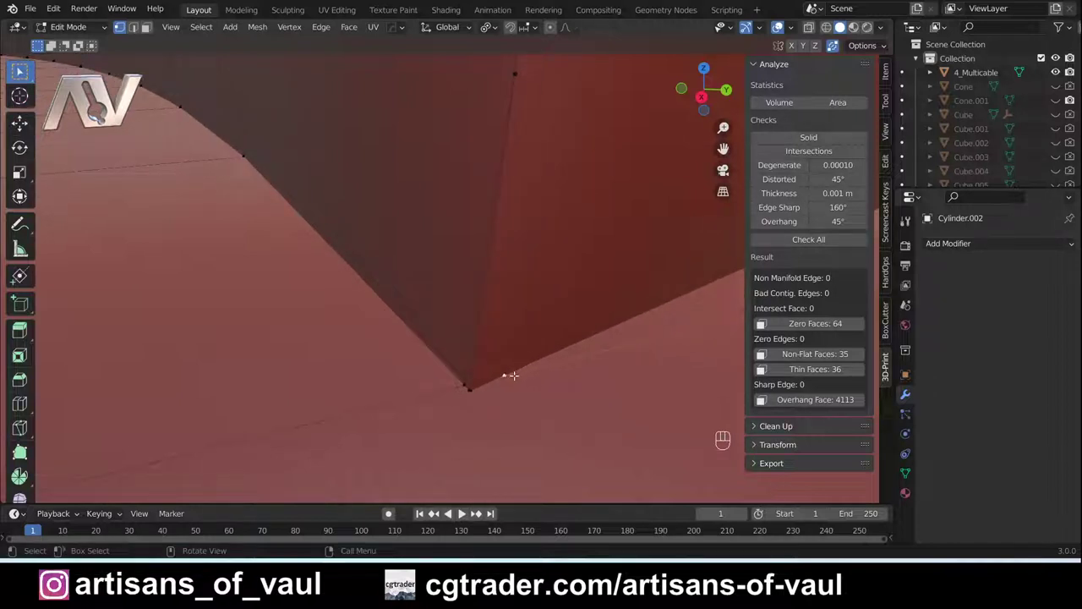
Try sliding the stray vertex onto the corner vertex with Auto Merge on, test-move the result, undo, and repeat the slide.
{"action": "key", "text": "g"}
{"action": "key", "text": "g"}
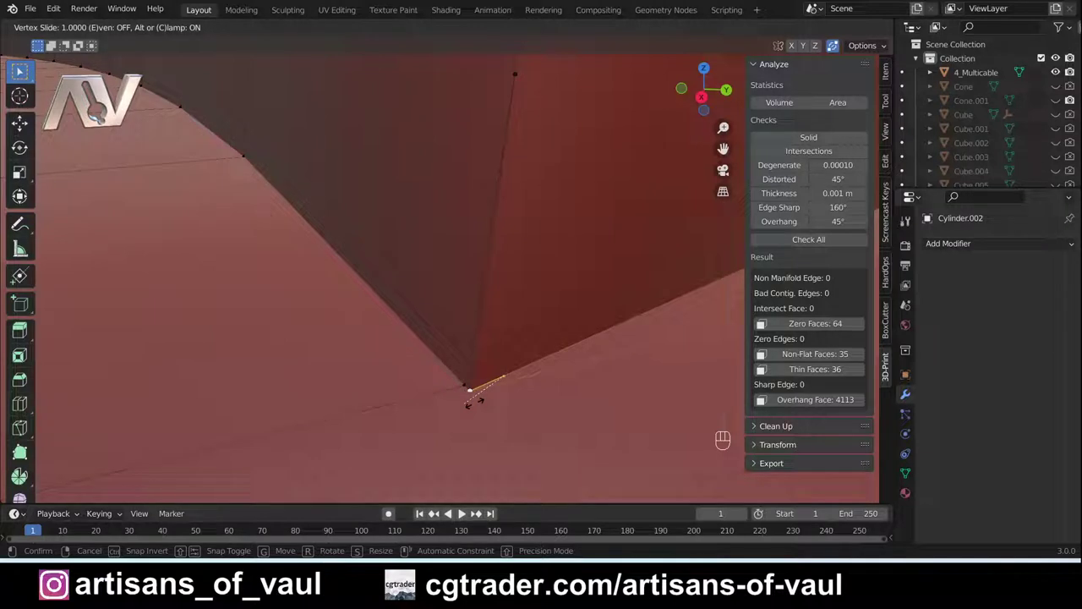
{"action": "left_click", "coordinate": [469, 401]}
{"action": "key", "text": "g"}
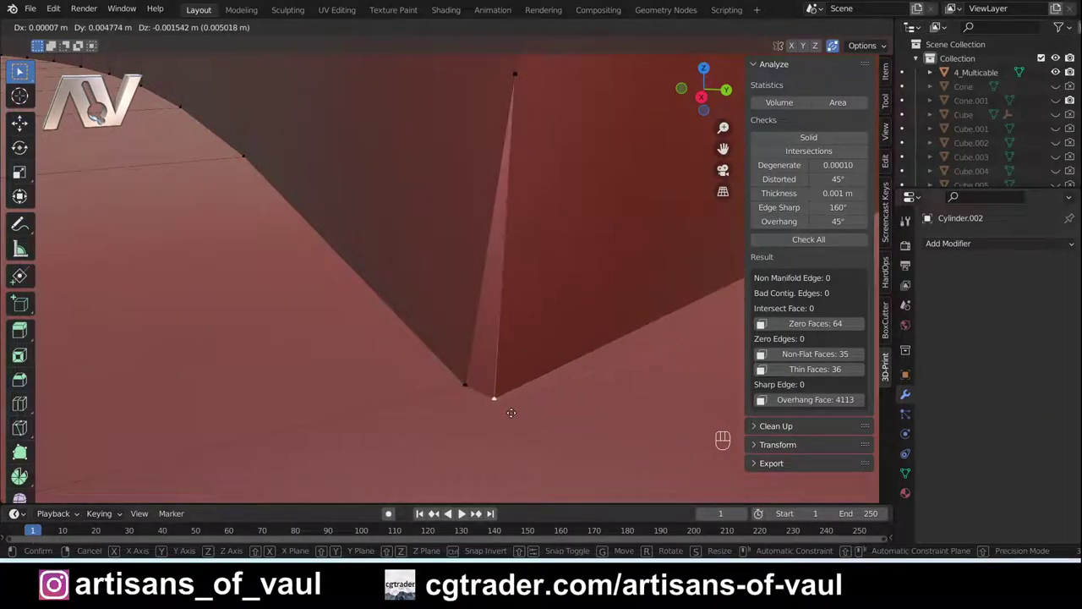
{"action": "key", "text": "Escape"}
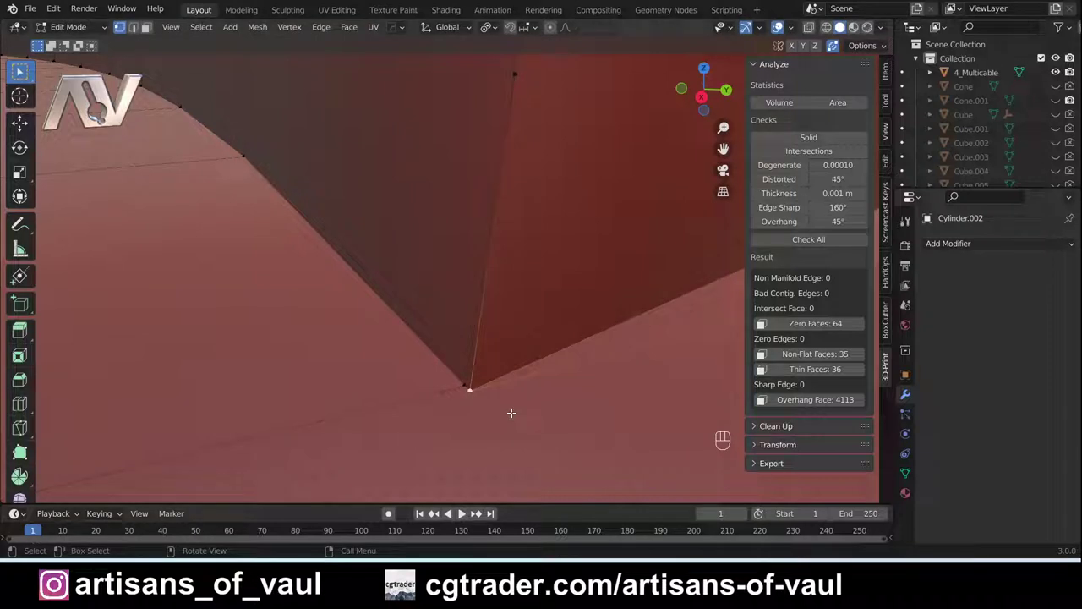
{"action": "key", "text": "ctrl+z"}
{"action": "key", "text": "g"}
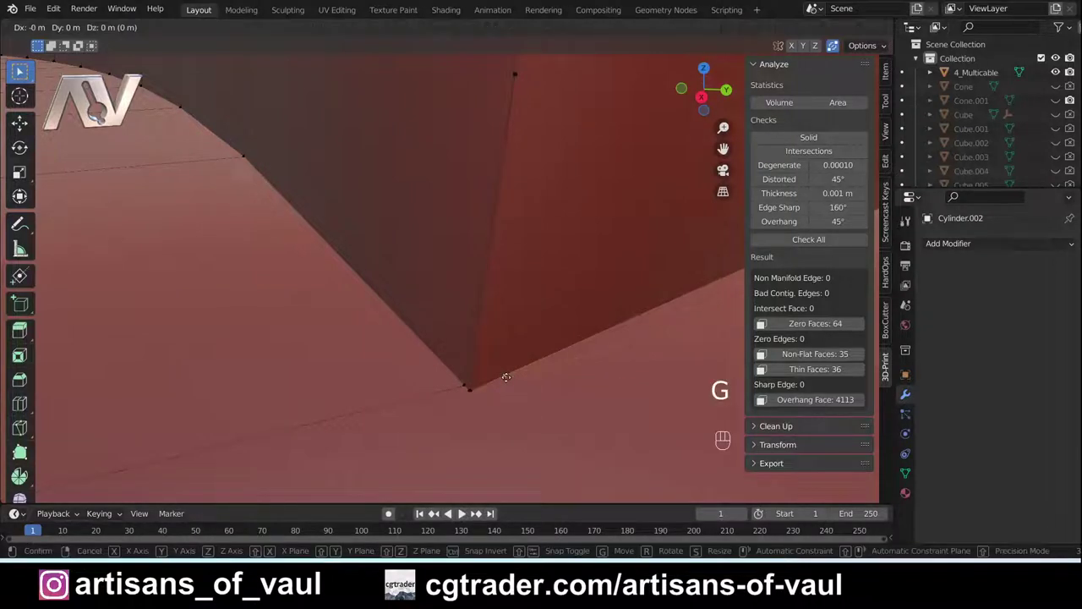
{"action": "key", "text": "g"}
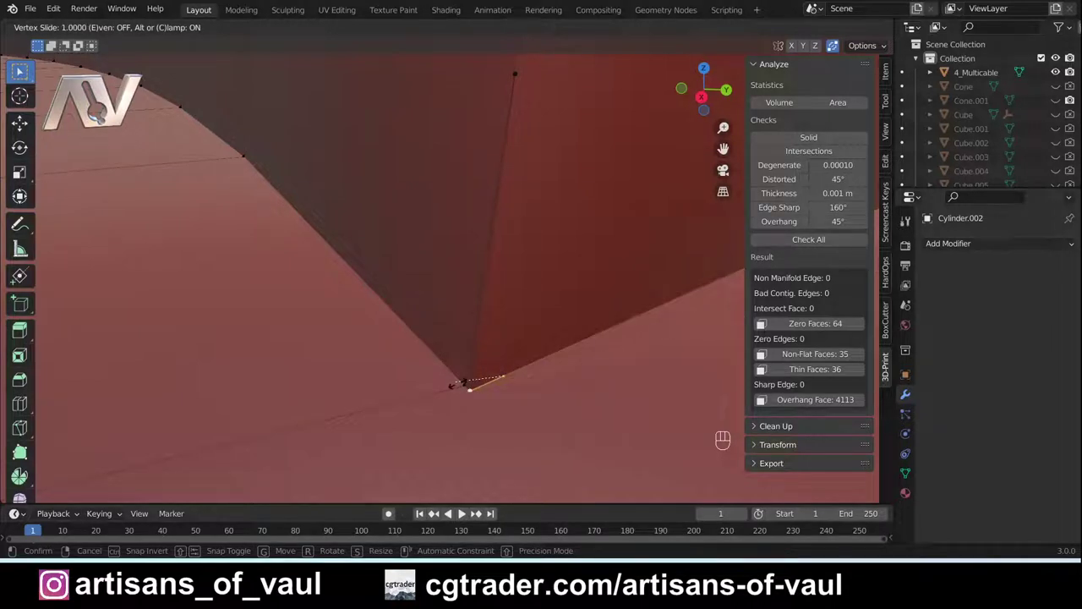
{"action": "left_click", "coordinate": [453, 385]}
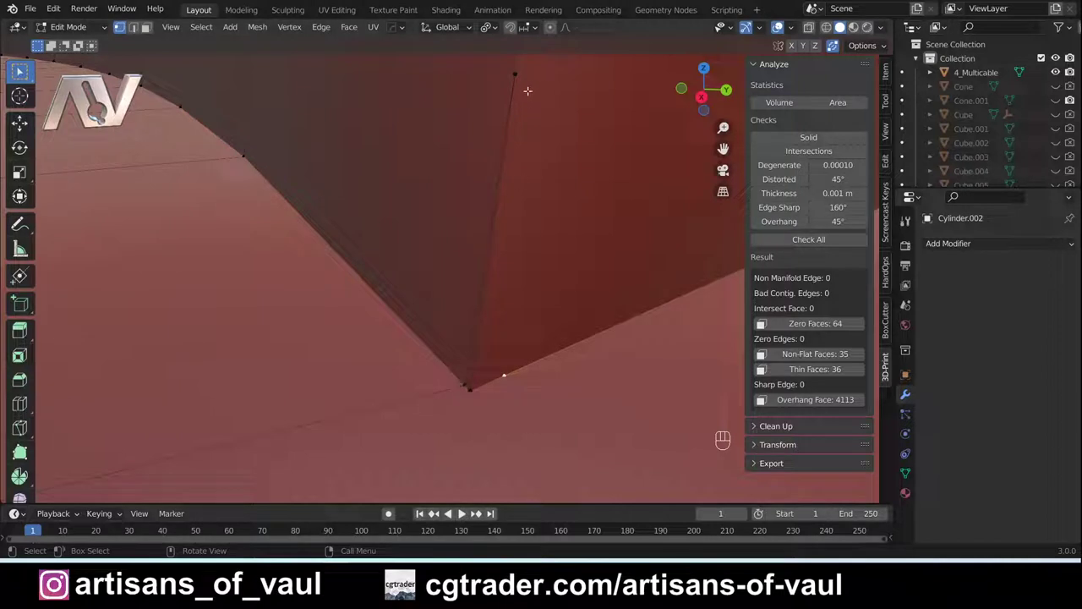
Try moving the stray vertex onto the corner vertex with Vertex snapping, undo the move, and turn snapping off.
{"action": "left_click", "coordinate": [528, 27]}
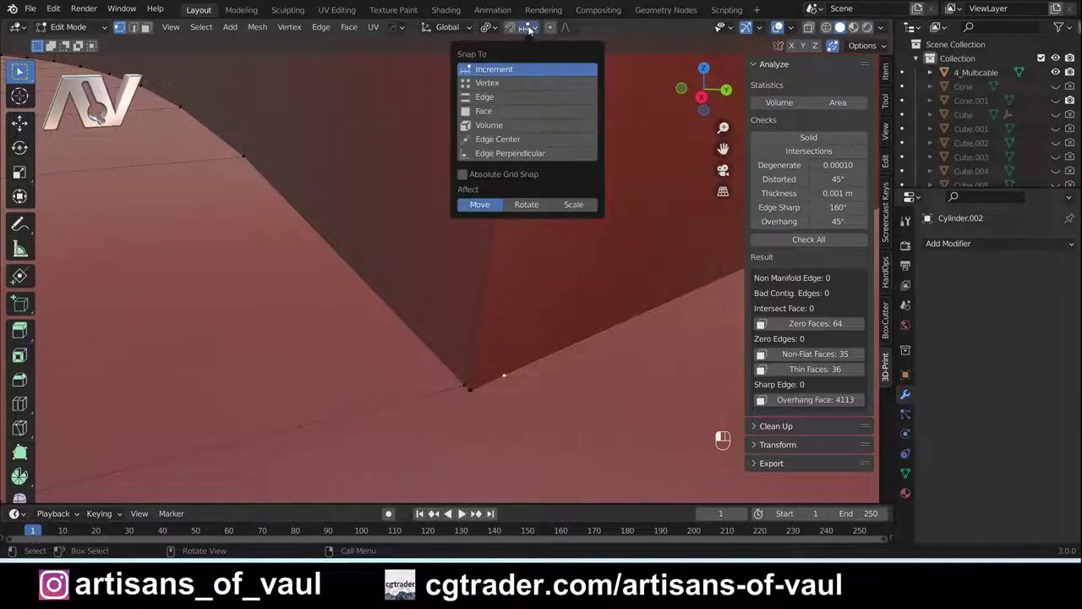
{"action": "left_click", "coordinate": [488, 82]}
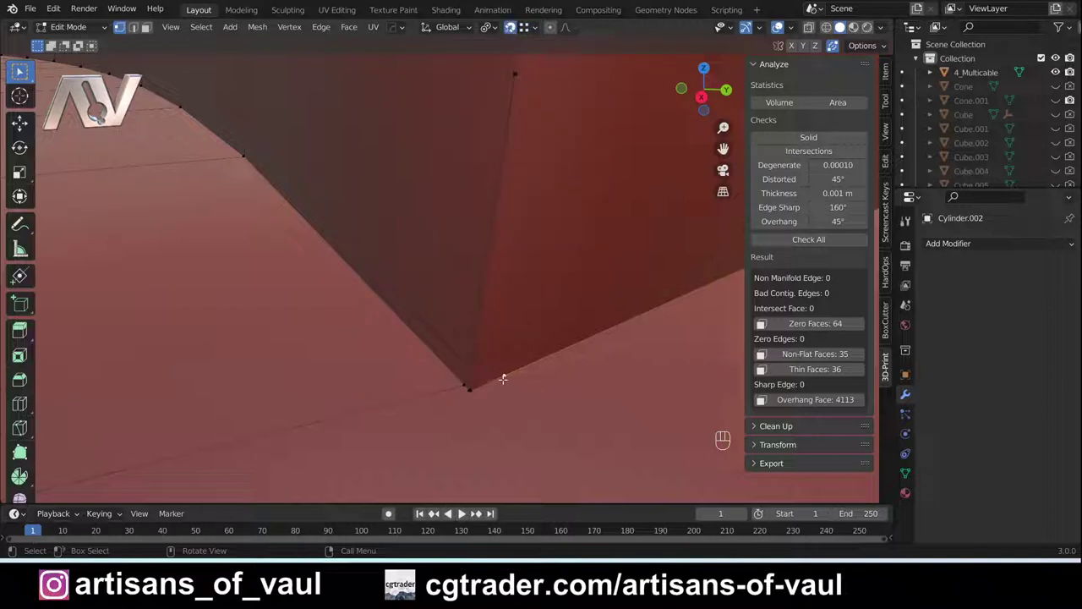
{"action": "key", "text": "g"}
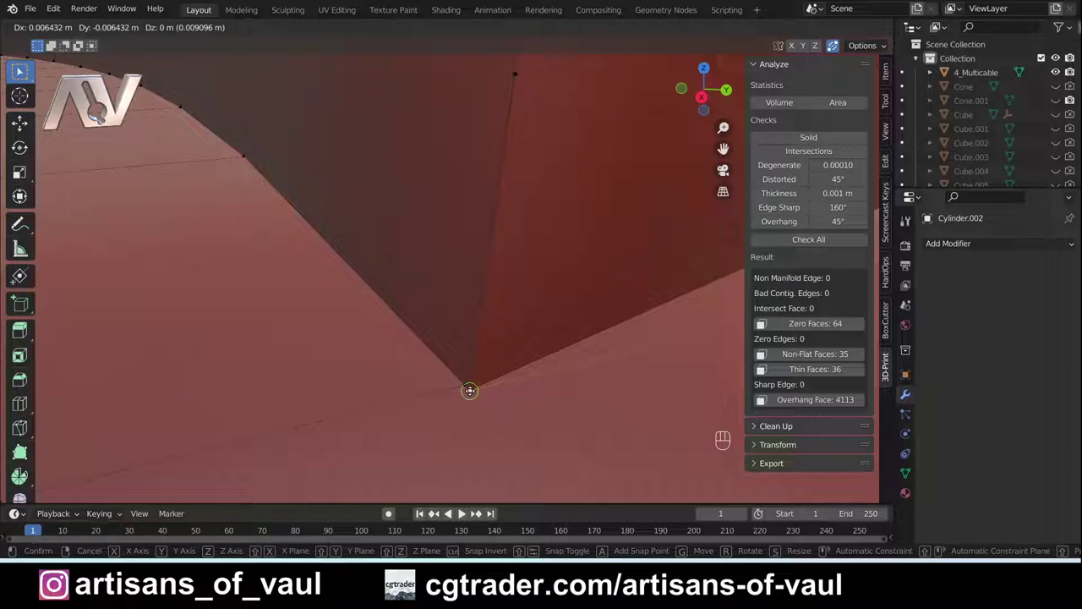
{"action": "left_click", "coordinate": [470, 390]}
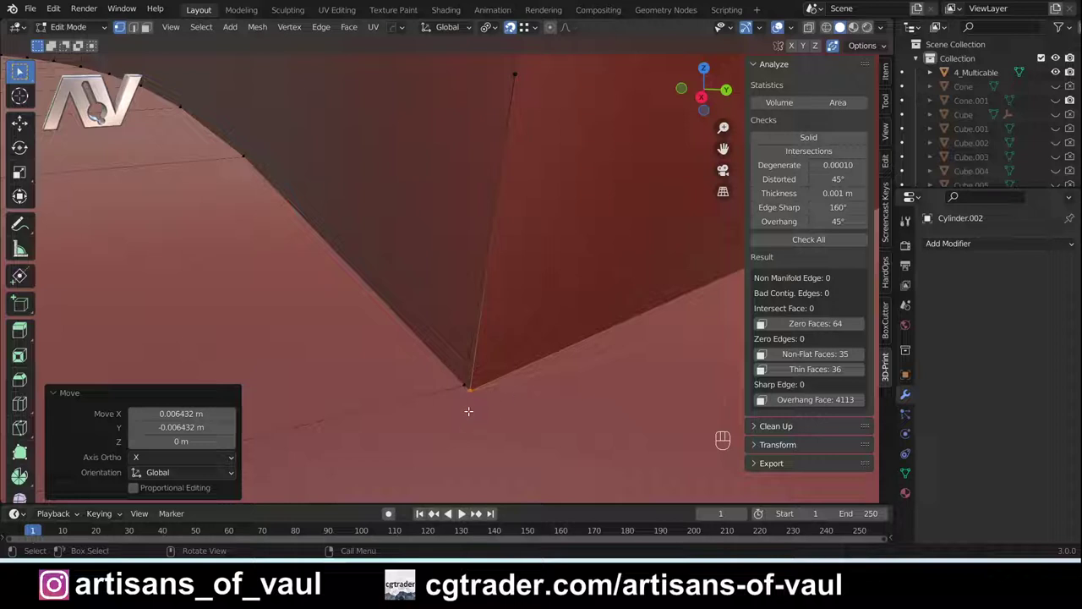
{"action": "key", "text": "ctrl+z"}
{"action": "key", "text": "ctrl+z"}
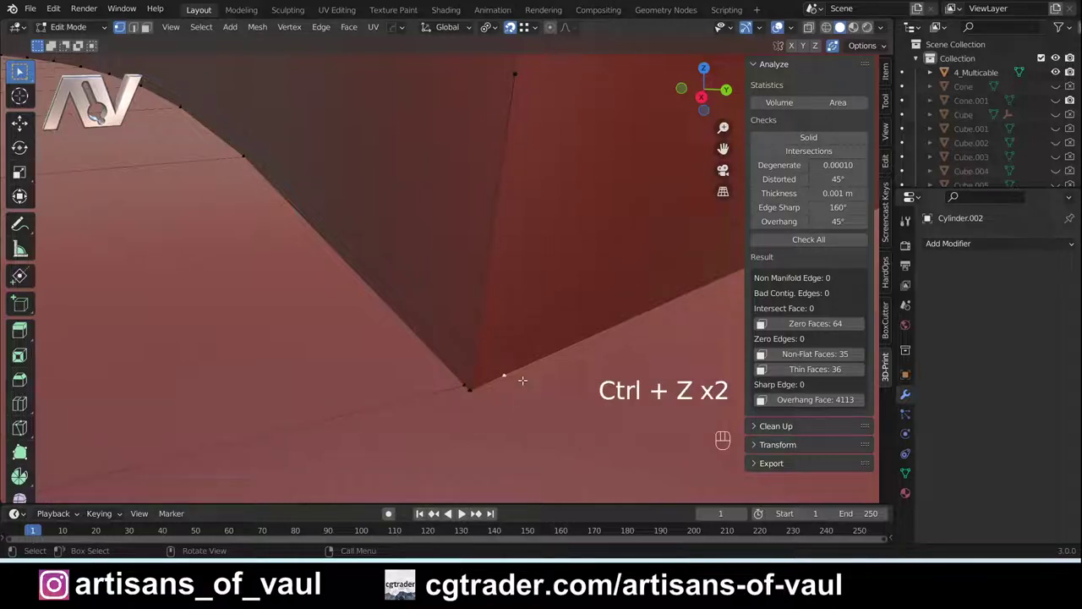
{"action": "left_click", "coordinate": [510, 28]}
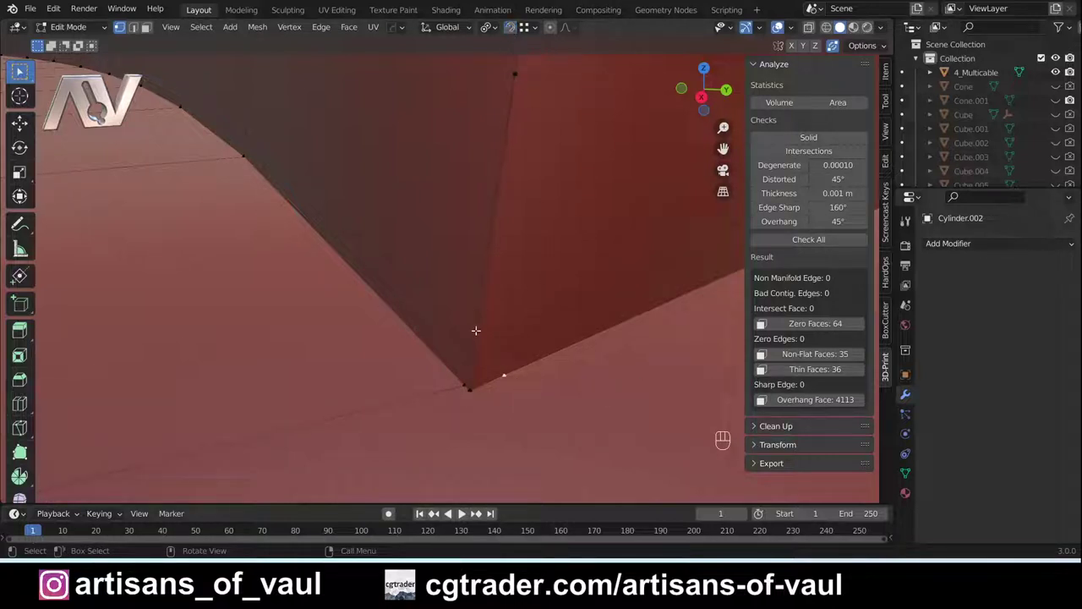
{"action": "middle_click_drag", "start_coordinate": [409, 364], "coordinate": [422, 355]}
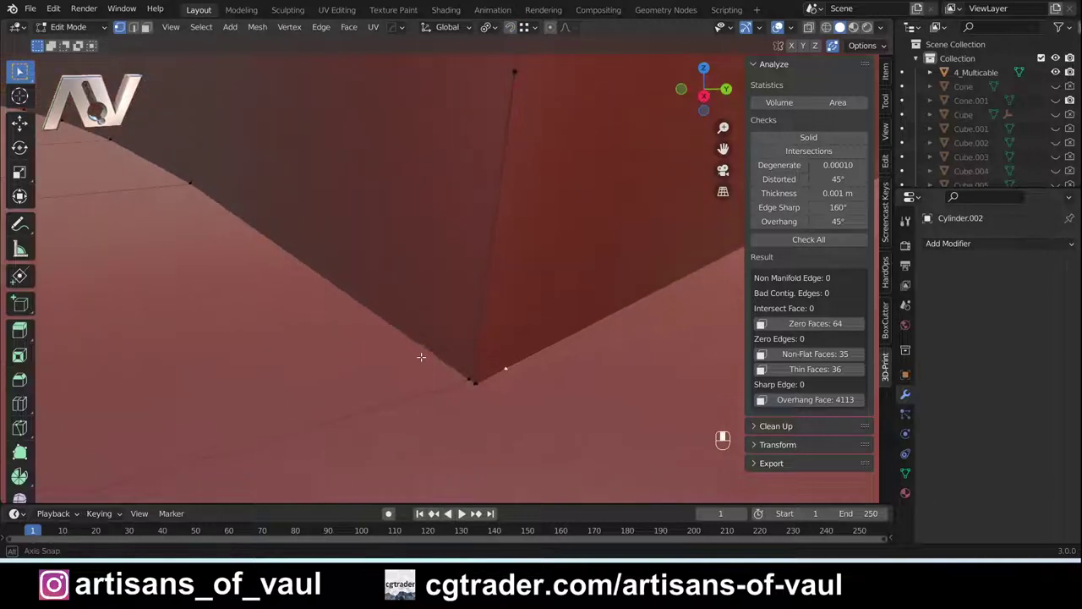
Merge the stray, neighbouring and edge vertices onto the last-selected corner vertex with At Last, undo, and repeat the merge.
{"action": "middle_click_drag", "start_coordinate": [534, 350], "coordinate": [532, 346]}
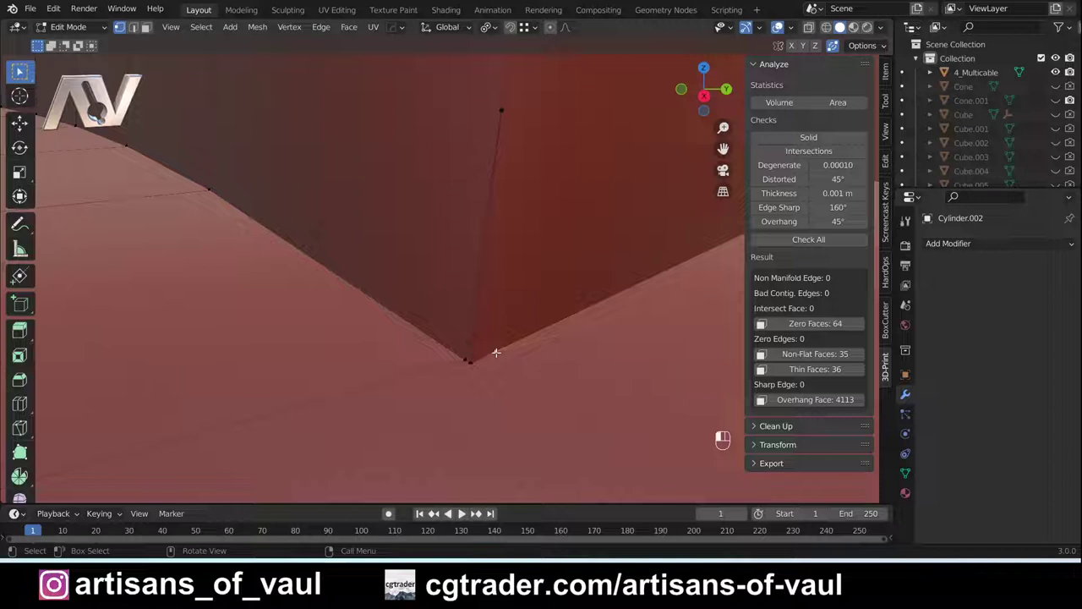
{"action": "left_click", "coordinate": [496, 353]}
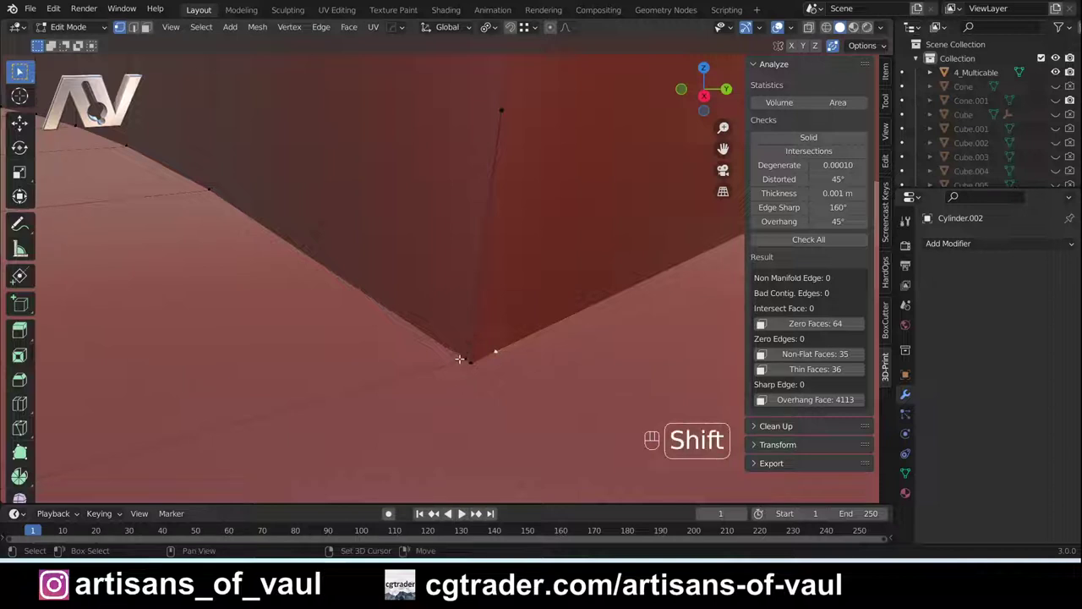
{"action": "left_click", "coordinate": [462, 359], "text": "shift"}
{"action": "left_click", "coordinate": [501, 110], "text": "shift"}
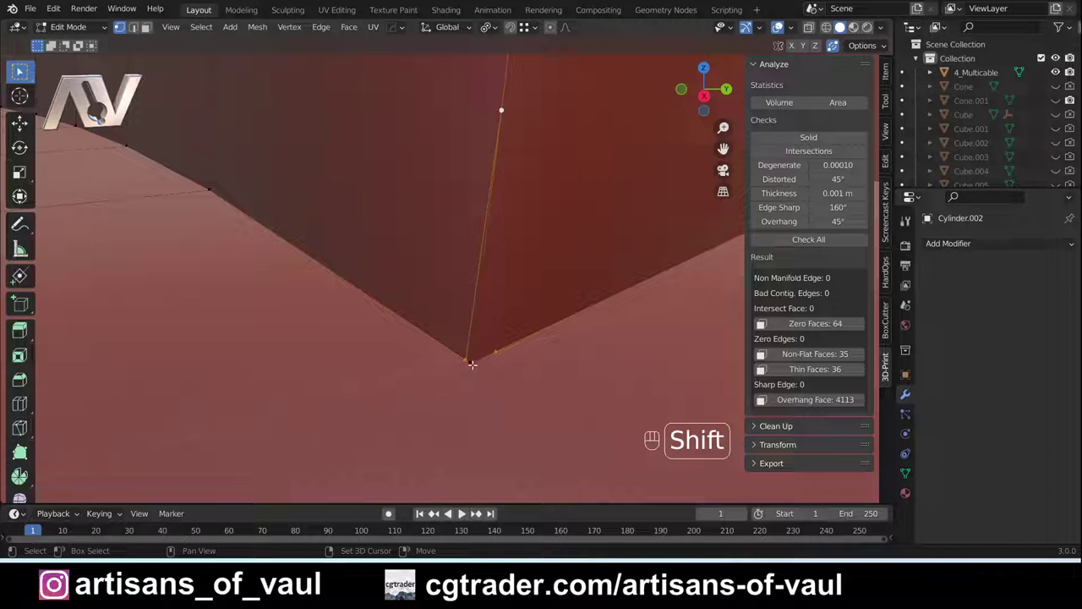
{"action": "left_click", "coordinate": [471, 363], "text": "shift"}
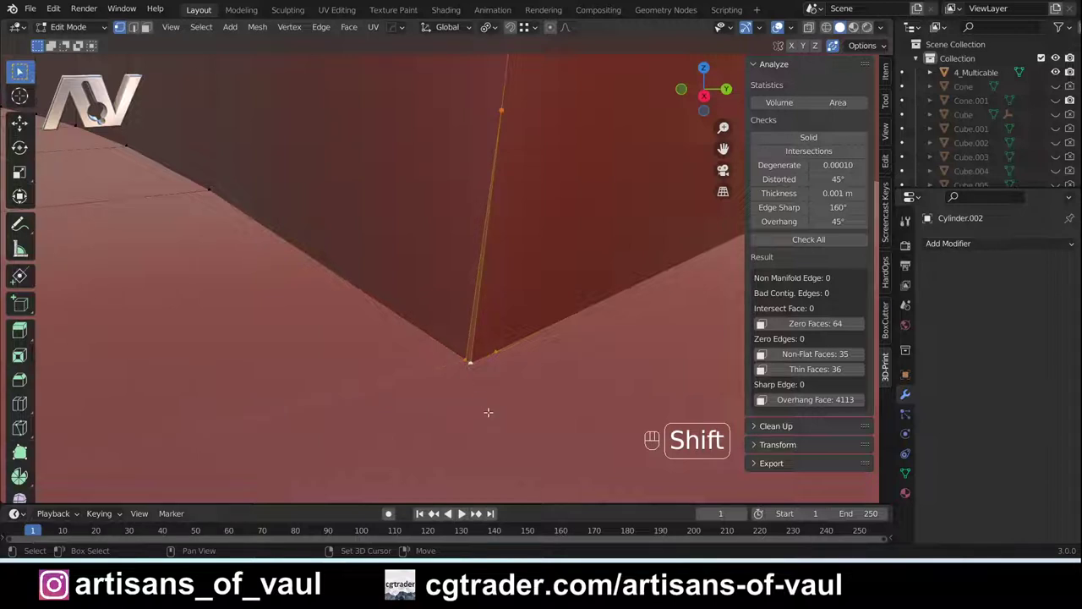
{"action": "key", "text": "m"}
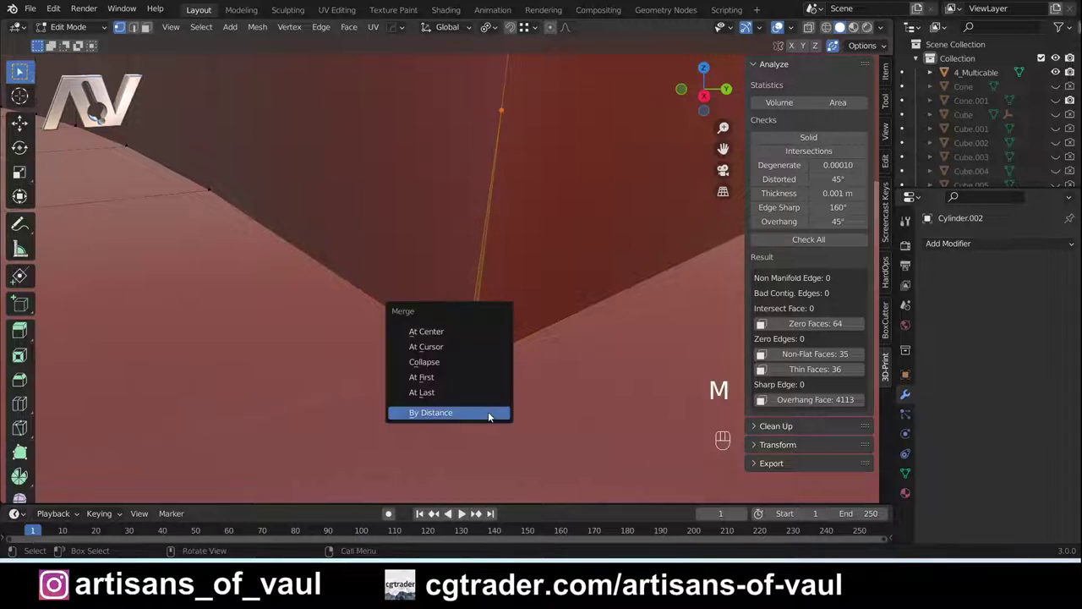
{"action": "left_click", "coordinate": [482, 392]}
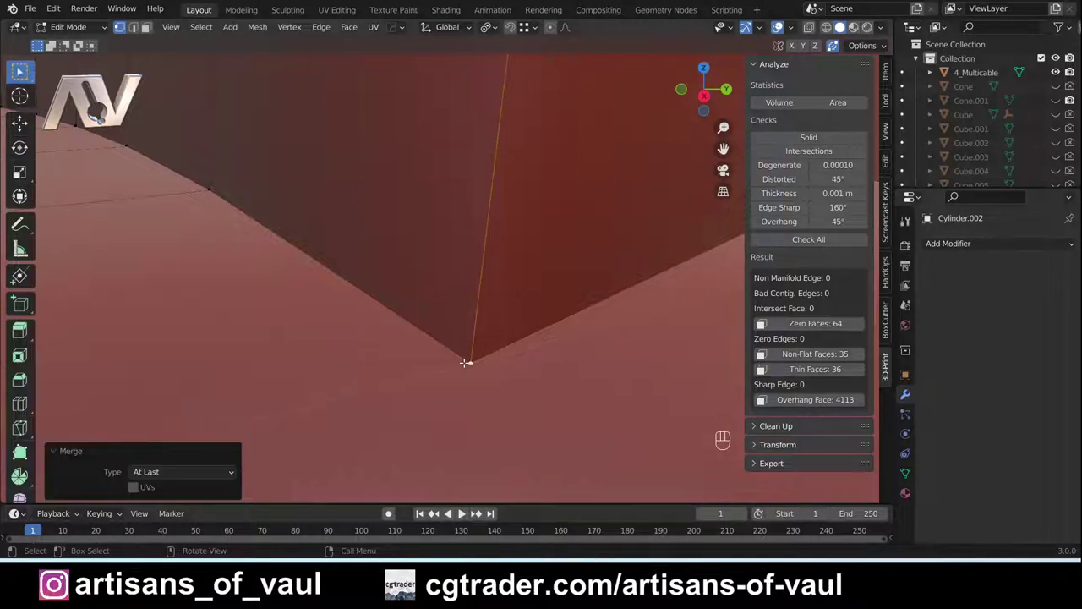
{"action": "key", "text": "ctrl+z"}
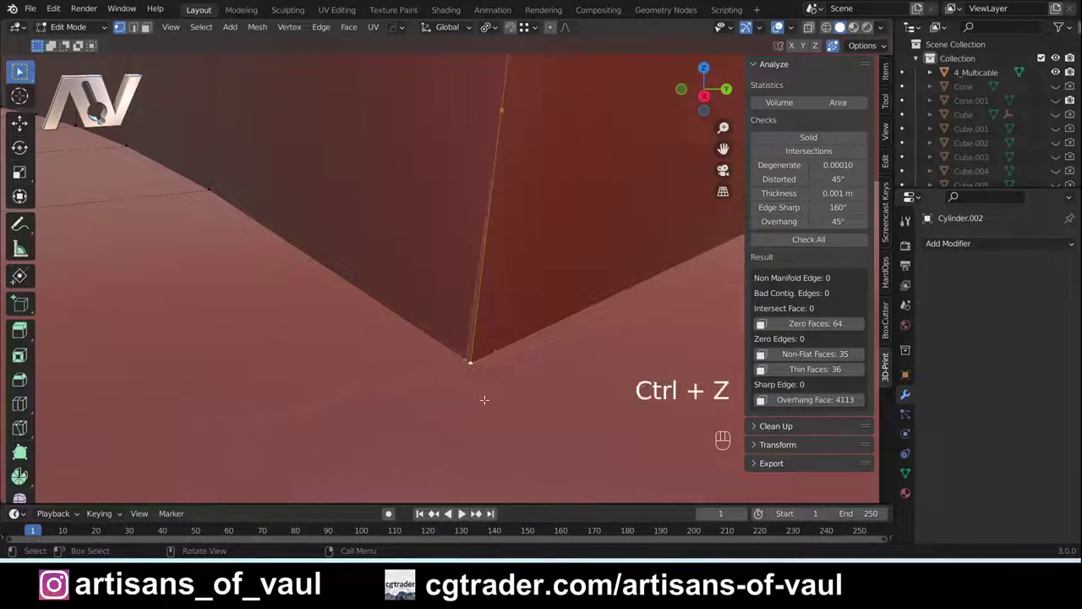
{"action": "key", "text": "m"}
{"action": "left_click", "coordinate": [485, 399]}
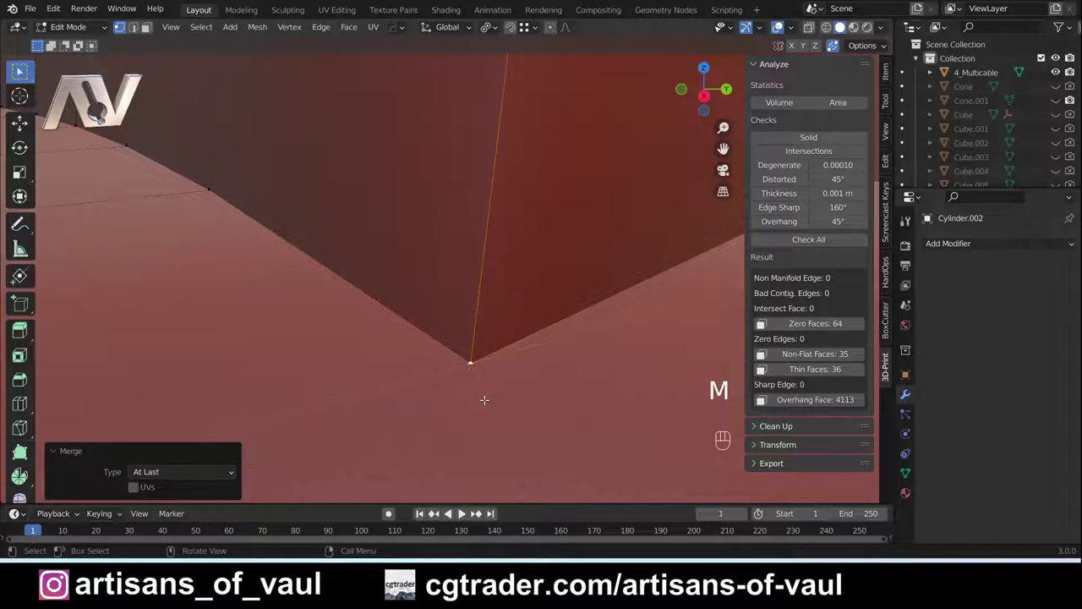
Rerun all 3D-print checks on the crown and select the reported non-flat faces.
{"action": "scroll", "coordinate": [488, 393], "scroll_direction": "down", "scroll_amount": 4}
{"action": "scroll", "coordinate": [466, 364], "scroll_direction": "down", "scroll_amount": 3}
{"action": "middle_click_drag", "start_coordinate": [500, 295], "coordinate": [453, 449], "text": "shift"}
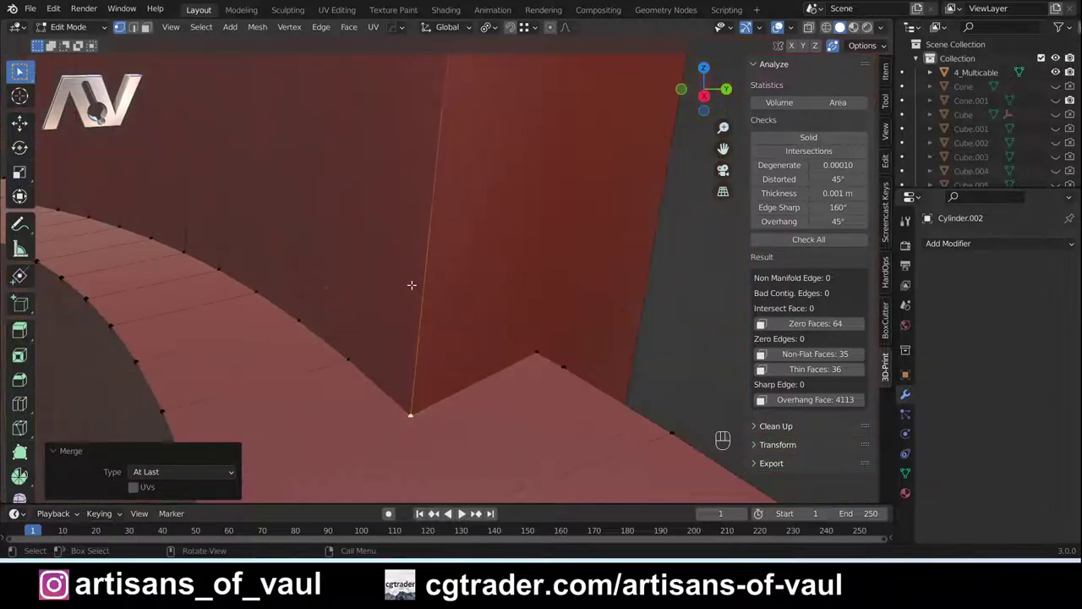
{"action": "middle_click_drag", "start_coordinate": [470, 402], "coordinate": [694, 355]}
{"action": "scroll", "coordinate": [617, 338], "scroll_direction": "down", "scroll_amount": 3}
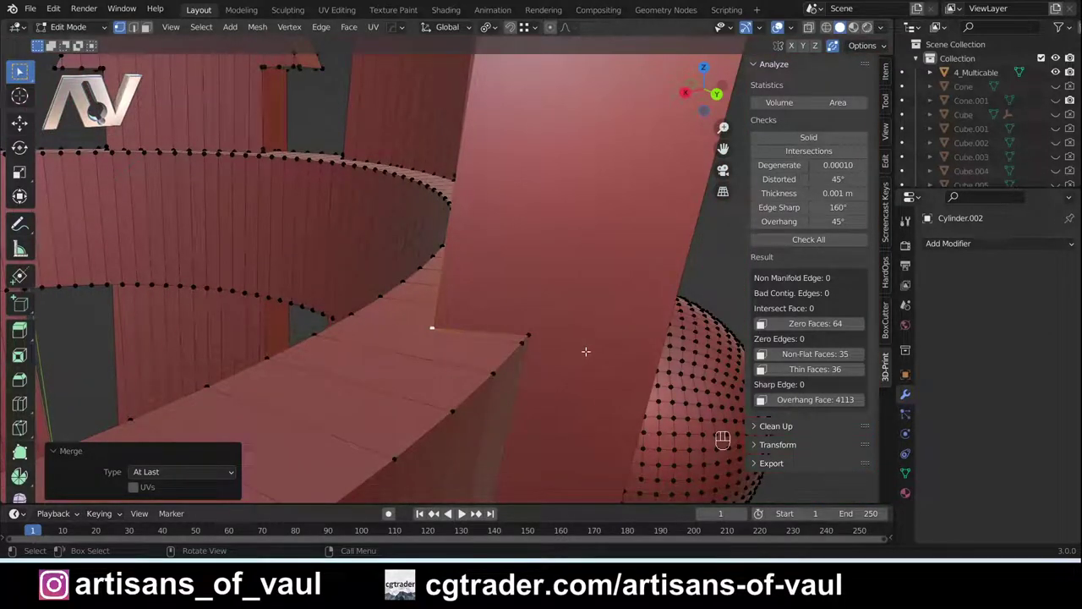
{"action": "left_click", "coordinate": [814, 239]}
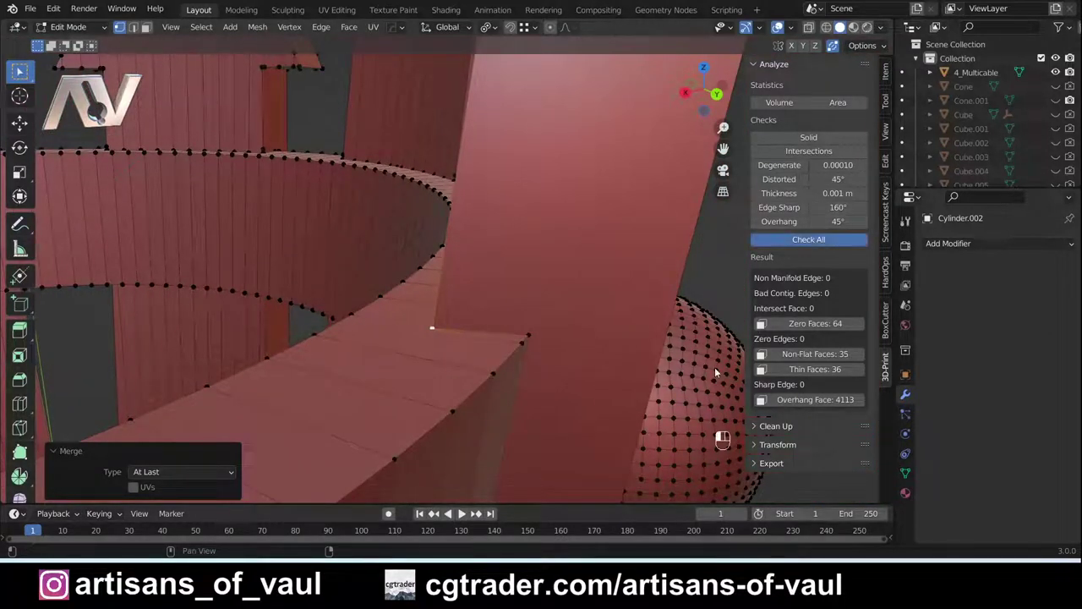
{"action": "left_click", "coordinate": [820, 355]}
Switch to vertex selection beside the highlighted non-flat face on the crown's spike.
{"action": "scroll", "coordinate": [600, 360], "scroll_direction": "down", "scroll_amount": 3}
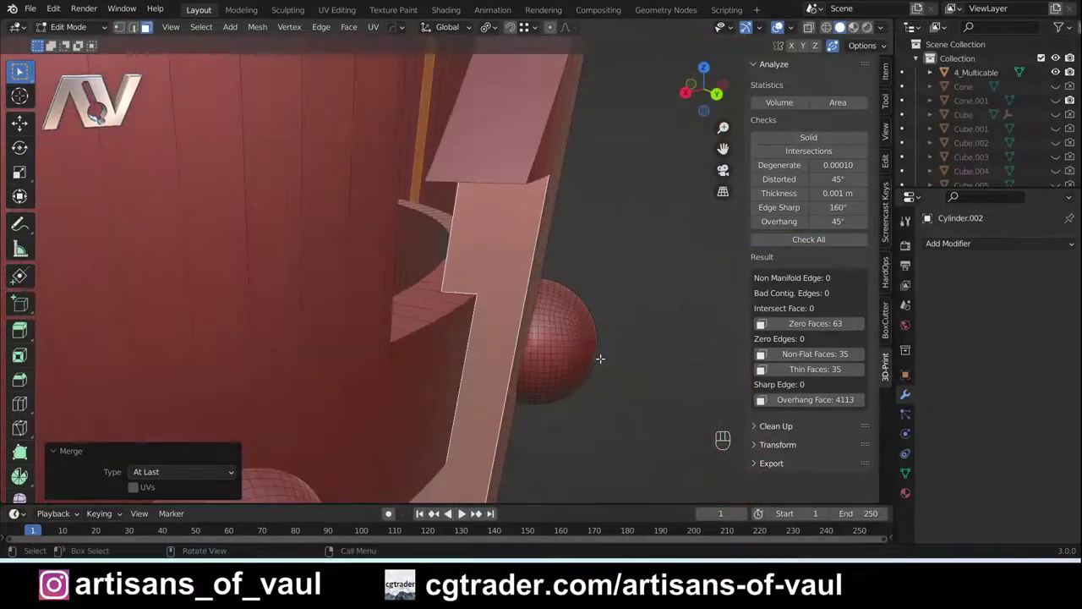
{"action": "middle_click_drag", "start_coordinate": [491, 282], "coordinate": [428, 278], "text": "shift"}
{"action": "key", "text": "Tab"}
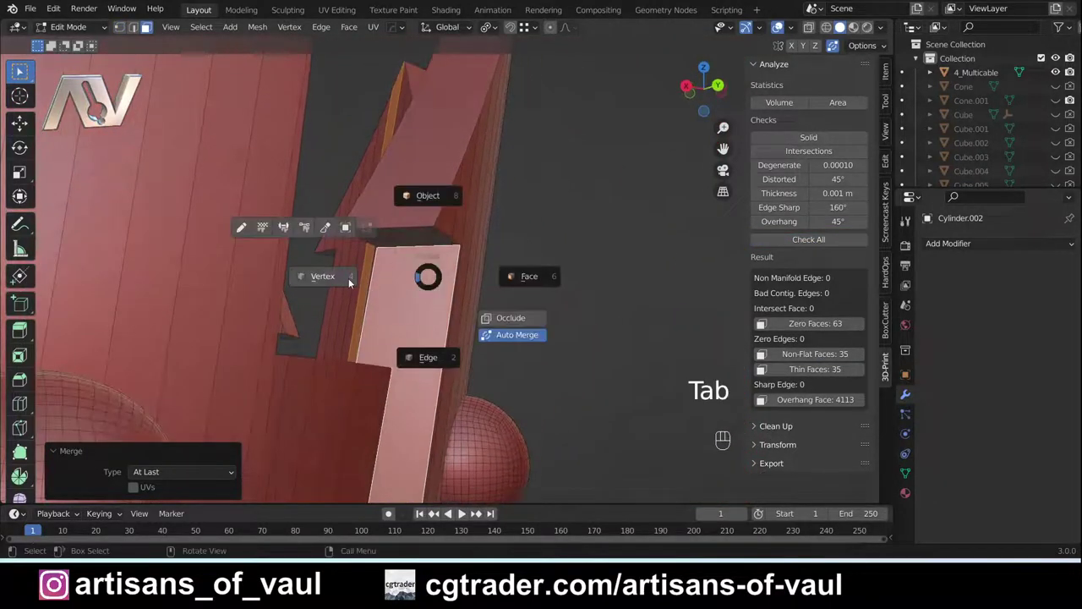
{"action": "left_click", "coordinate": [349, 279]}
Clear the selection and slide the stray vertex beside the highlighted face's inner corner onto the corner vertex with factor 1.000.
{"action": "scroll", "coordinate": [427, 269], "scroll_direction": "up", "scroll_amount": 4}
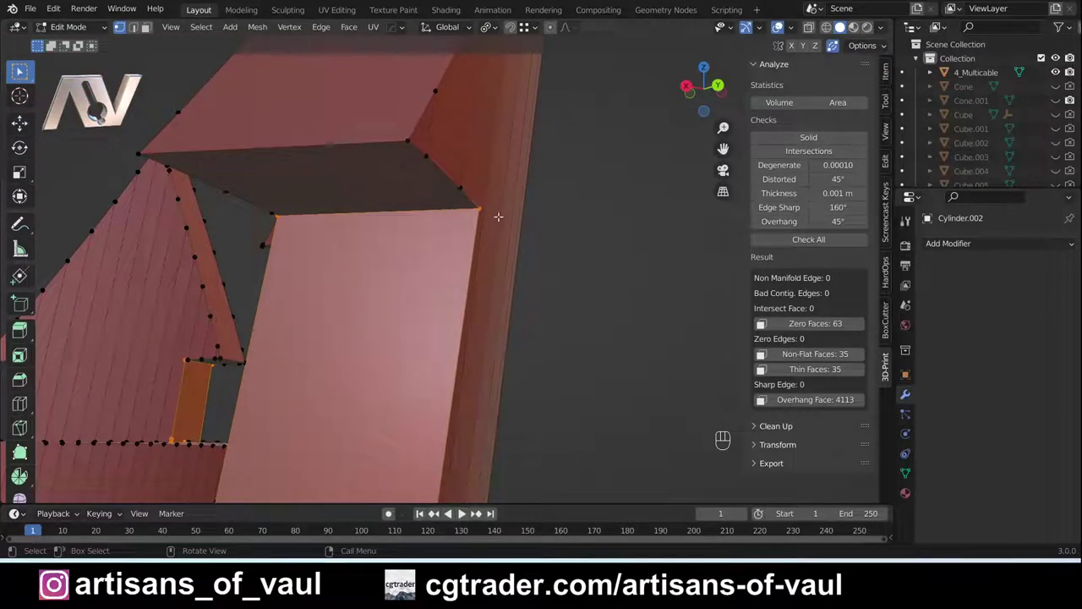
{"action": "middle_click_drag", "start_coordinate": [306, 212], "coordinate": [473, 37], "text": "shift"}
{"action": "scroll", "coordinate": [449, 252], "scroll_direction": "up", "scroll_amount": 3}
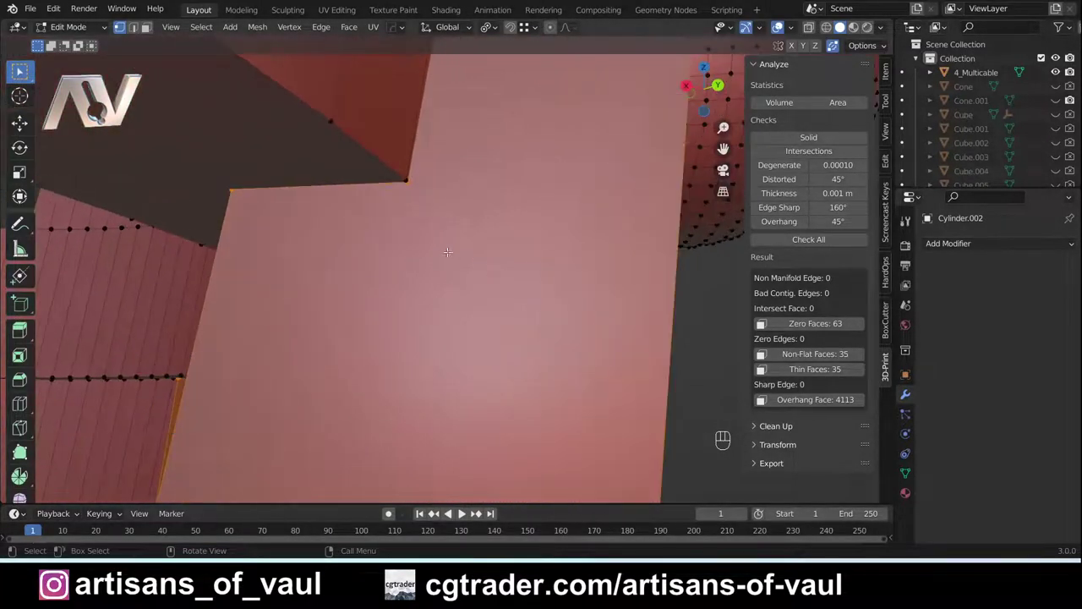
{"action": "middle_click_drag", "start_coordinate": [448, 252], "coordinate": [490, 265]}
{"action": "scroll", "coordinate": [384, 186], "scroll_direction": "up", "scroll_amount": 3}
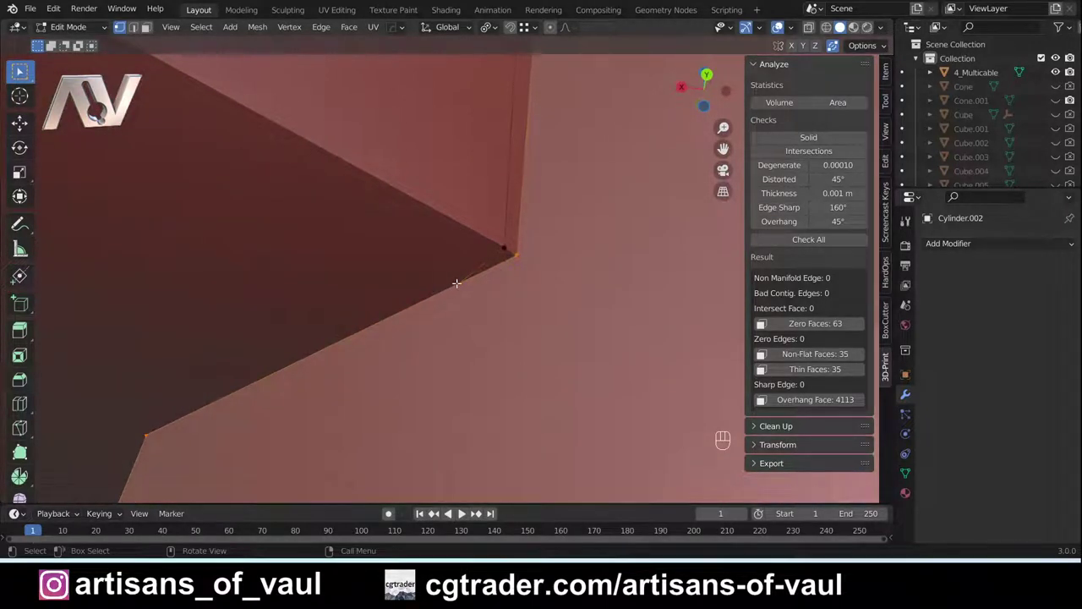
{"action": "key", "text": "alt+a"}
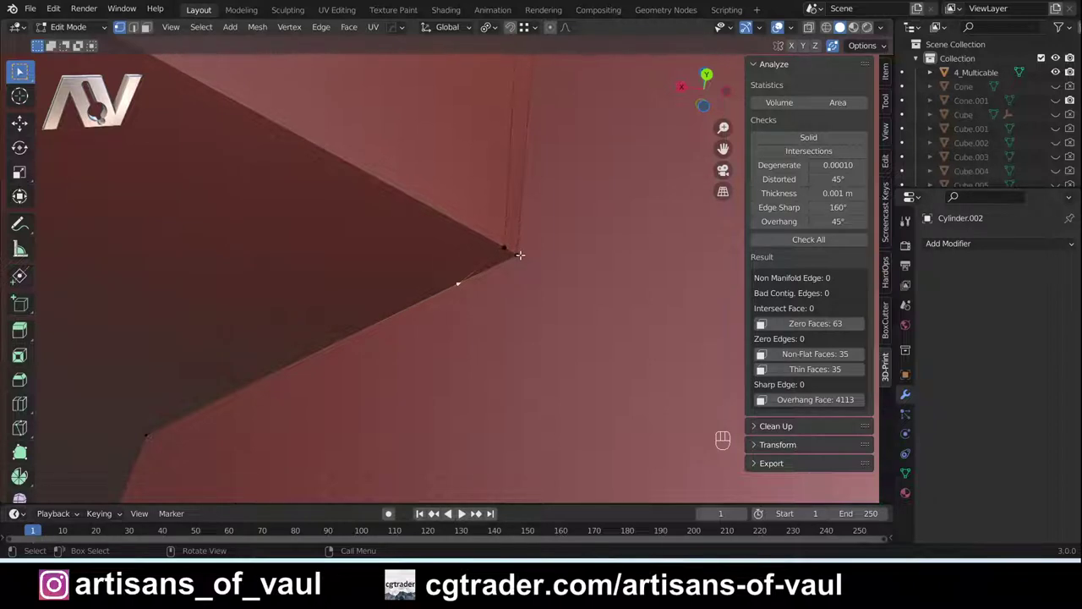
{"action": "key", "text": "g"}
{"action": "key", "text": "g"}
{"action": "left_click", "coordinate": [590, 221]}
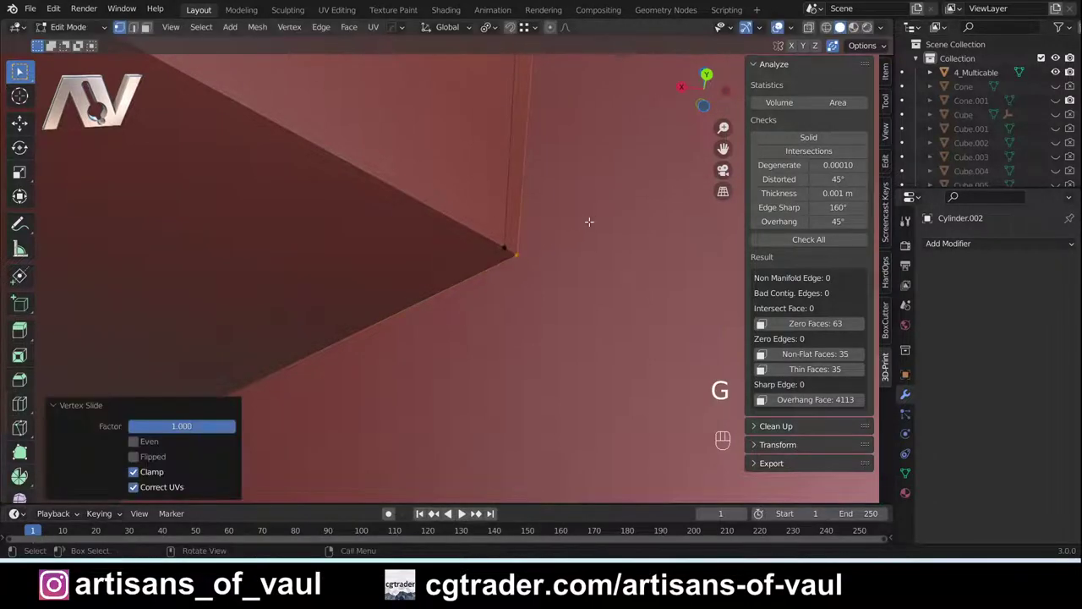
Run every 3D-print check again after the vertex slide and select the remaining non-flat faces.
{"action": "scroll", "coordinate": [488, 272], "scroll_direction": "down", "scroll_amount": 2}
{"action": "middle_click_drag", "start_coordinate": [464, 399], "coordinate": [479, 336], "text": "shift"}
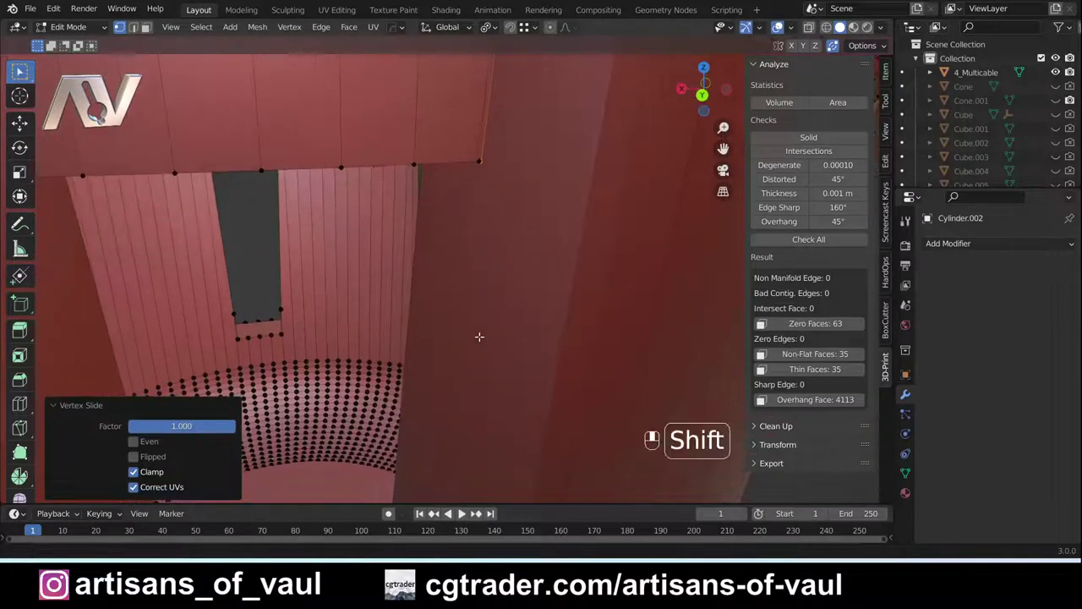
{"action": "left_click", "coordinate": [822, 240]}
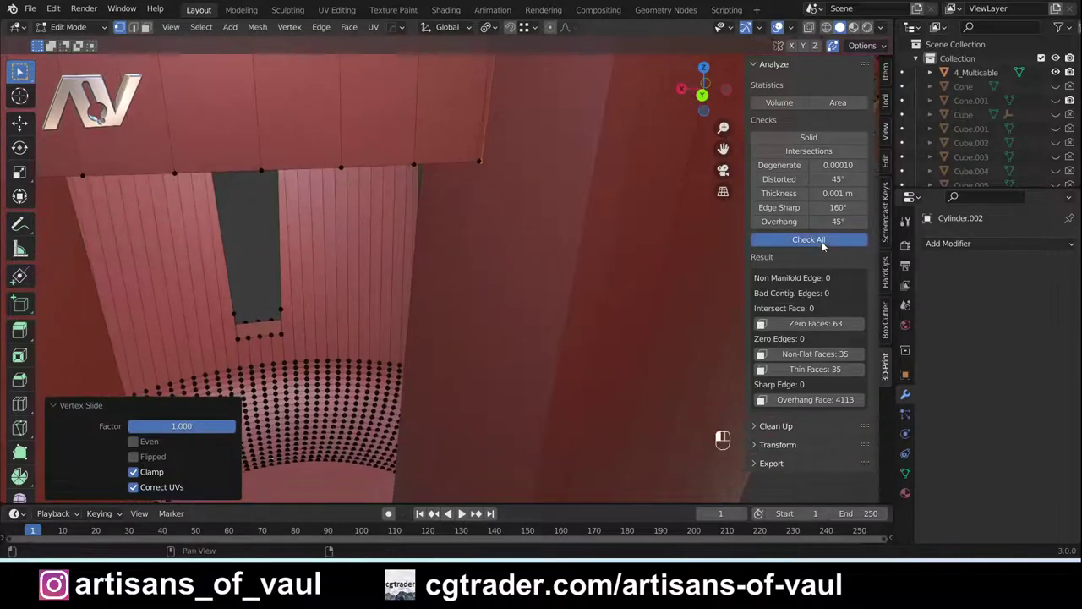
{"action": "left_click", "coordinate": [821, 354]}
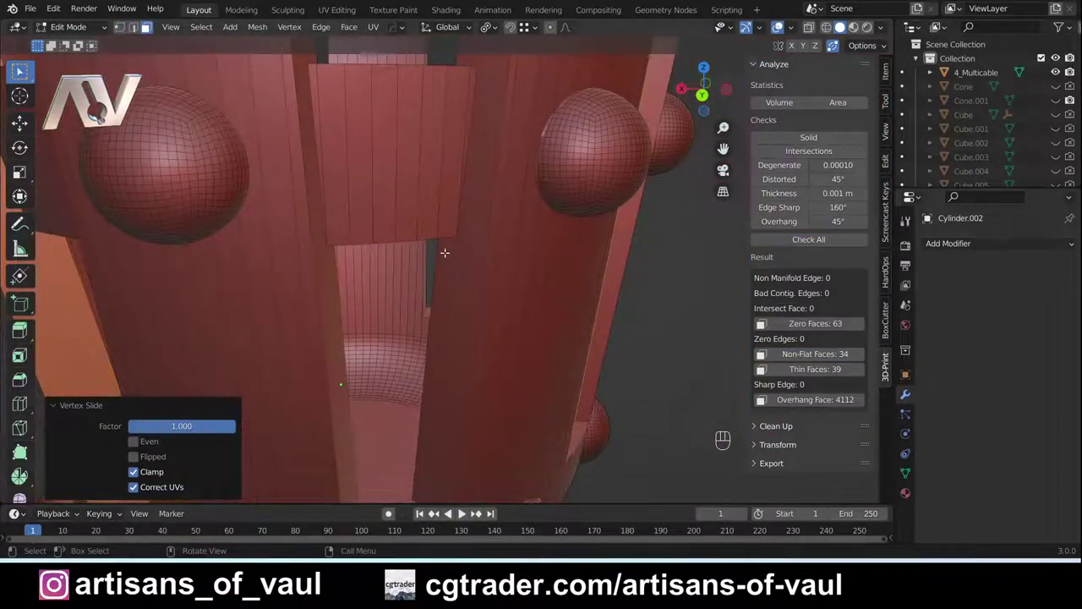
Switch to vertex selection and frame the lower corner of the next highlighted non-flat face.
{"action": "middle_click_drag", "start_coordinate": [645, 249], "coordinate": [483, 367]}
{"action": "scroll", "coordinate": [585, 367], "scroll_direction": "up", "scroll_amount": 3}
{"action": "key", "text": "Tab"}
{"action": "left_click", "coordinate": [392, 394]}
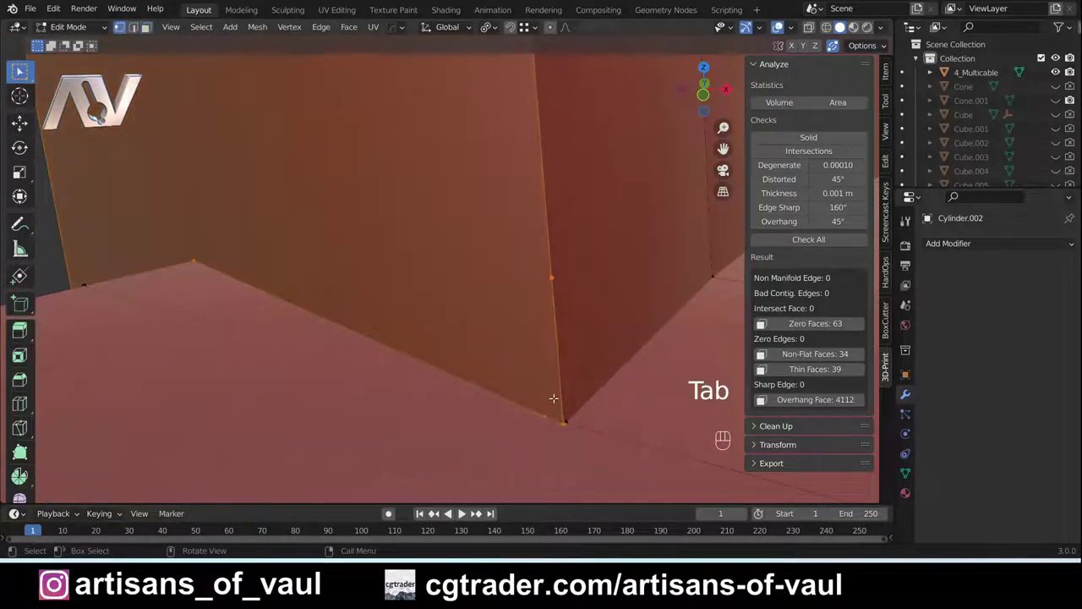
{"action": "middle_click_drag", "start_coordinate": [549, 426], "coordinate": [558, 328]}
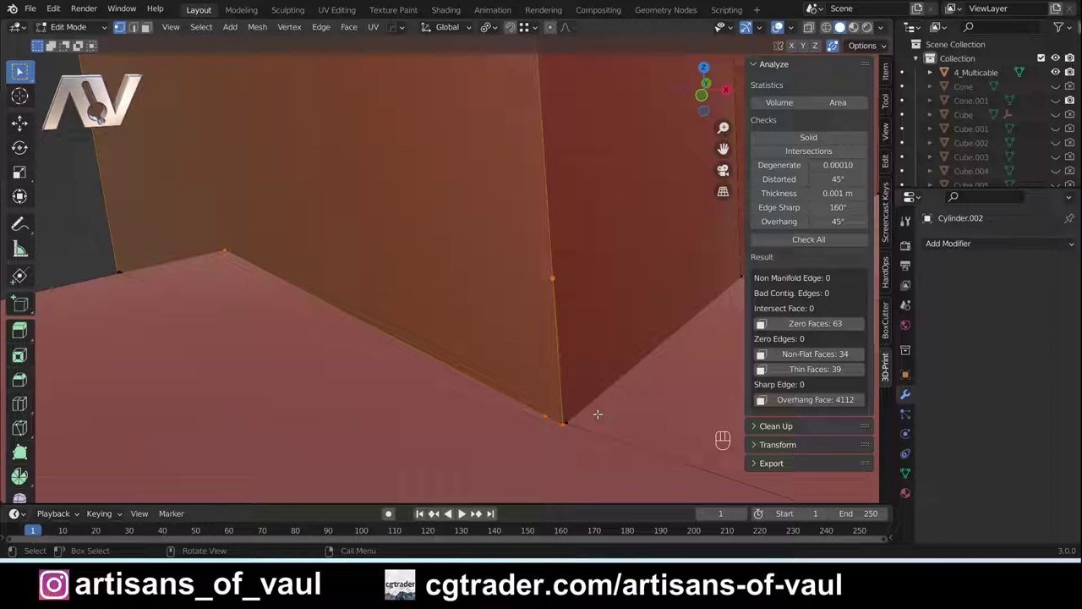
Open the add-on preferences, search for "mach", and expand the MACHIN3tools entry.
{"action": "left_click", "coordinate": [53, 8]}
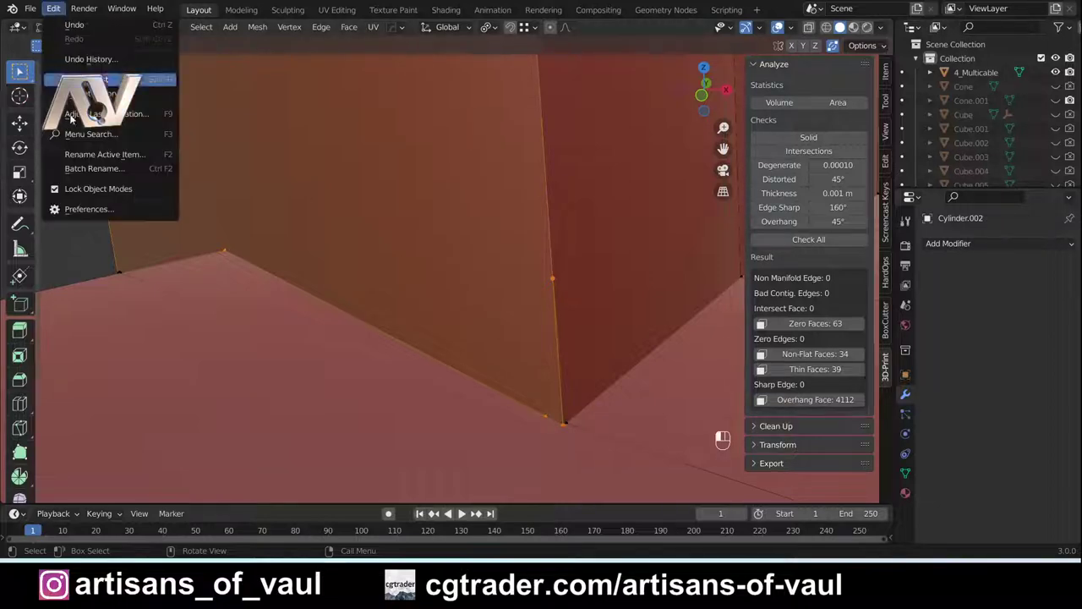
{"action": "left_click", "coordinate": [77, 210]}
{"action": "left_click_drag", "start_coordinate": [210, 15], "coordinate": [421, 109]}
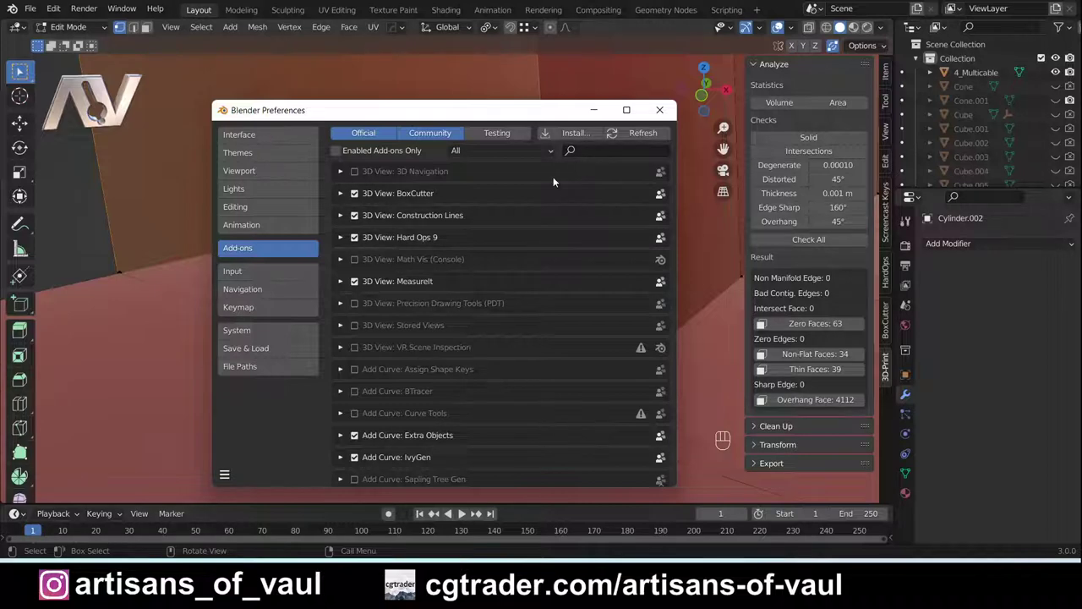
{"action": "left_click", "coordinate": [579, 153]}
{"action": "type", "text": "mach"}
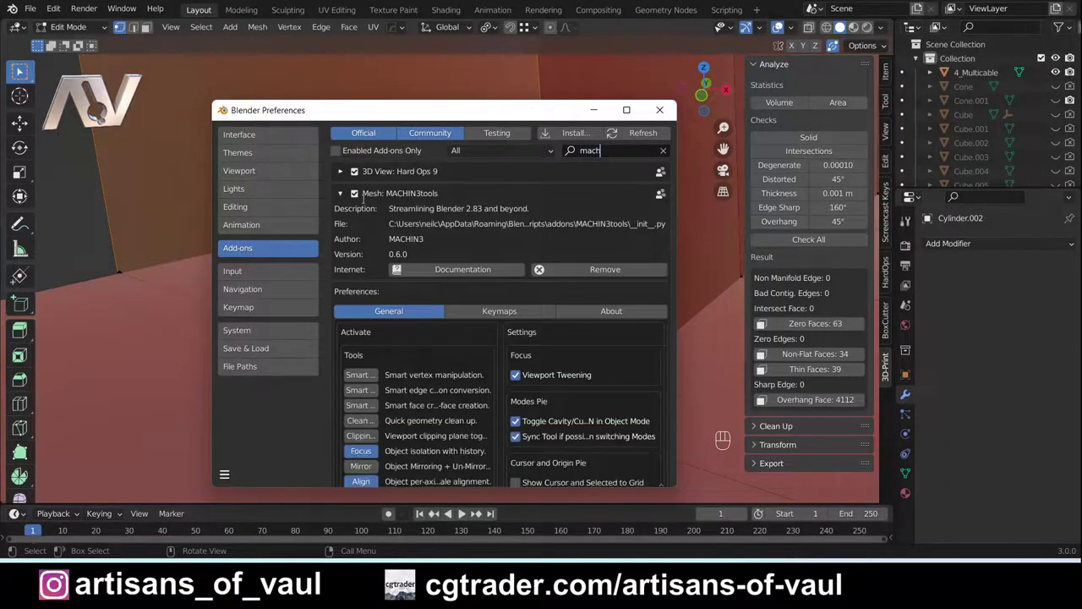
{"action": "left_click", "coordinate": [337, 191]}
{"action": "left_click", "coordinate": [339, 193]}
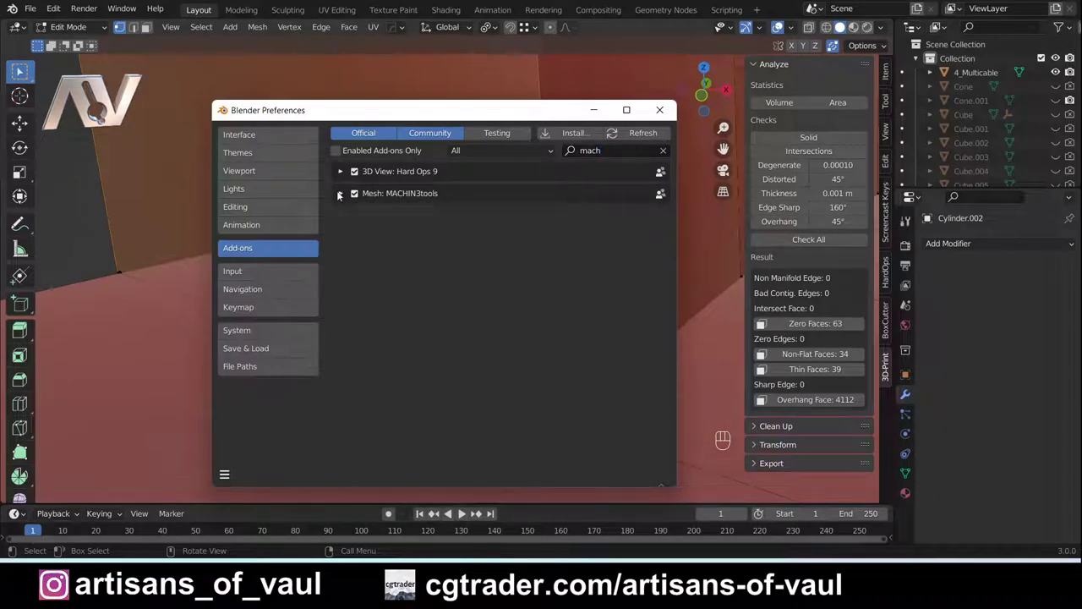
{"action": "left_click", "coordinate": [341, 193]}
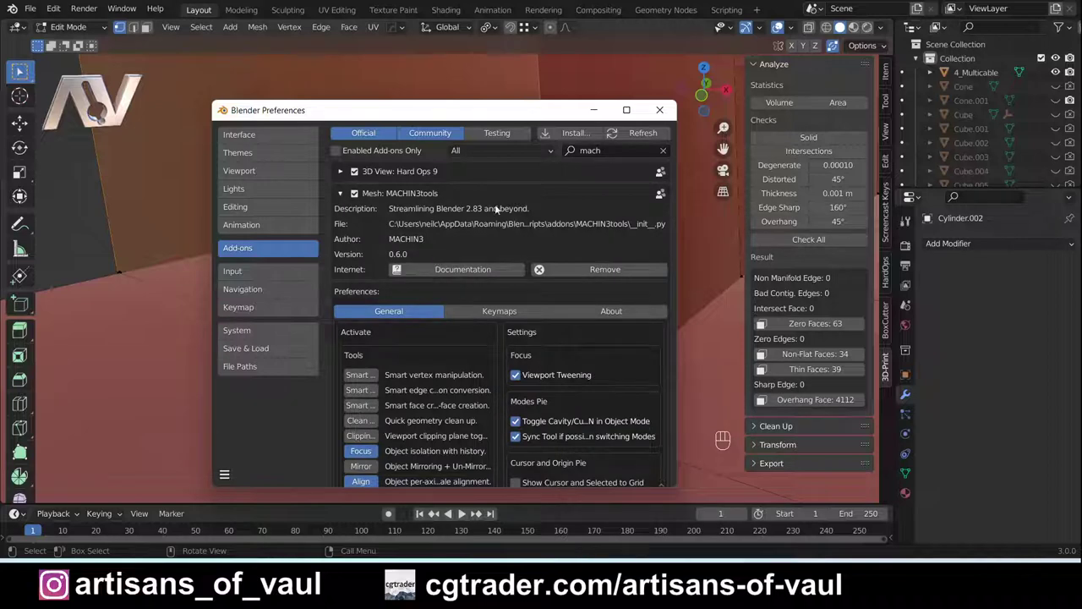
Widen the preferences window, enable MACHIN3tools' Smart Vert and Clean Up tools, and view its pie menu options.
{"action": "scroll", "coordinate": [455, 224], "scroll_direction": "down", "scroll_amount": 3}
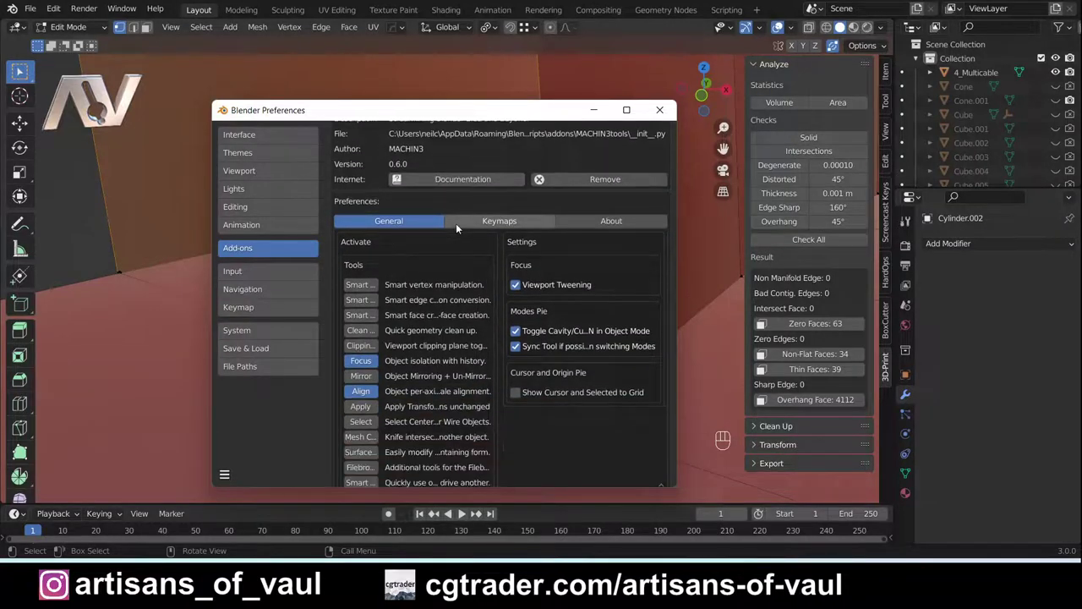
{"action": "scroll", "coordinate": [455, 223], "scroll_direction": "down", "scroll_amount": 2}
{"action": "scroll", "coordinate": [456, 224], "scroll_direction": "down", "scroll_amount": 1}
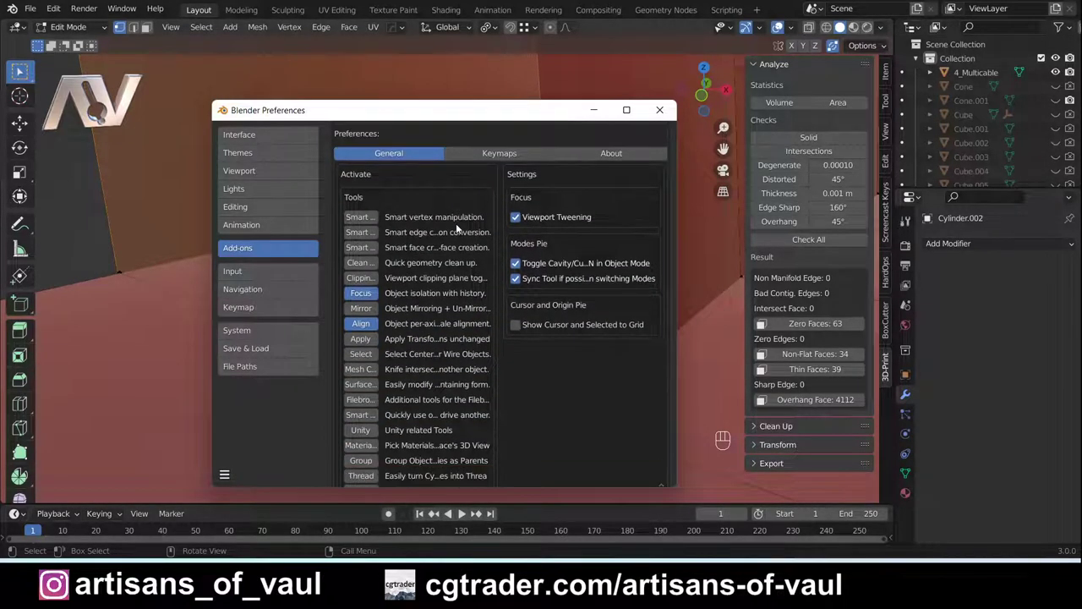
{"action": "scroll", "coordinate": [436, 222], "scroll_direction": "up", "scroll_amount": 2}
{"action": "scroll", "coordinate": [382, 197], "scroll_direction": "down", "scroll_amount": 3}
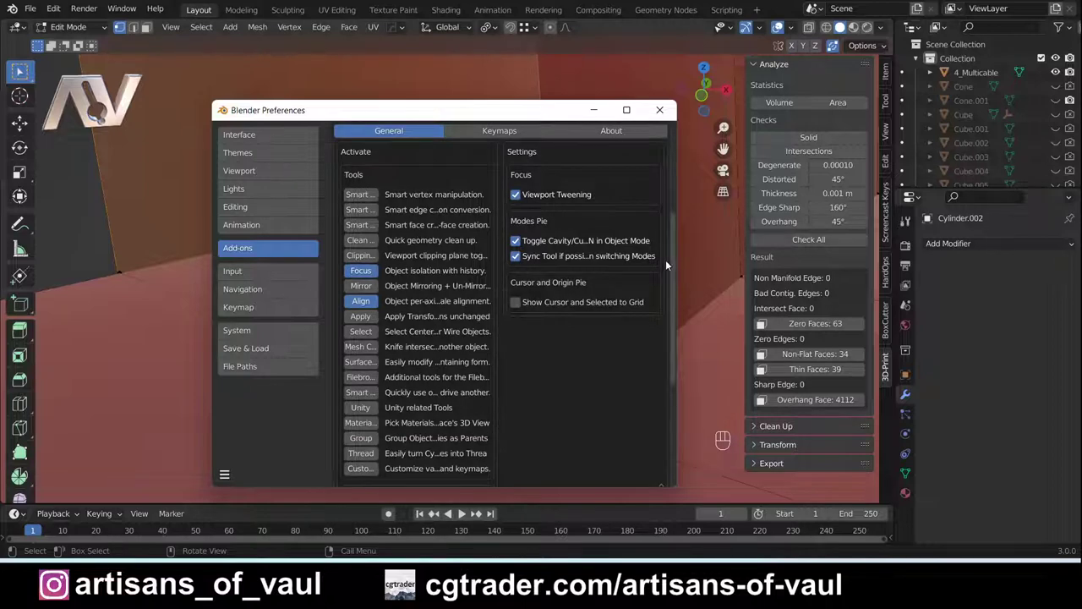
{"action": "left_click_drag", "start_coordinate": [678, 255], "coordinate": [959, 296]}
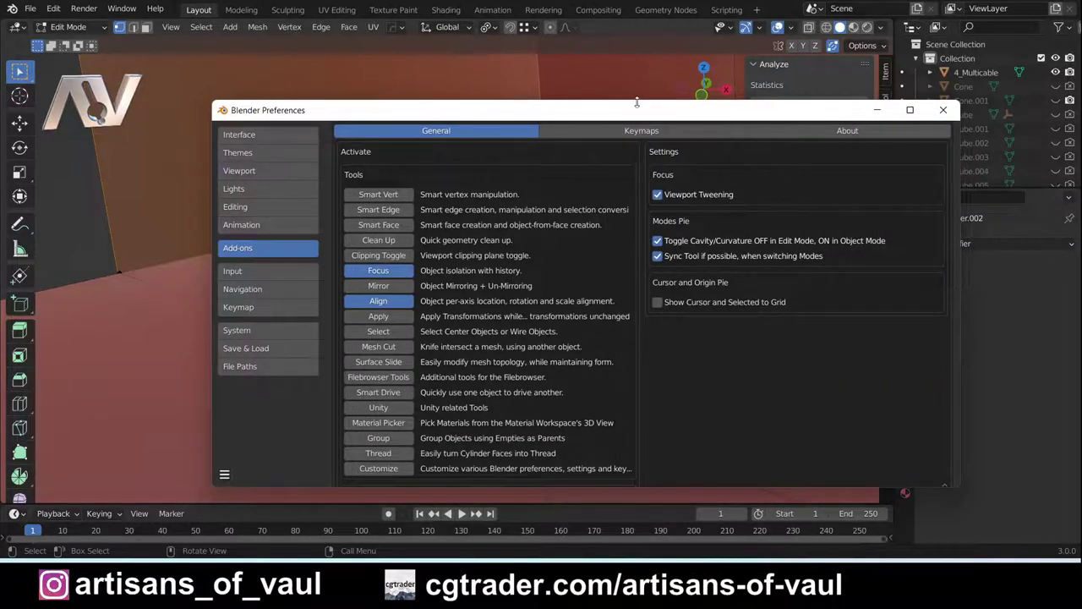
{"action": "left_click_drag", "start_coordinate": [623, 120], "coordinate": [556, 127]}
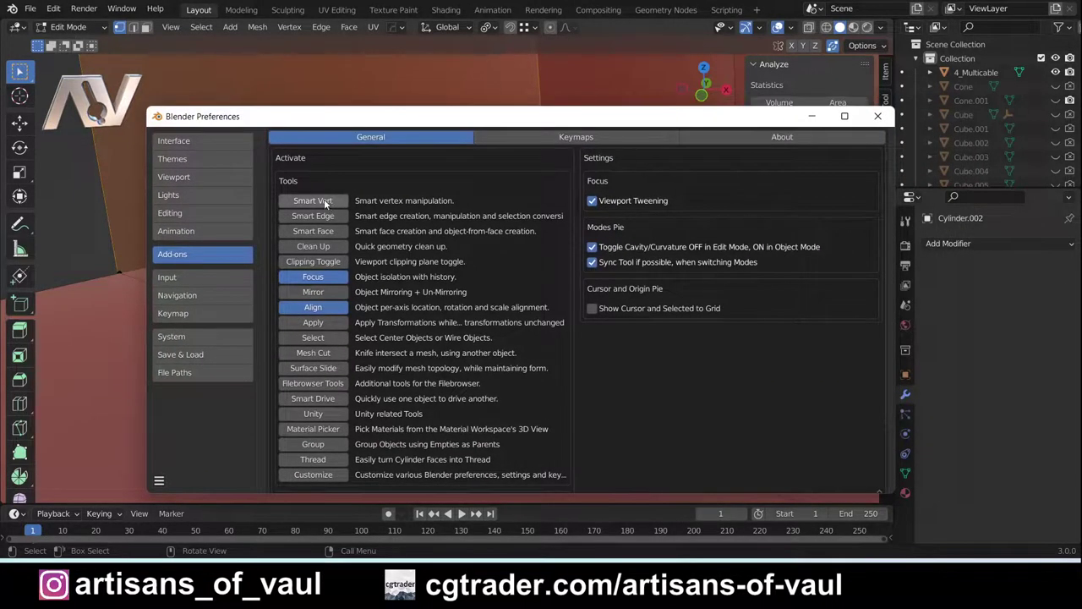
{"action": "left_click", "coordinate": [321, 248]}
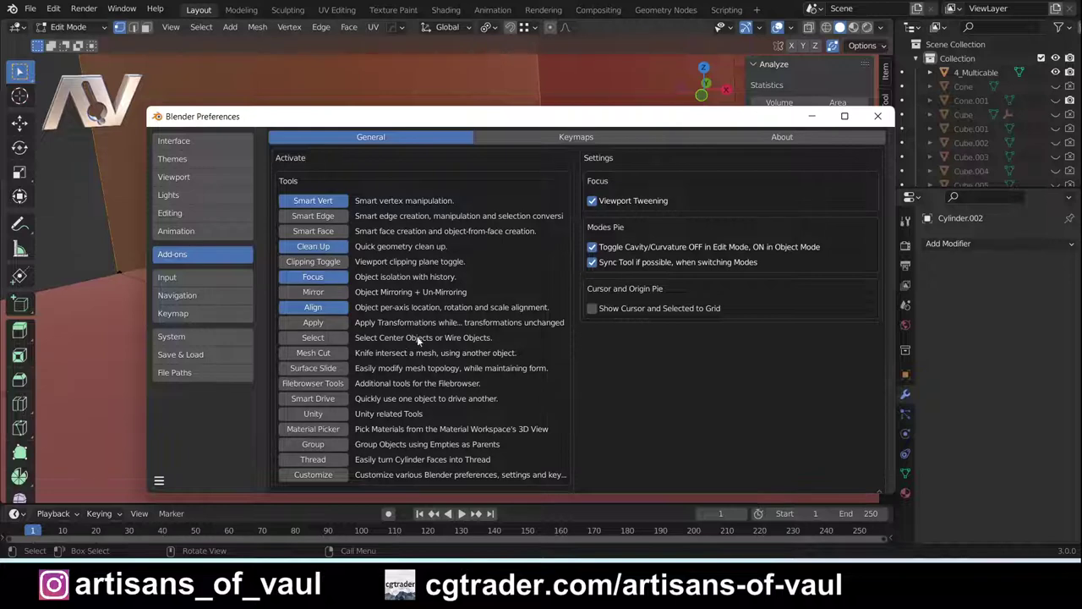
{"action": "scroll", "coordinate": [394, 339], "scroll_direction": "down", "scroll_amount": 5}
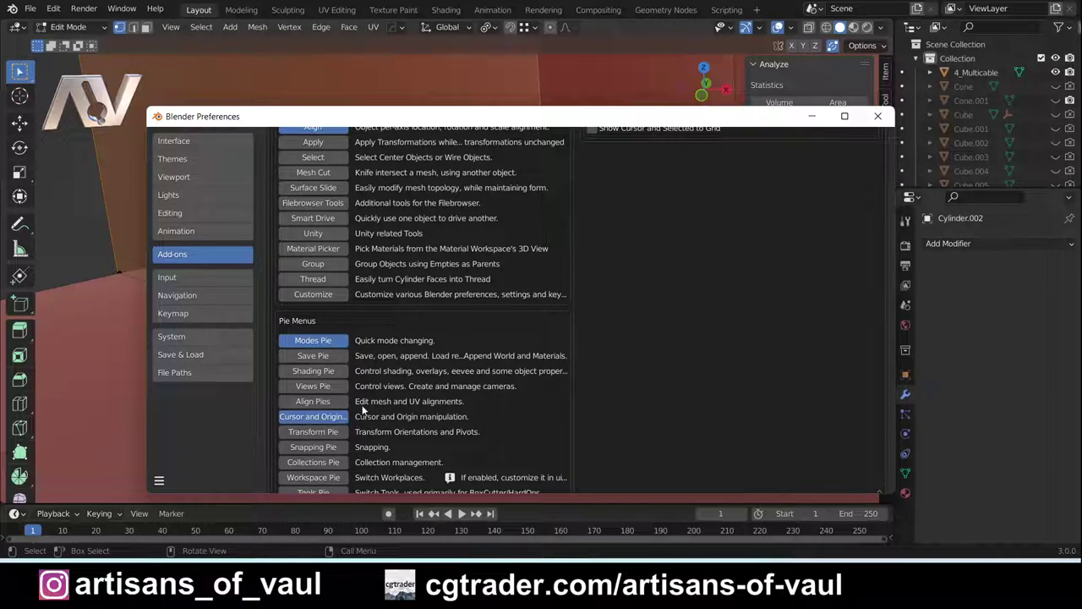
Turn off MACHIN3tools' option toggling Cavity/Curvature off in Edit Mode and on in Object Mode, save the preferences and close their window.
{"action": "scroll", "coordinate": [383, 345], "scroll_direction": "up", "scroll_amount": 6}
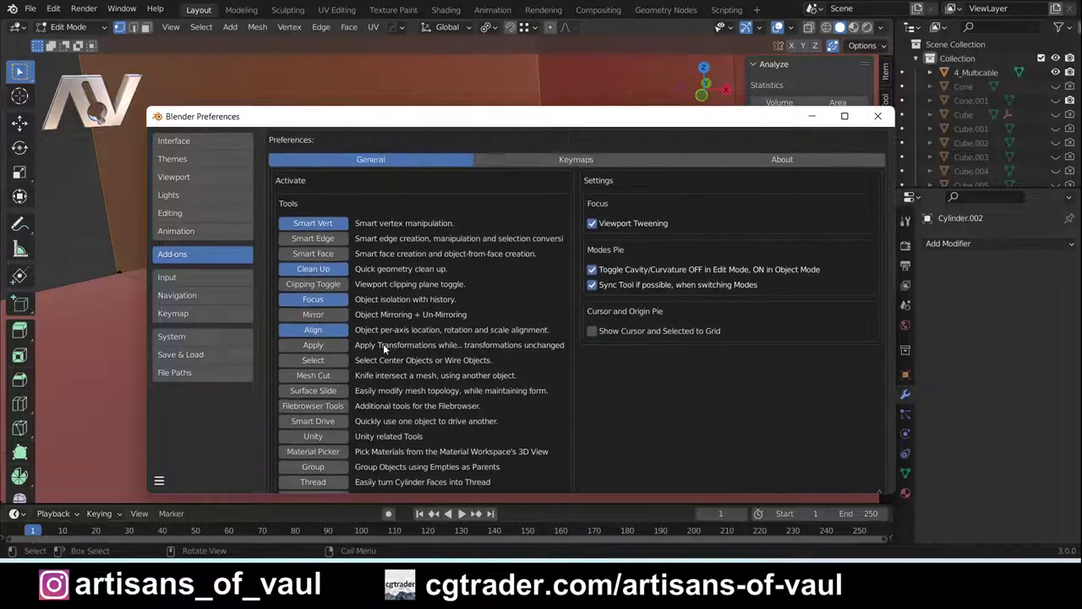
{"action": "left_click", "coordinate": [596, 270]}
{"action": "scroll", "coordinate": [451, 345], "scroll_direction": "down", "scroll_amount": 3}
{"action": "left_click", "coordinate": [158, 481]}
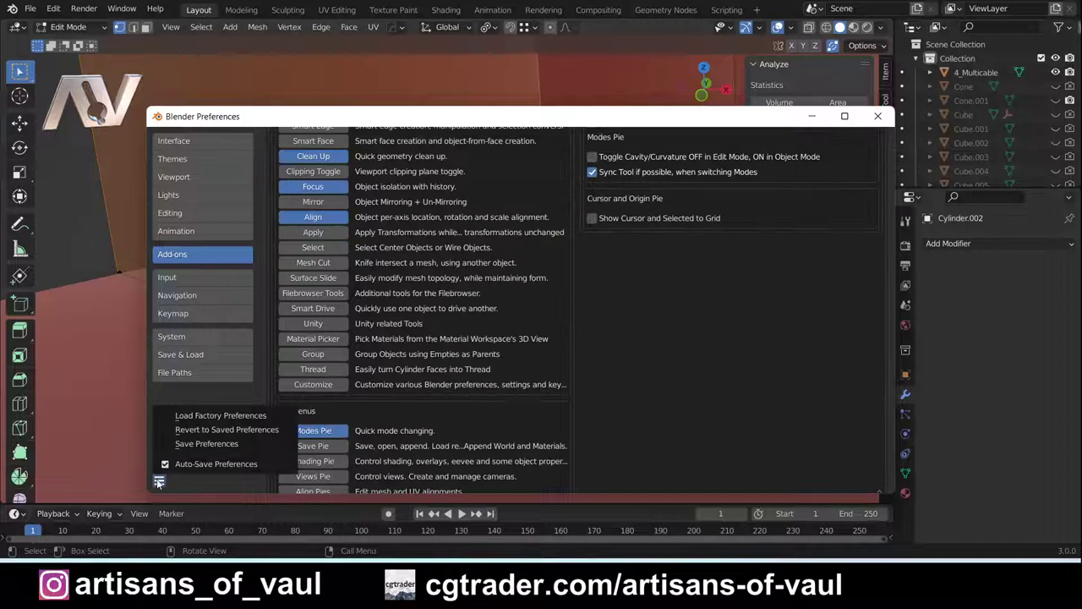
{"action": "left_click", "coordinate": [186, 445]}
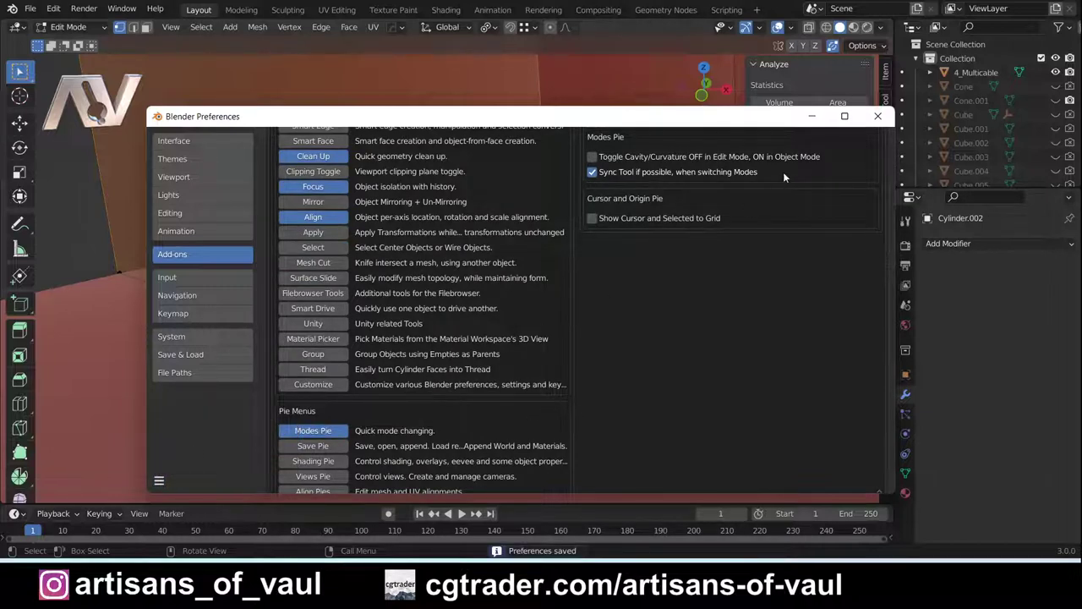
{"action": "left_click", "coordinate": [878, 116]}
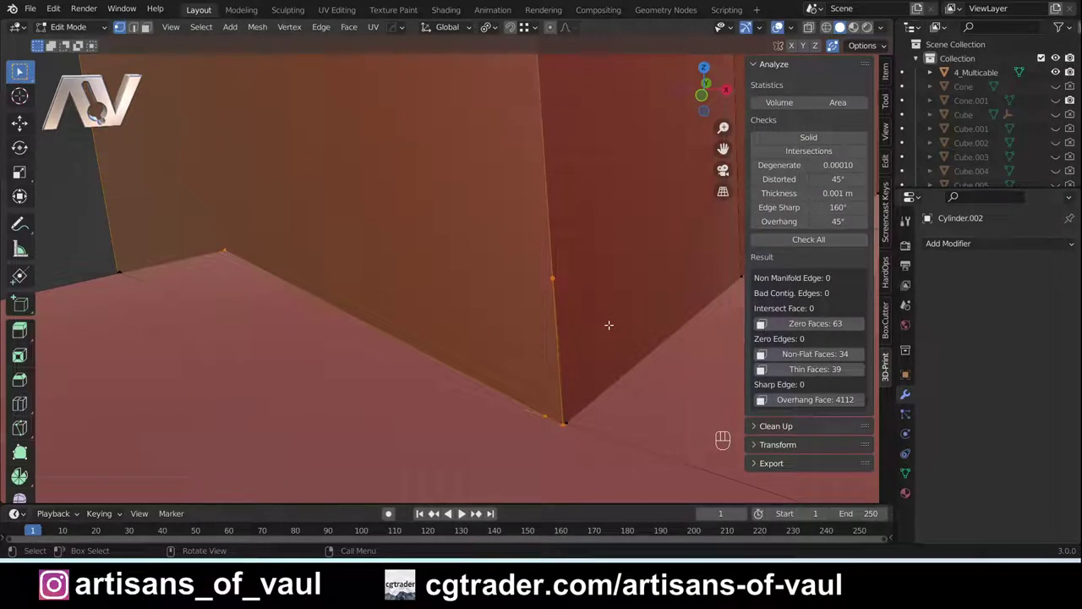
Try the Modes pie by switching between vertex, face and object modes, and return to vertex editing.
{"action": "key", "text": "Tab"}
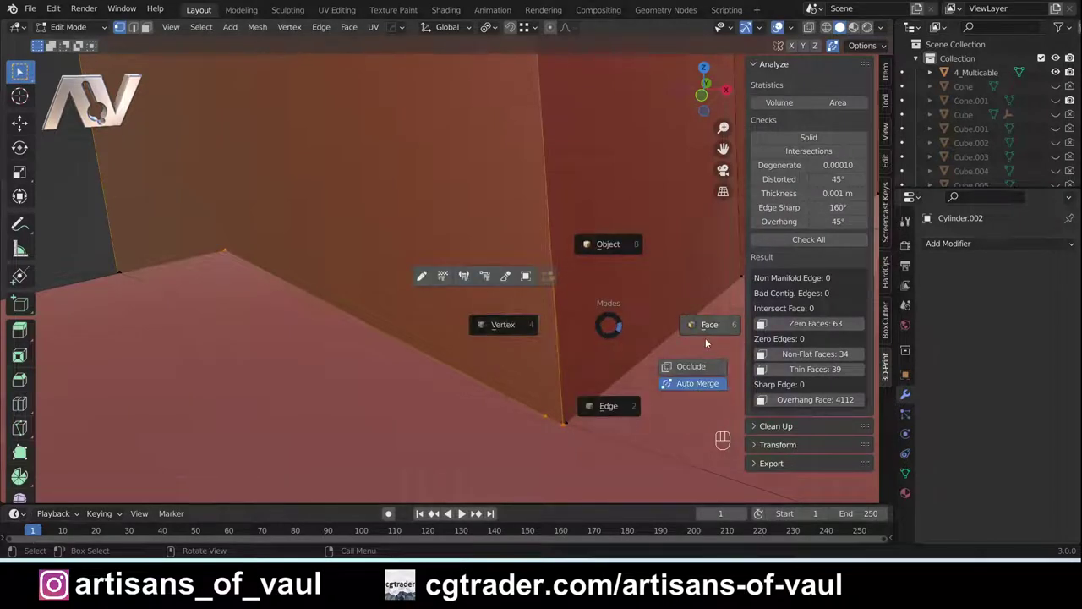
{"action": "left_click", "coordinate": [497, 321]}
{"action": "key", "text": "Tab"}
{"action": "left_click", "coordinate": [442, 297]}
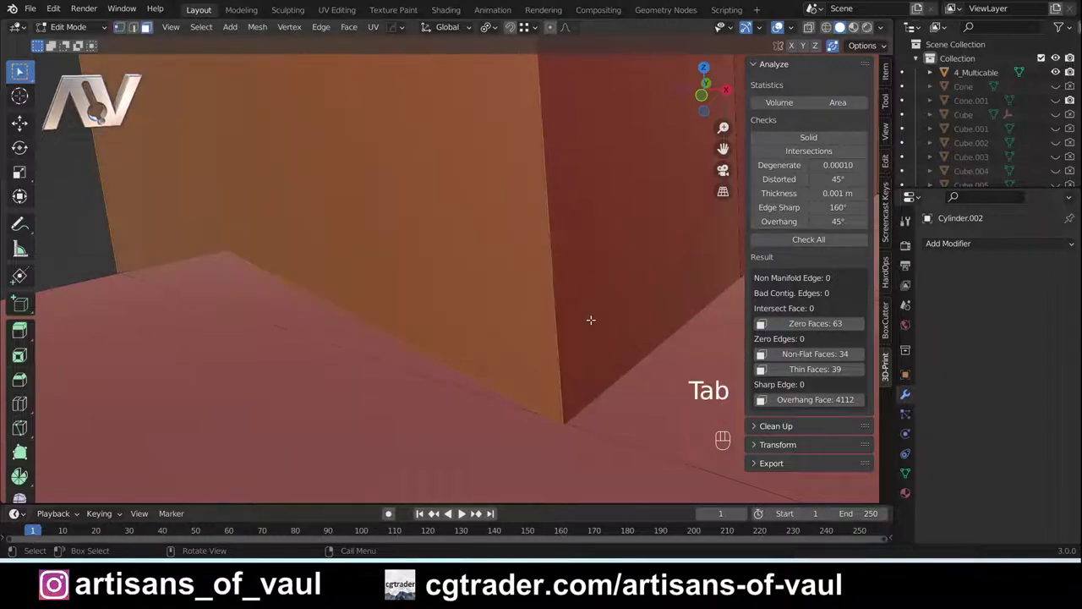
{"action": "key", "text": "Tab"}
{"action": "left_click", "coordinate": [476, 439]}
{"action": "key", "text": "Tab"}
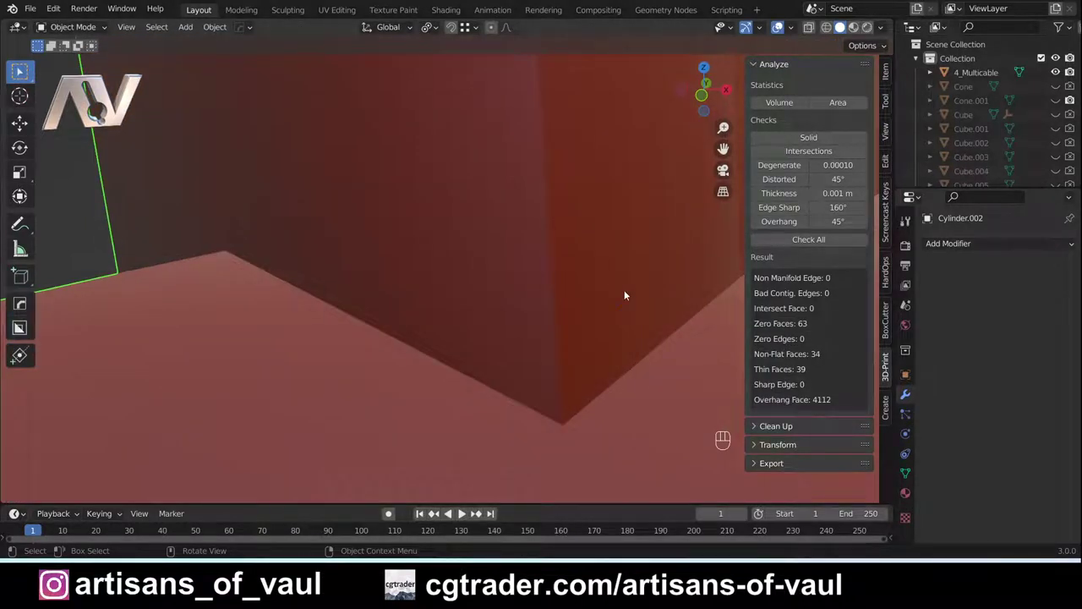
{"action": "key", "text": "Tab"}
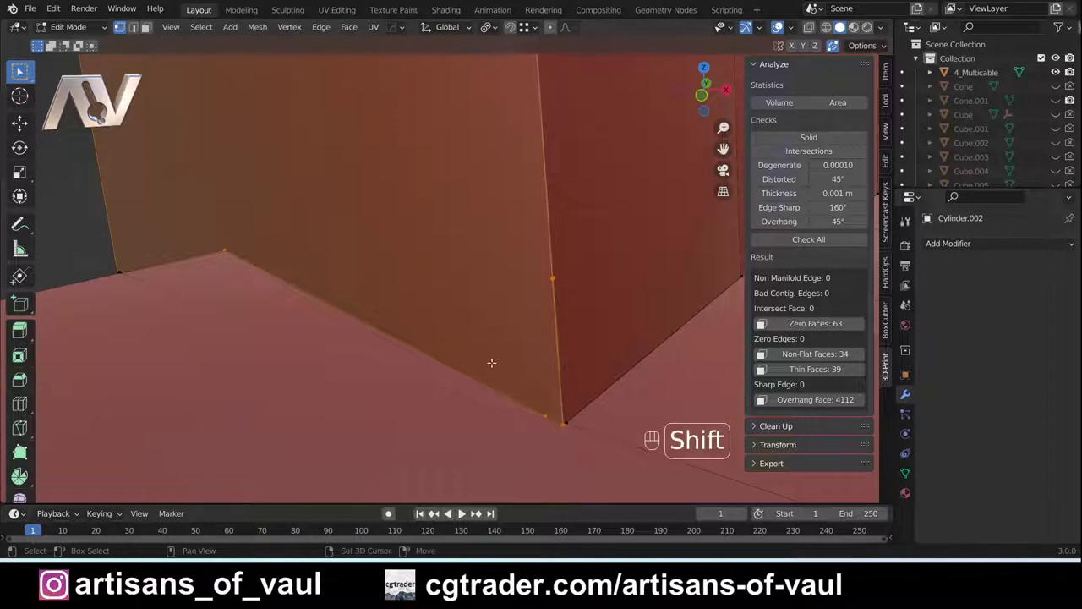
Select the stray vertices beside the non-flat face's lower corner and along its vertical edge, picking the corner vertex last.
{"action": "middle_click_drag", "start_coordinate": [493, 363], "coordinate": [431, 341], "text": "shift"}
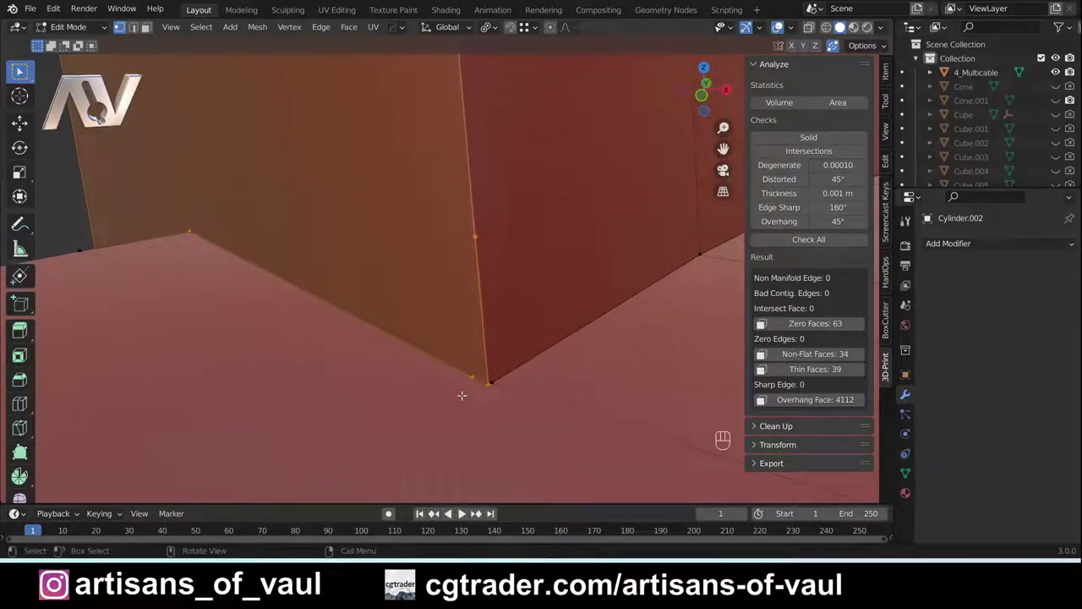
{"action": "scroll", "coordinate": [509, 388], "scroll_direction": "up", "scroll_amount": 2}
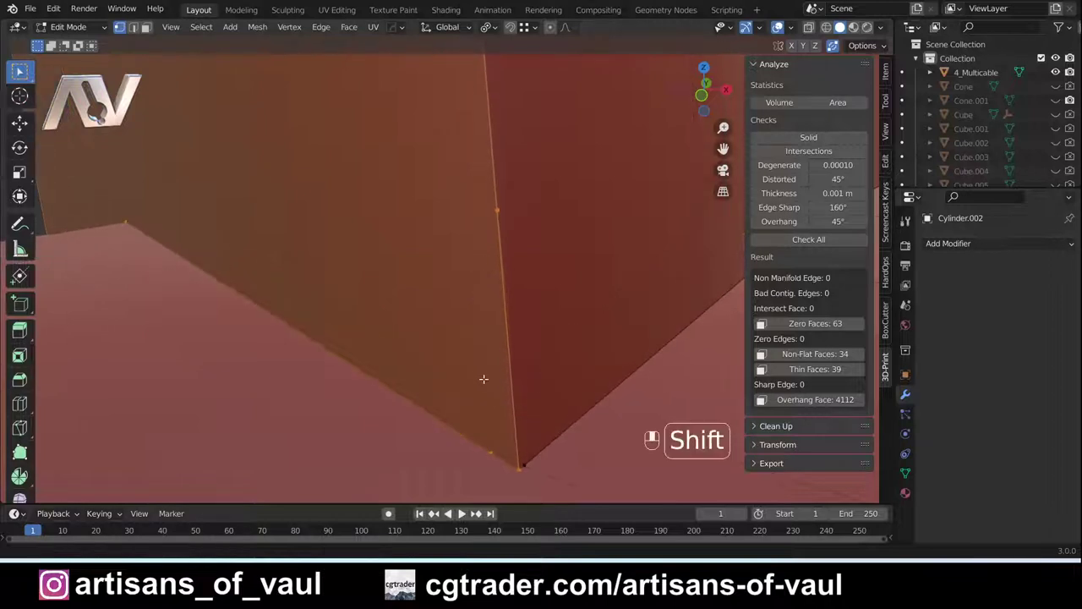
{"action": "middle_click_drag", "start_coordinate": [483, 380], "coordinate": [456, 354], "text": "shift"}
{"action": "left_click", "coordinate": [461, 420]}
{"action": "left_click", "coordinate": [466, 172], "text": "shift"}
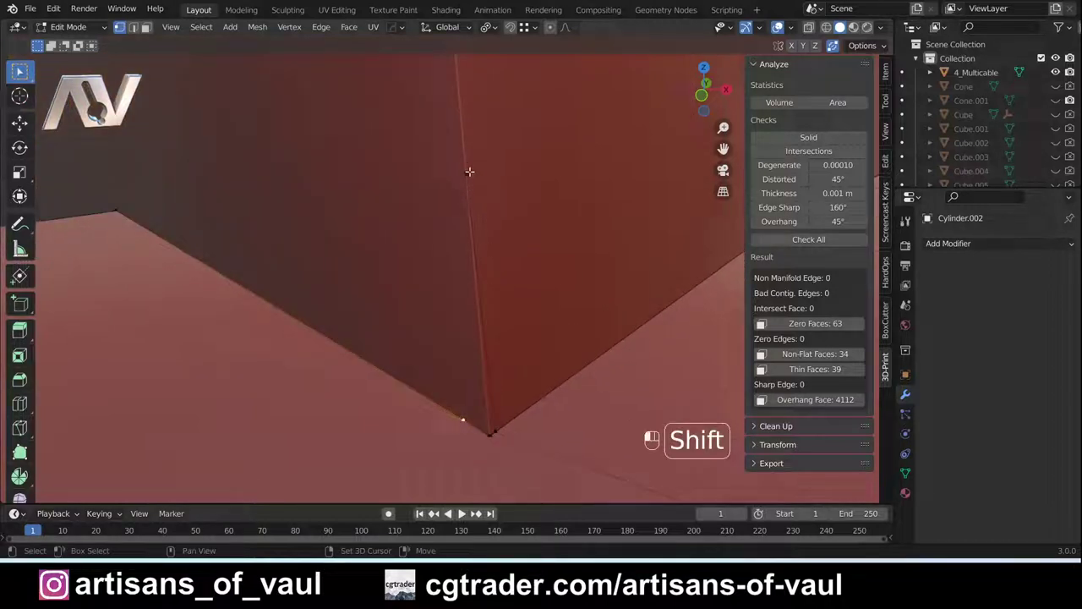
{"action": "left_click", "coordinate": [490, 434], "text": "shift"}
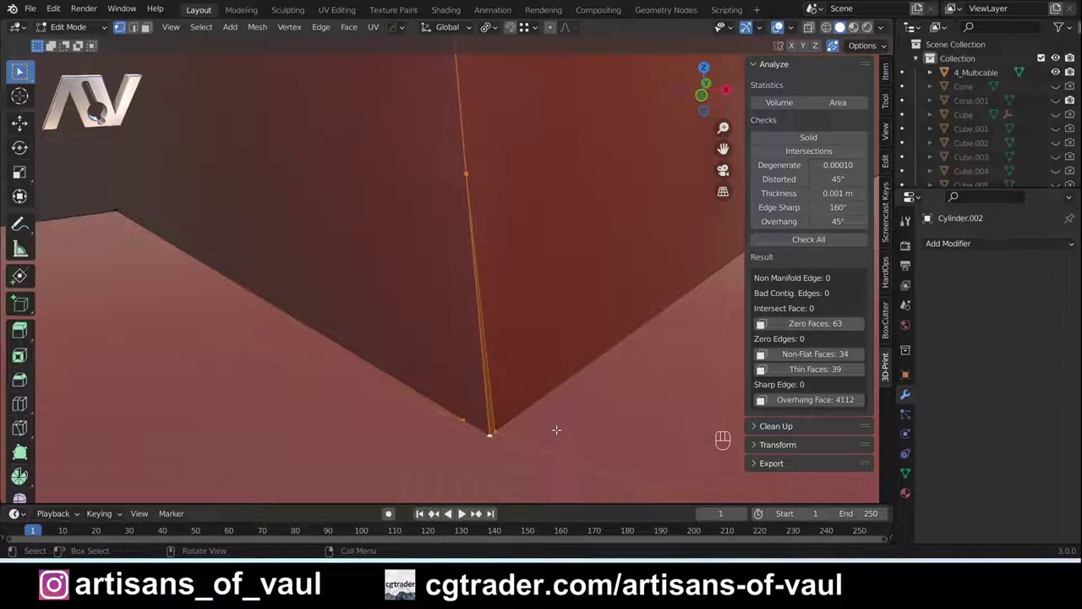
Try Smart Vert merges of the selection at the last vertex and of two corner vertices at their center, and undo both.
{"action": "key", "text": "1"}
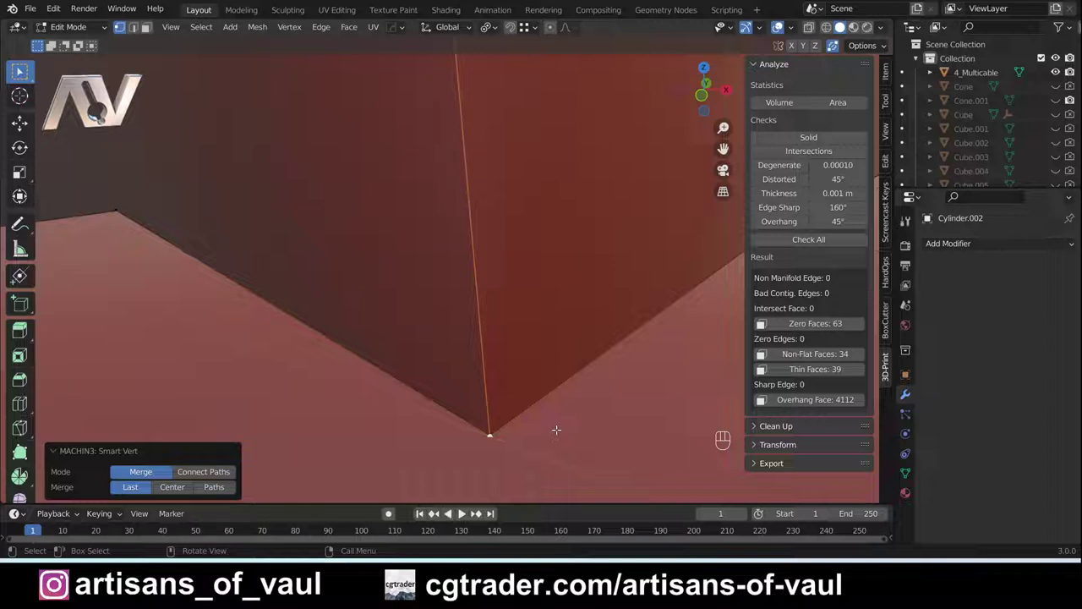
{"action": "middle_click_drag", "start_coordinate": [557, 430], "coordinate": [458, 395], "text": "shift"}
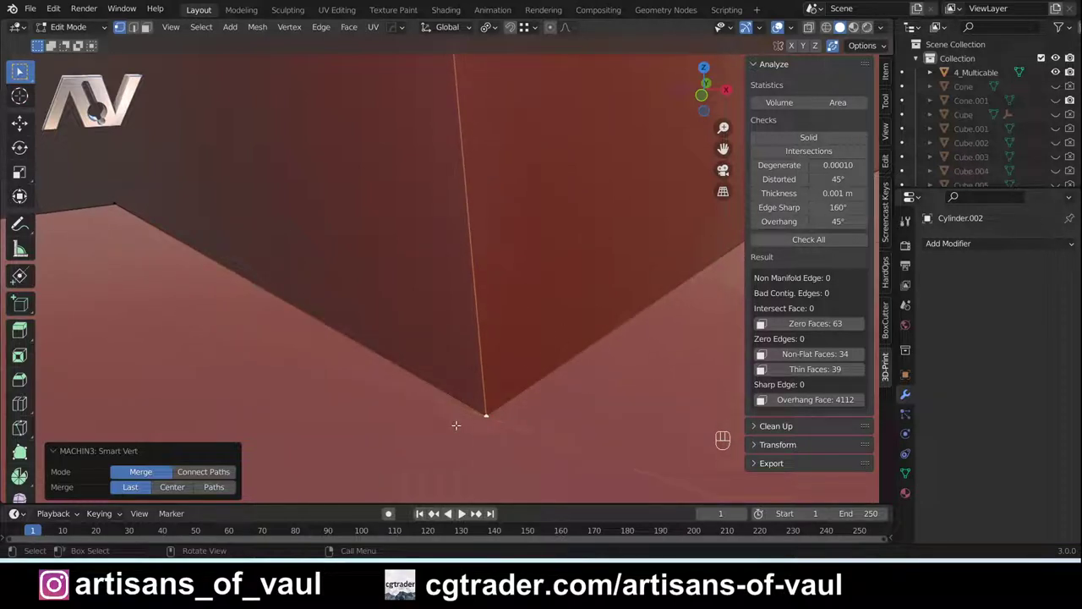
{"action": "scroll", "coordinate": [484, 417], "scroll_direction": "down", "scroll_amount": 3}
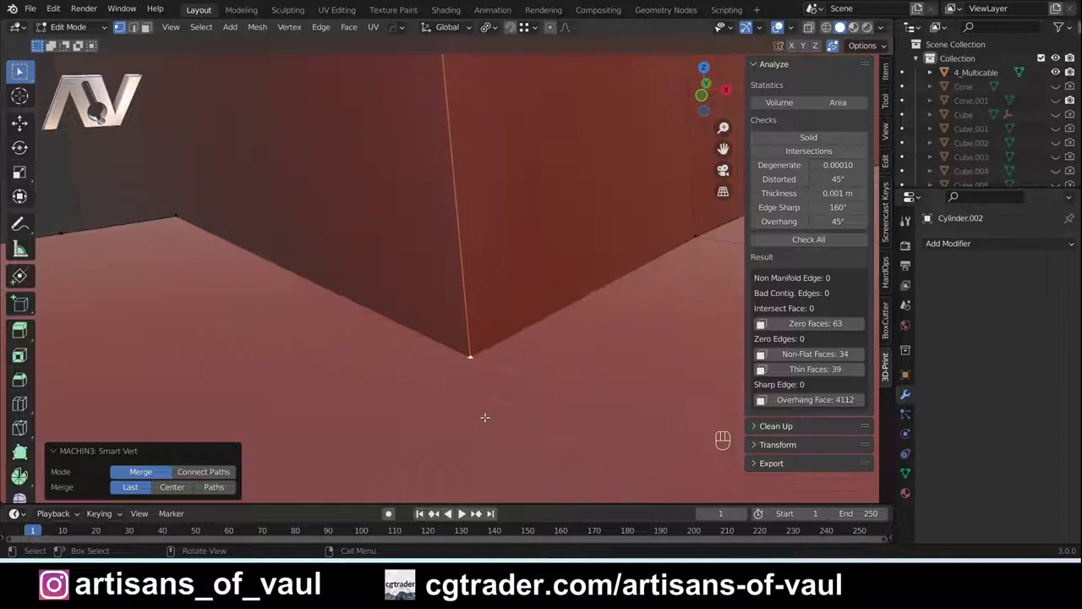
{"action": "scroll", "coordinate": [484, 407], "scroll_direction": "up", "scroll_amount": 4}
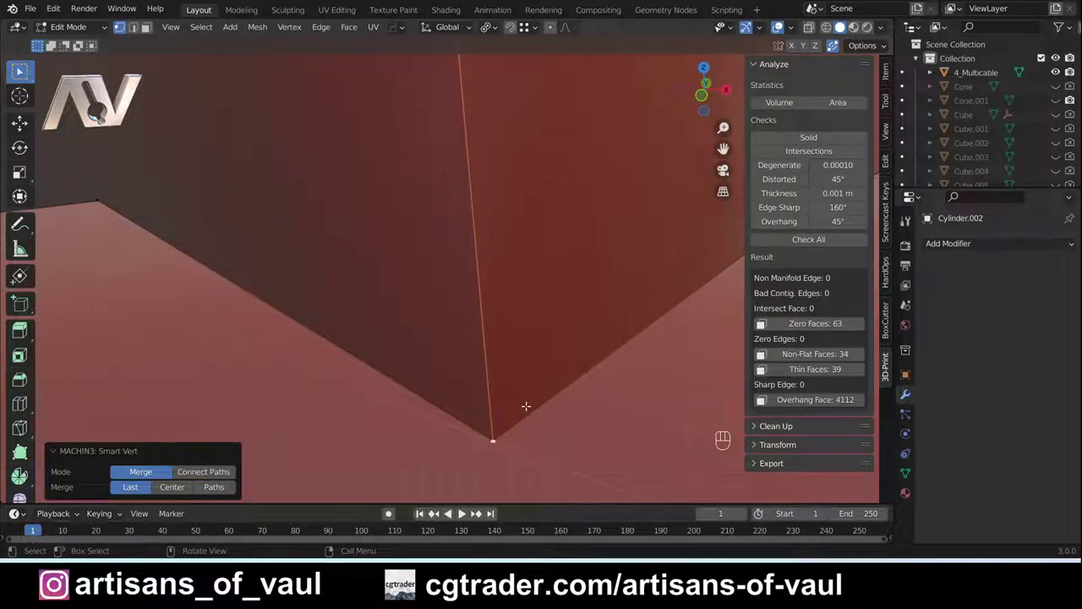
{"action": "key", "text": "ctrl+z"}
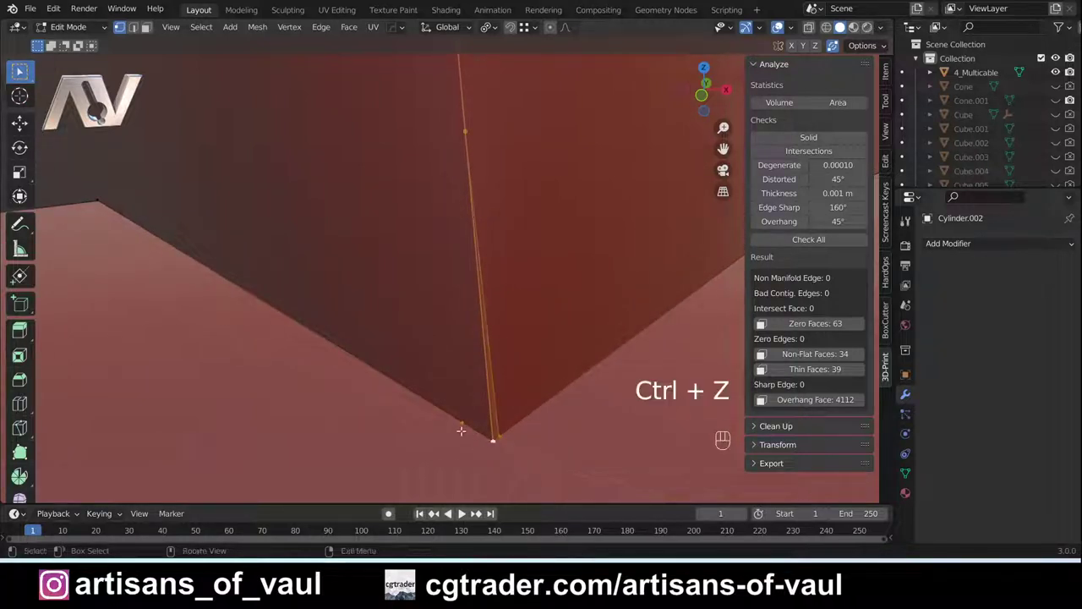
{"action": "left_click", "coordinate": [459, 421]}
{"action": "left_click", "coordinate": [493, 440], "text": "shift"}
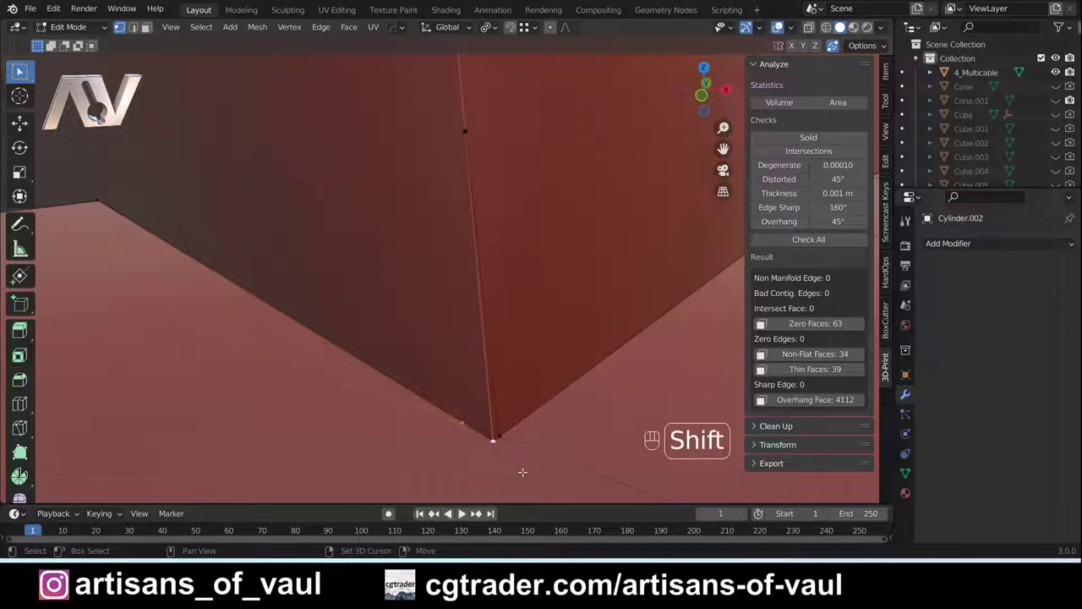
{"action": "key", "text": "shift+1"}
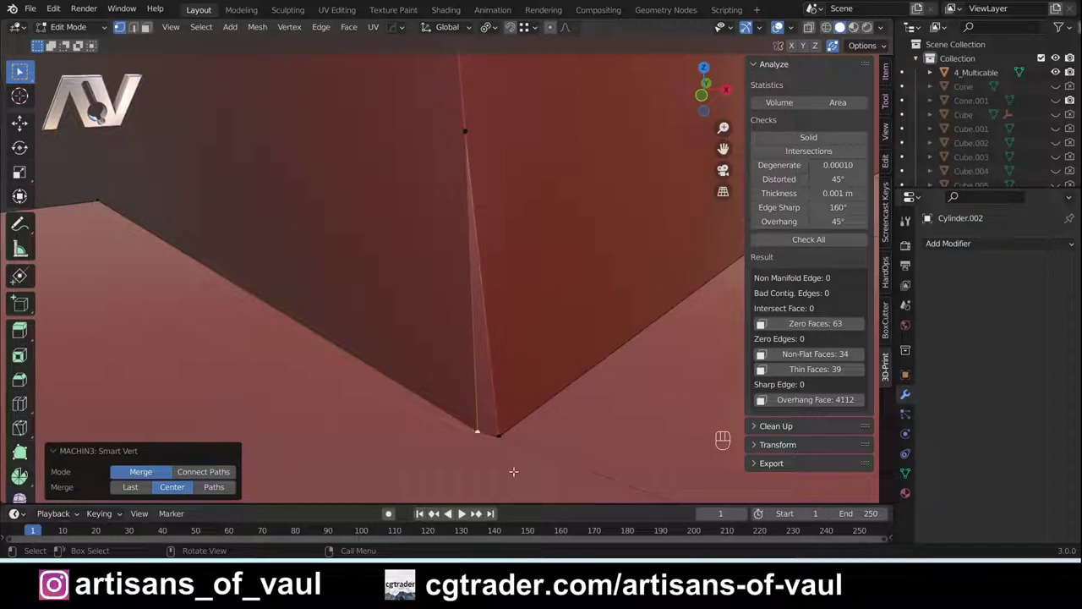
{"action": "key", "text": "ctrl+z"}
{"action": "key", "text": "ctrl+z"}
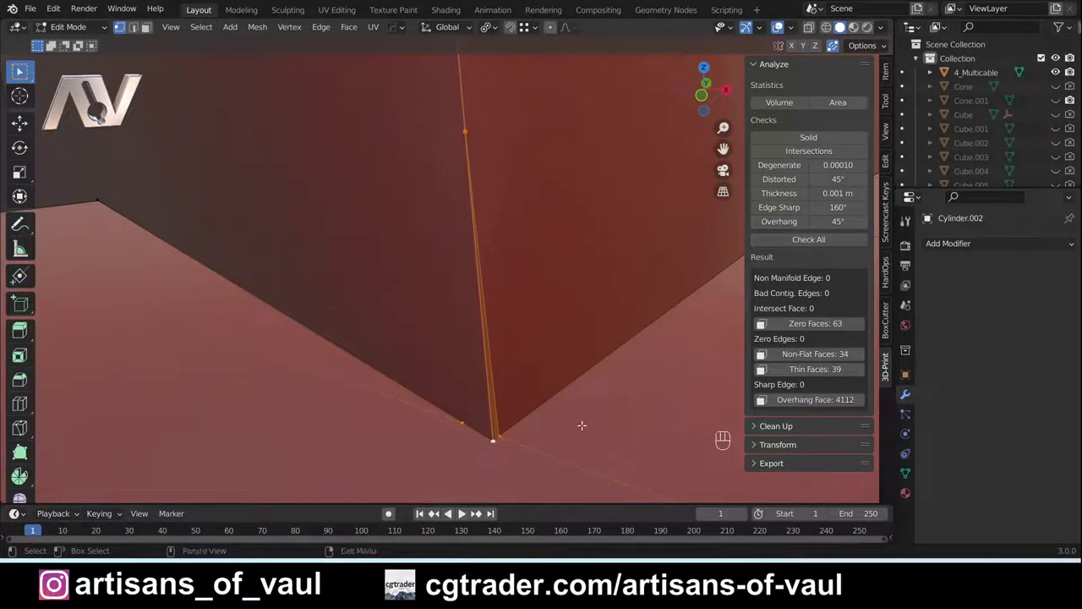
Merge the selected vertices into the last-picked corner vertex with Smart Vert and run all 3D-print checks again.
{"action": "key", "text": "1"}
{"action": "middle_click_drag", "start_coordinate": [580, 425], "coordinate": [555, 356]}
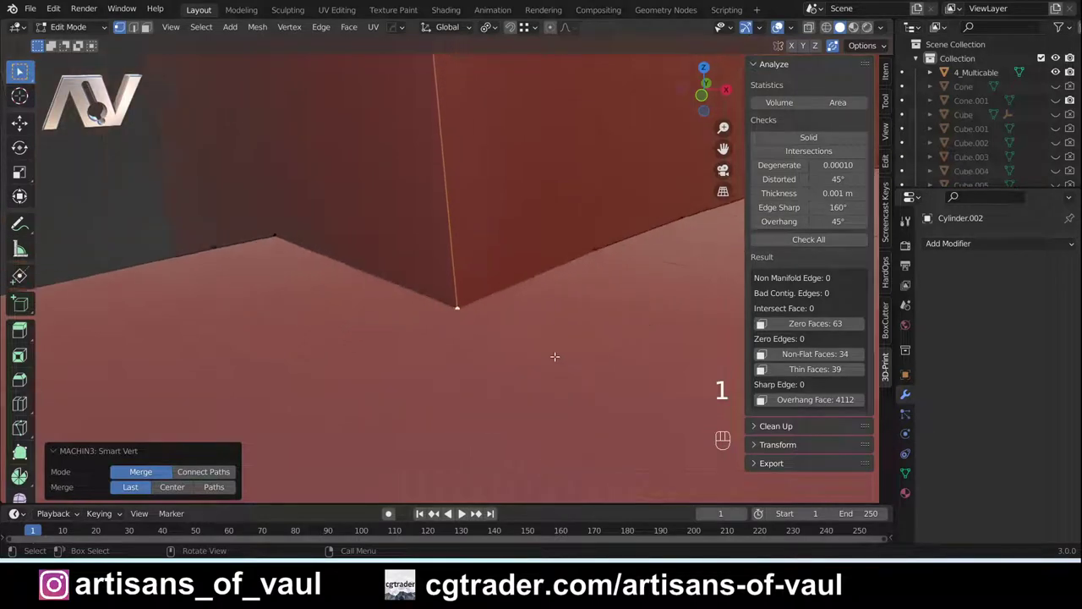
{"action": "middle_click_drag", "start_coordinate": [317, 266], "coordinate": [343, 378], "text": "shift"}
{"action": "middle_click_drag", "start_coordinate": [312, 393], "coordinate": [461, 192]}
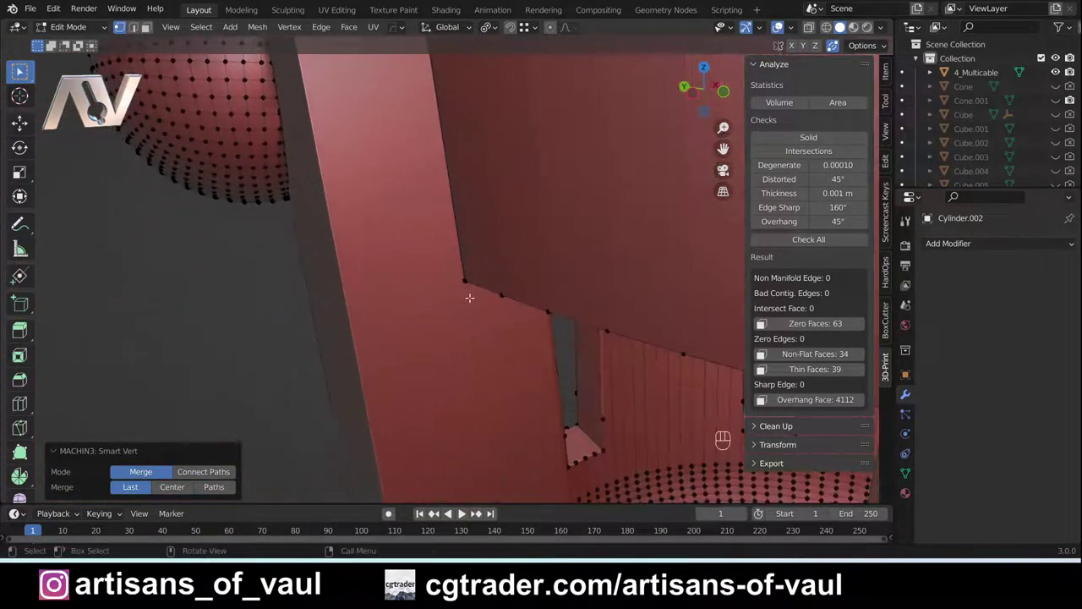
{"action": "middle_click_drag", "start_coordinate": [469, 297], "coordinate": [477, 237]}
{"action": "scroll", "coordinate": [521, 348], "scroll_direction": "up", "scroll_amount": 8}
{"action": "middle_click_drag", "start_coordinate": [639, 409], "coordinate": [536, 367], "text": "shift"}
{"action": "scroll", "coordinate": [432, 339], "scroll_direction": "down", "scroll_amount": 8}
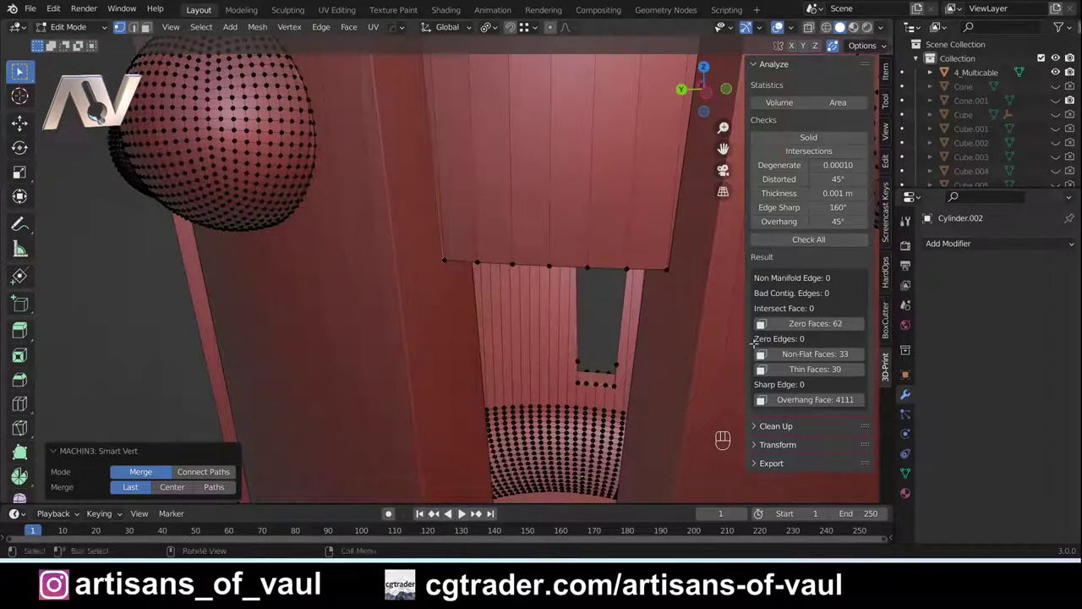
Select the remaining non-flat faces, frame the highlighted one where a spike meets the crown's ring, and switch to vertex selection.
{"action": "scroll", "coordinate": [393, 283], "scroll_direction": "down", "scroll_amount": 4}
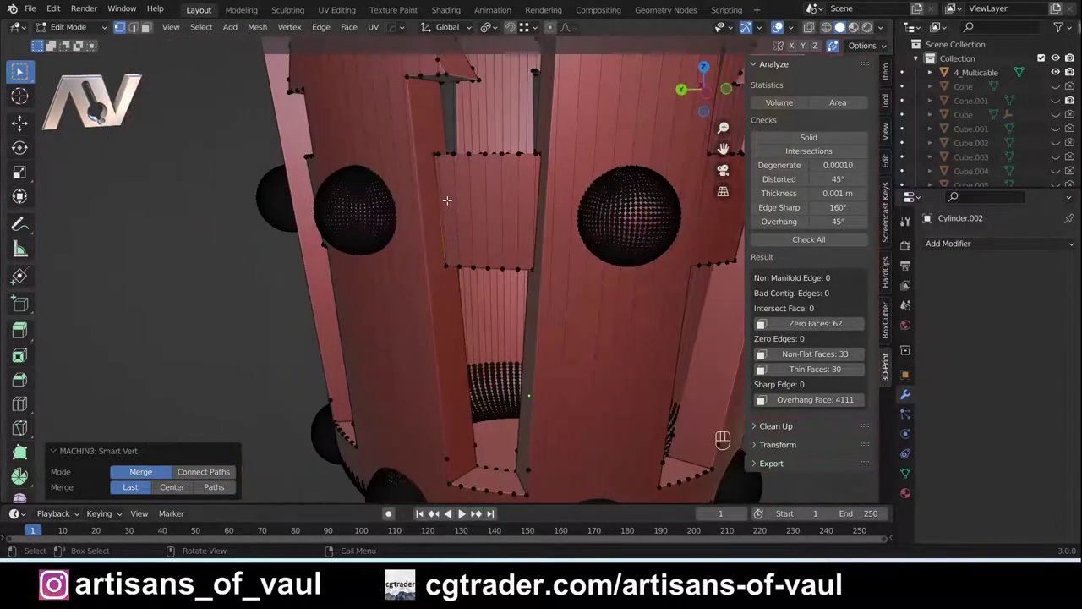
{"action": "middle_click_drag", "start_coordinate": [447, 201], "coordinate": [526, 349], "text": "shift"}
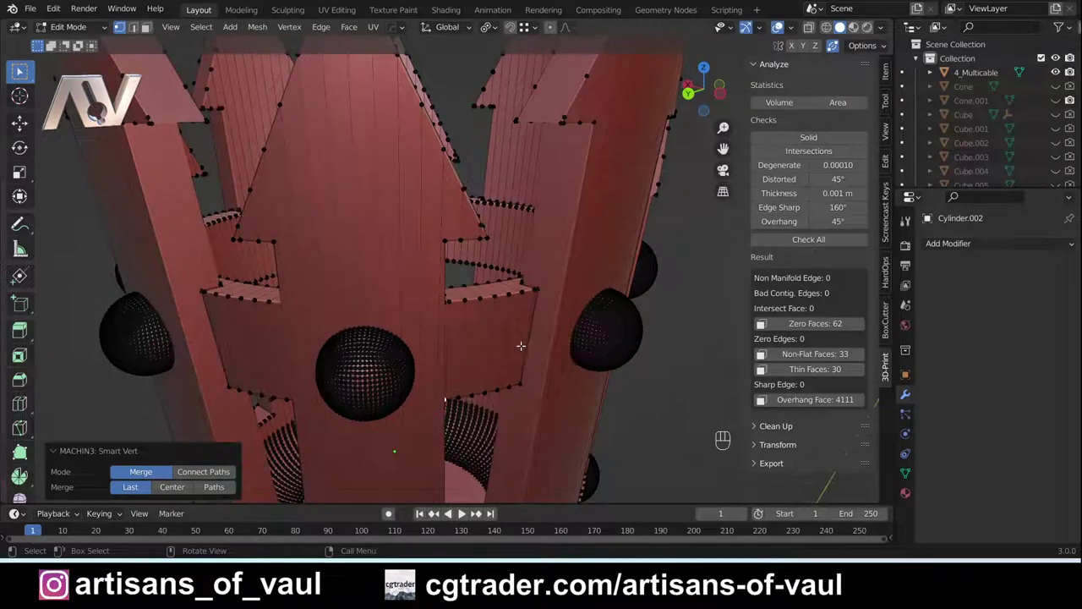
{"action": "scroll", "coordinate": [453, 319], "scroll_direction": "up", "scroll_amount": 6, "text": "shift"}
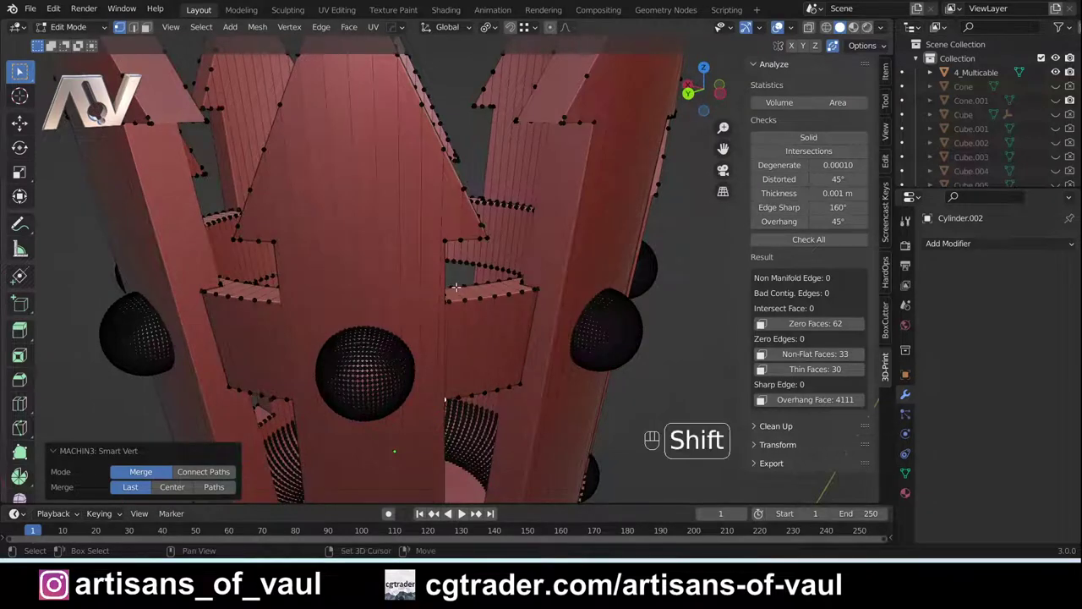
{"action": "middle_click_drag", "start_coordinate": [531, 296], "coordinate": [309, 517]}
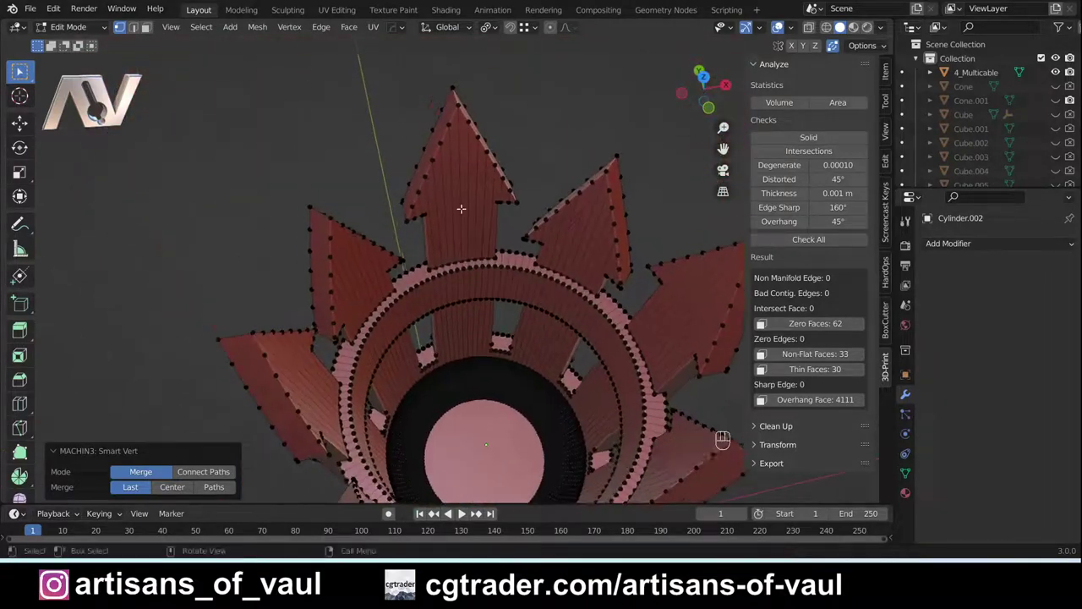
{"action": "left_click", "coordinate": [817, 355]}
{"action": "scroll", "coordinate": [558, 307], "scroll_direction": "up", "scroll_amount": 4}
{"action": "middle_click_drag", "start_coordinate": [398, 291], "coordinate": [382, 261]}
{"action": "scroll", "coordinate": [381, 260], "scroll_direction": "up", "scroll_amount": 3}
{"action": "middle_click_drag", "start_coordinate": [283, 241], "coordinate": [473, 295], "text": "shift"}
{"action": "scroll", "coordinate": [399, 364], "scroll_direction": "up", "scroll_amount": 4}
{"action": "middle_click_drag", "start_coordinate": [399, 363], "coordinate": [439, 321]}
{"action": "key", "text": "Tab"}
{"action": "left_click", "coordinate": [342, 337]}
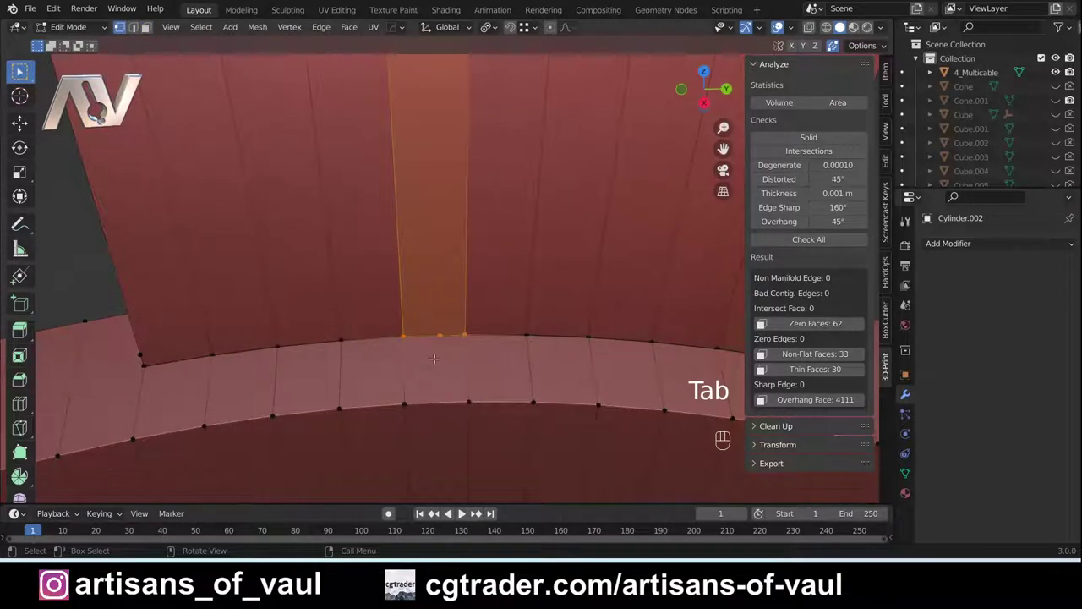
Select the stray vertex partway along the highlighted face's lower edge and frame it closely.
{"action": "scroll", "coordinate": [436, 359], "scroll_direction": "up", "scroll_amount": 2}
{"action": "scroll", "coordinate": [437, 359], "scroll_direction": "down", "scroll_amount": 1}
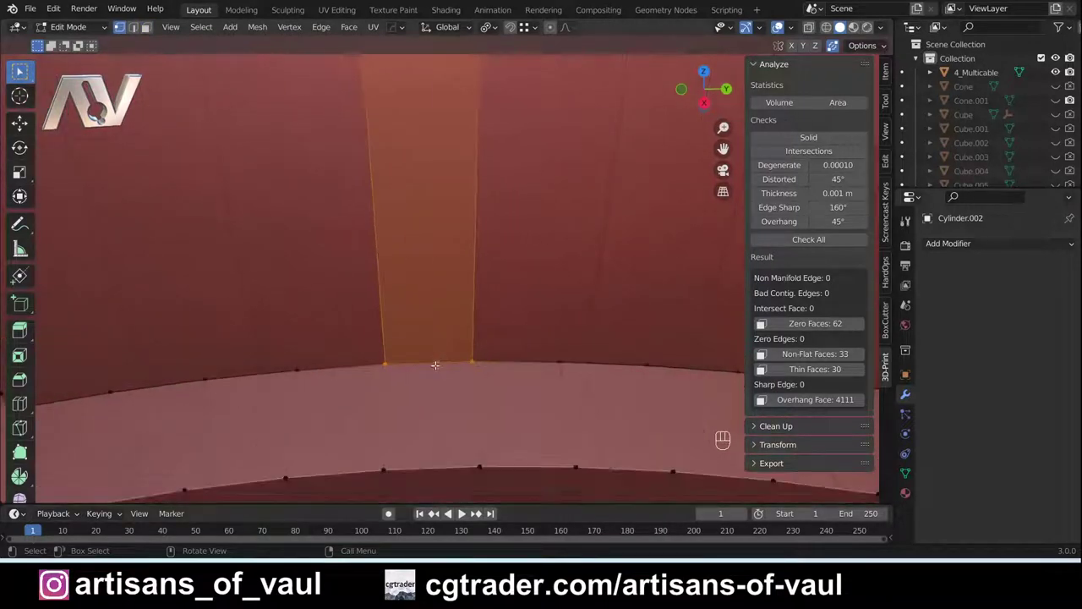
{"action": "left_click", "coordinate": [437, 357]}
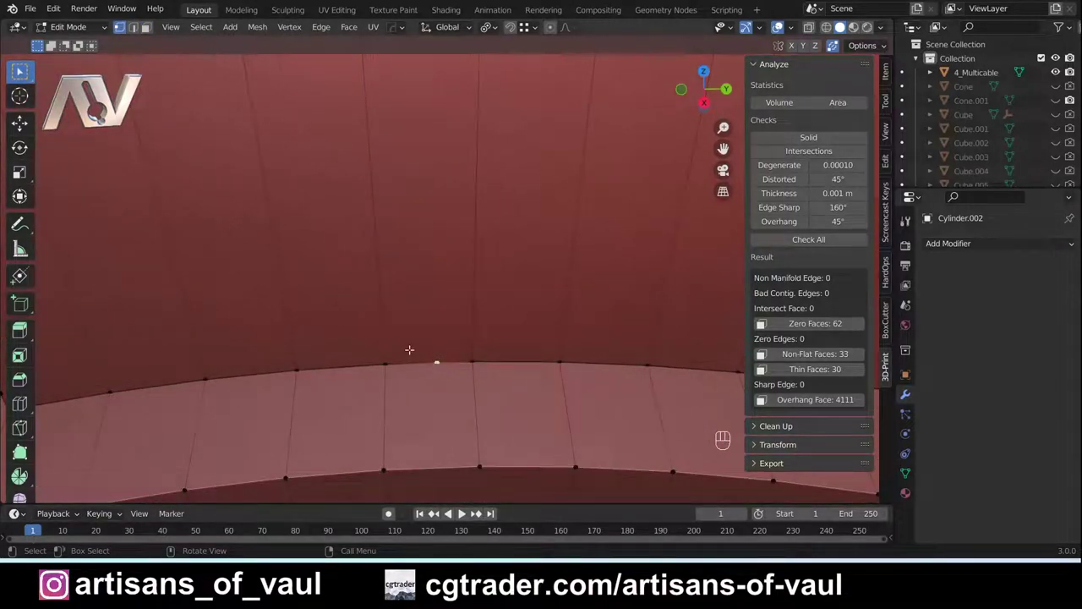
{"action": "scroll", "coordinate": [451, 369], "scroll_direction": "up", "scroll_amount": 2}
{"action": "middle_click_drag", "start_coordinate": [448, 384], "coordinate": [464, 285], "text": "shift"}
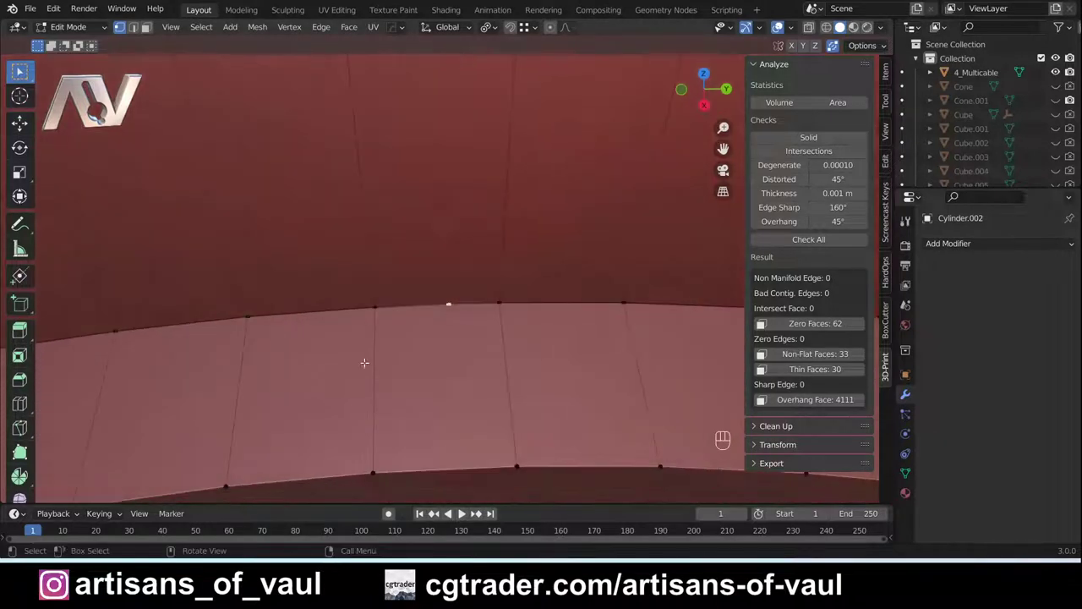
{"action": "middle_click_drag", "start_coordinate": [393, 335], "coordinate": [408, 313]}
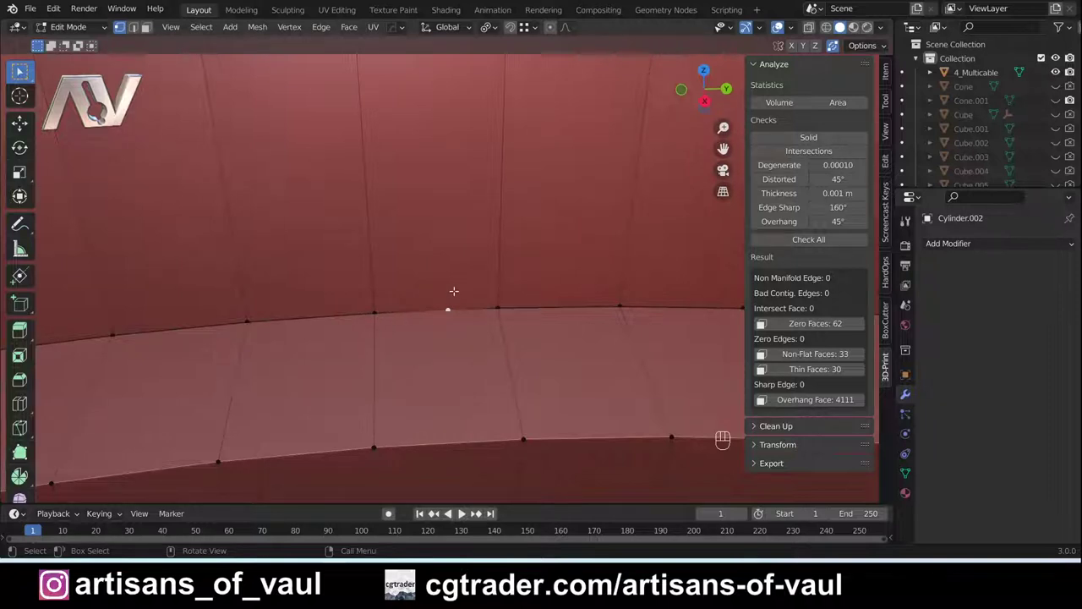
{"action": "middle_click_drag", "start_coordinate": [449, 297], "coordinate": [489, 356]}
{"action": "key", "text": "g"}
{"action": "key", "text": "g"}
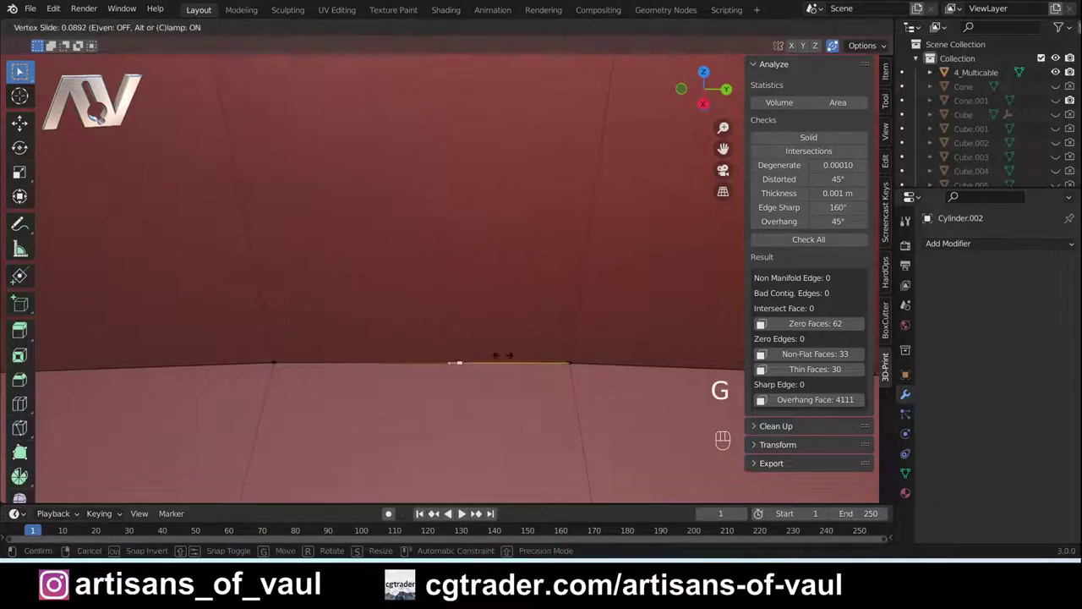
{"action": "right_click", "coordinate": [658, 361]}
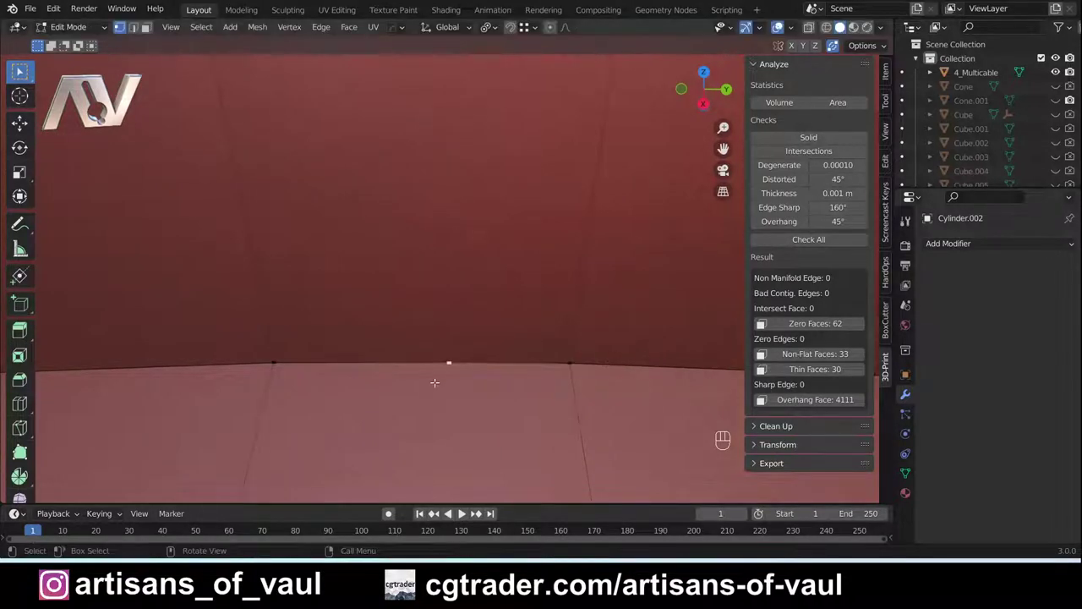
Add the corner vertex to the selection, select all non-flat faces, and examine where they lie around the crown.
{"action": "left_click", "coordinate": [566, 364], "text": "shift"}
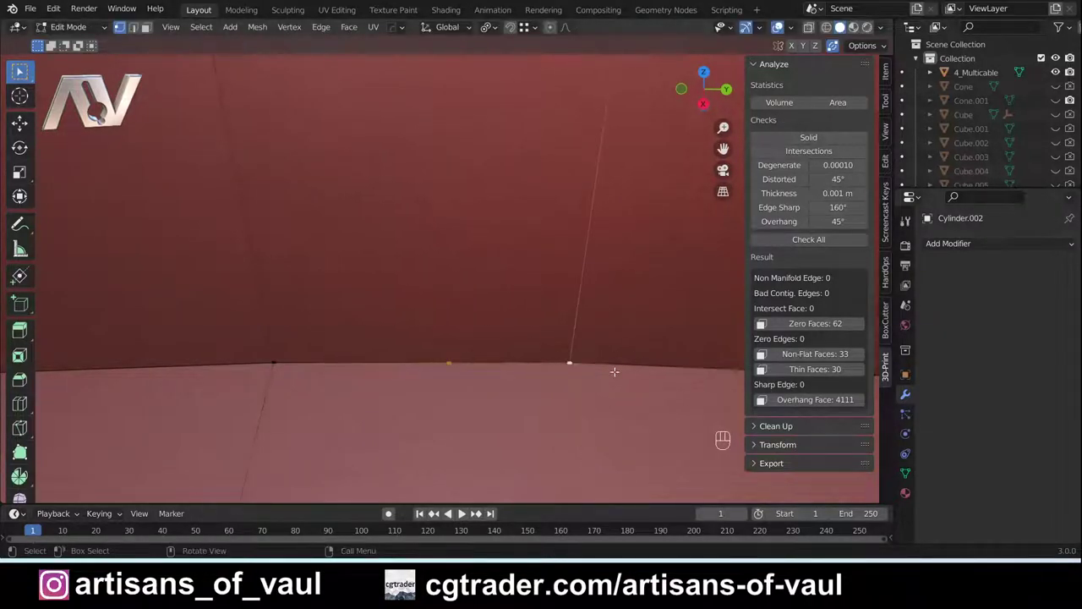
{"action": "scroll", "coordinate": [461, 393], "scroll_direction": "down", "scroll_amount": 6}
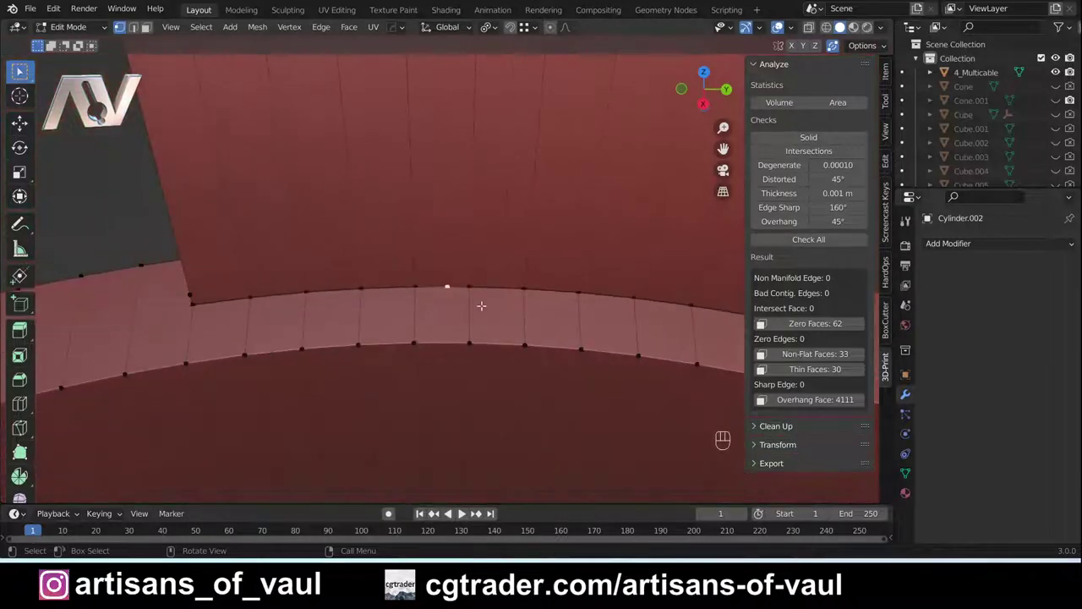
{"action": "left_click", "coordinate": [795, 354]}
{"action": "scroll", "coordinate": [508, 297], "scroll_direction": "down", "scroll_amount": 11}
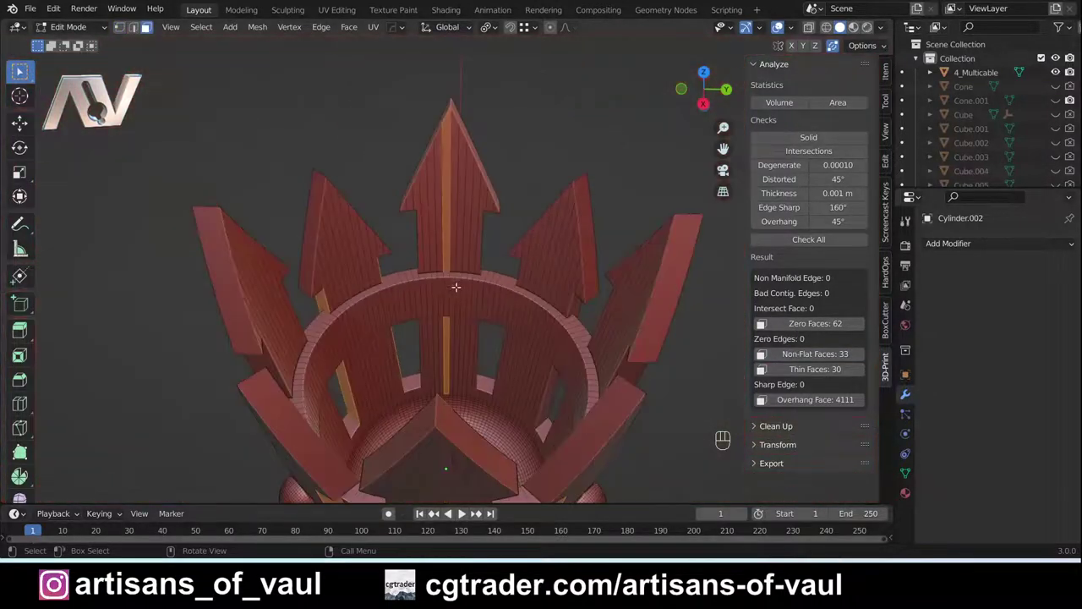
{"action": "middle_click_drag", "start_coordinate": [417, 295], "coordinate": [433, 238]}
{"action": "middle_click_drag", "start_coordinate": [442, 358], "coordinate": [83, 352]}
{"action": "middle_click_drag", "start_coordinate": [368, 199], "coordinate": [375, 315], "text": "shift"}
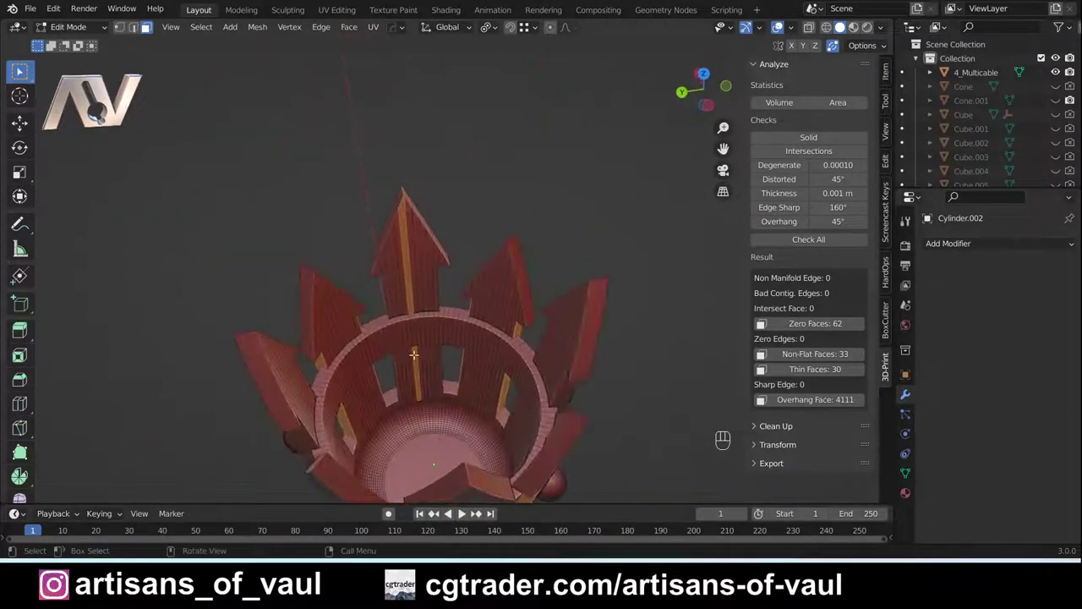
{"action": "scroll", "coordinate": [400, 332], "scroll_direction": "up", "scroll_amount": 2}
{"action": "middle_click_drag", "start_coordinate": [357, 380], "coordinate": [121, 366]}
{"action": "middle_click_drag", "start_coordinate": [203, 333], "coordinate": [287, 296], "text": "shift"}
{"action": "middle_click_drag", "start_coordinate": [288, 296], "coordinate": [397, 336], "text": "shift"}
{"action": "middle_click_drag", "start_coordinate": [527, 319], "coordinate": [446, 325], "text": "shift"}
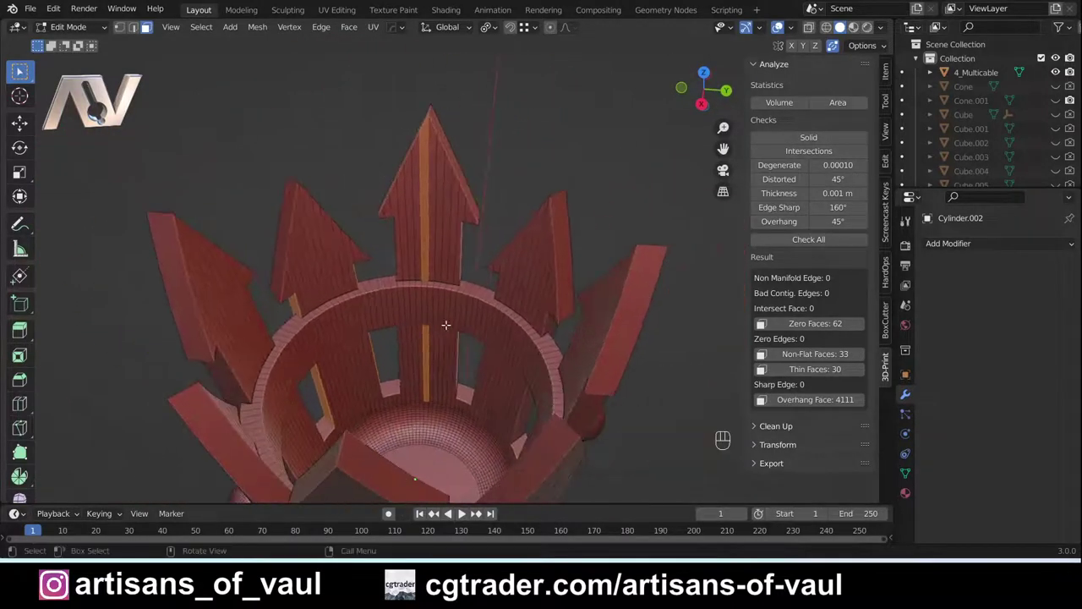
Select the long vertical edge bordering the highlighted strip on the front spike and subdivide it with one cut.
{"action": "scroll", "coordinate": [459, 268], "scroll_direction": "up", "scroll_amount": 4}
{"action": "middle_click_drag", "start_coordinate": [388, 250], "coordinate": [458, 338], "text": "shift"}
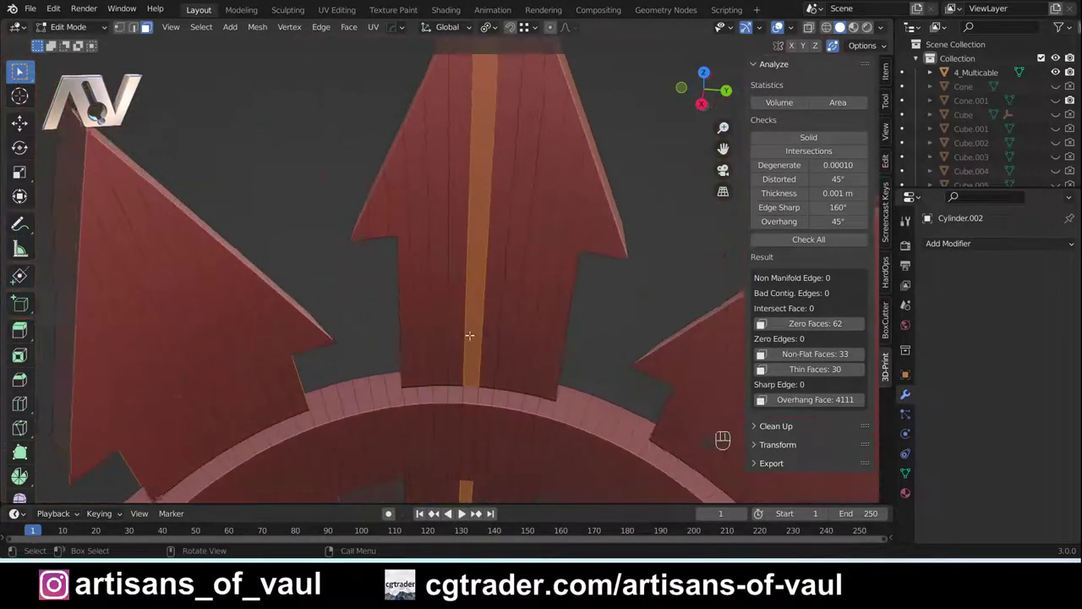
{"action": "scroll", "coordinate": [501, 315], "scroll_direction": "up", "scroll_amount": 3}
{"action": "key", "text": "Tab"}
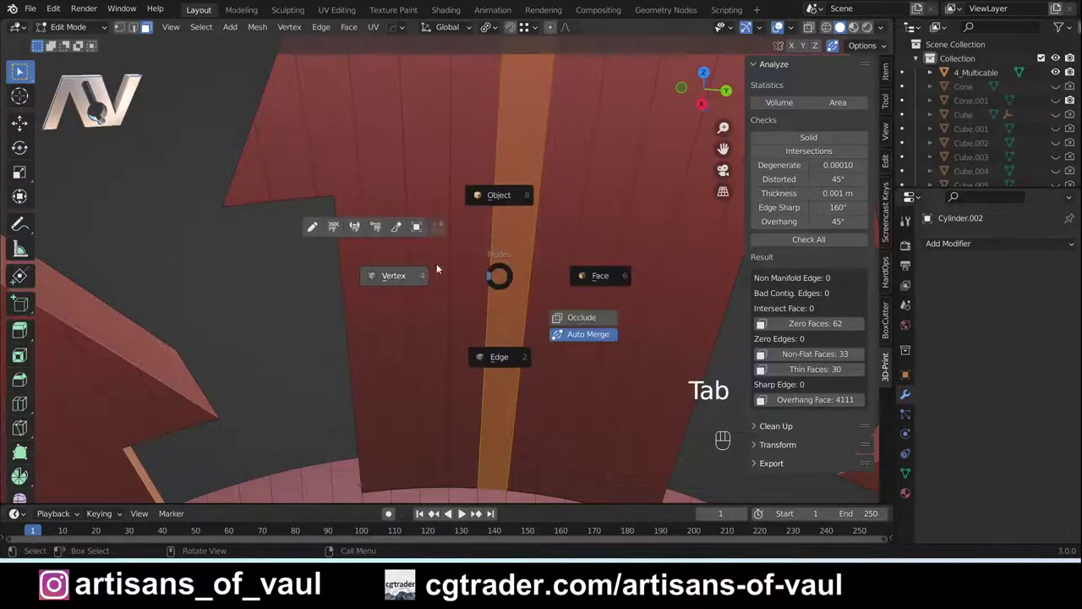
{"action": "left_click", "coordinate": [496, 273]}
{"action": "key", "text": "Tab"}
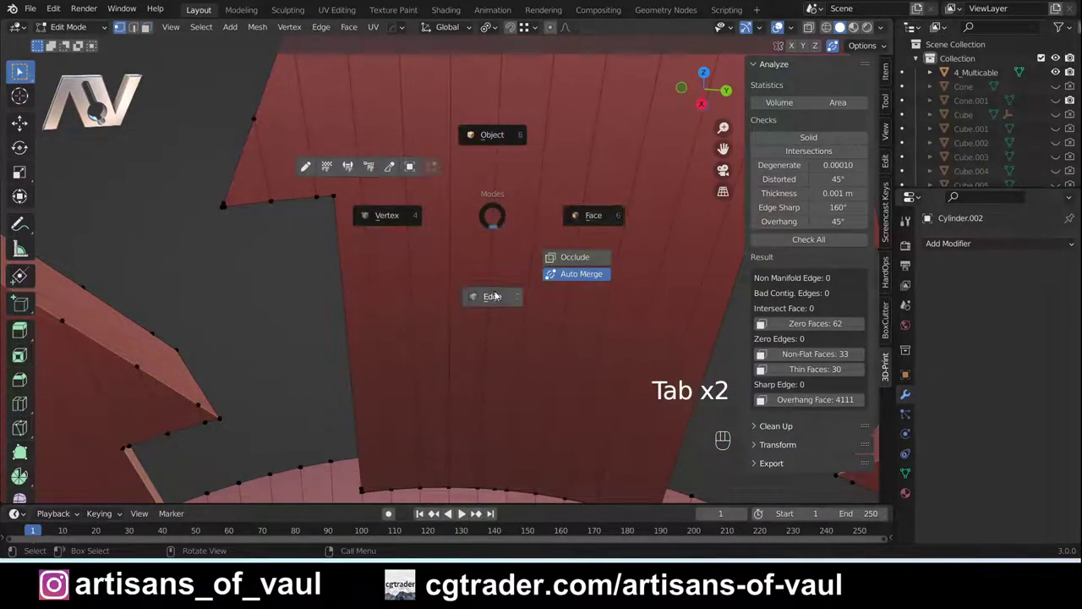
{"action": "left_click", "coordinate": [501, 216]}
{"action": "right_click", "coordinate": [492, 217]}
{"action": "left_click", "coordinate": [459, 147]}
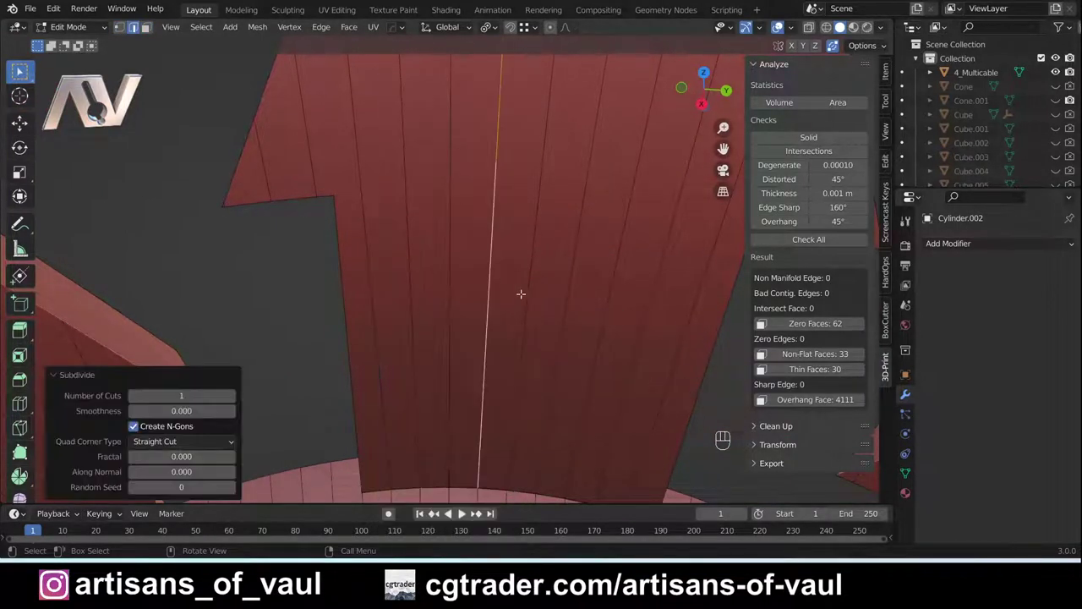
Switch to vertex selection, frame the redundant midpoint vertex on the spike's edge, and remove it with MACHIN3tools Clean Up.
{"action": "key", "text": "Tab"}
{"action": "left_click", "coordinate": [404, 292]}
{"action": "scroll", "coordinate": [451, 200], "scroll_direction": "down", "scroll_amount": 4}
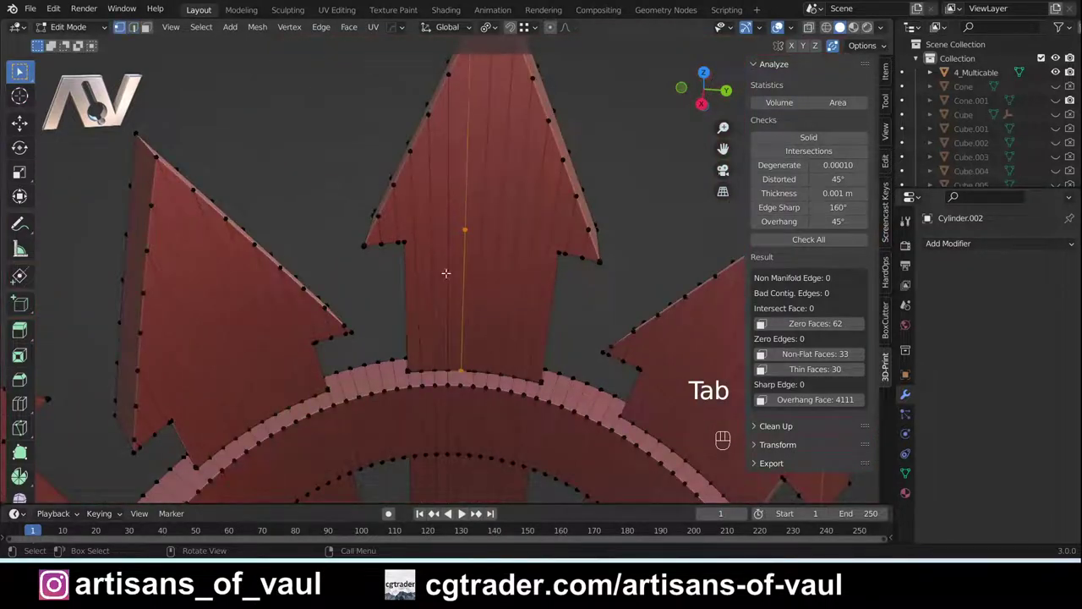
{"action": "scroll", "coordinate": [494, 389], "scroll_direction": "up", "scroll_amount": 3}
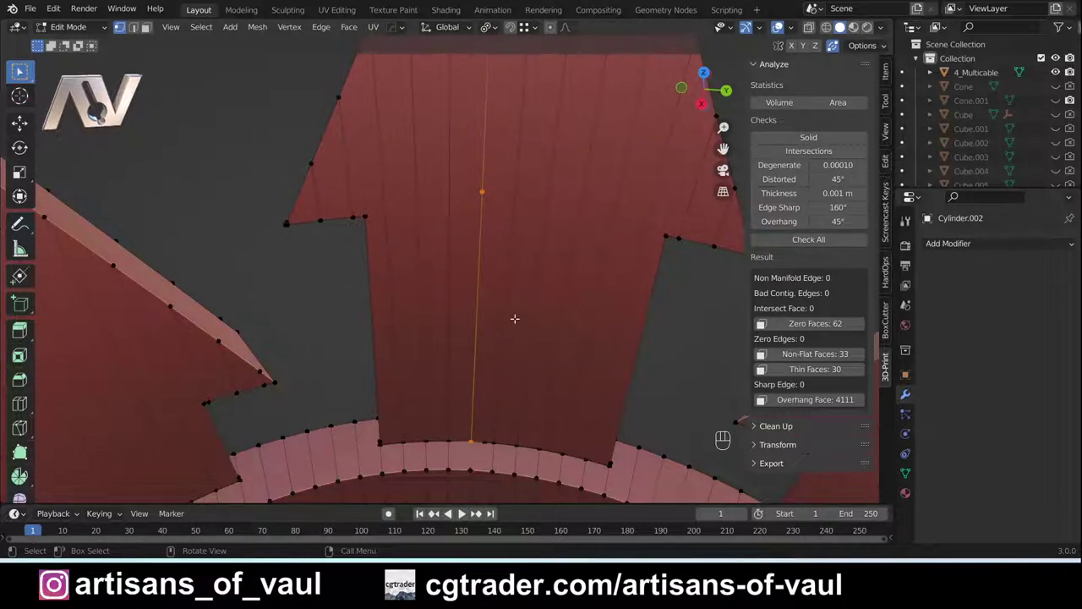
{"action": "scroll", "coordinate": [551, 387], "scroll_direction": "up", "scroll_amount": 2}
{"action": "scroll", "coordinate": [556, 385], "scroll_direction": "down", "scroll_amount": 2}
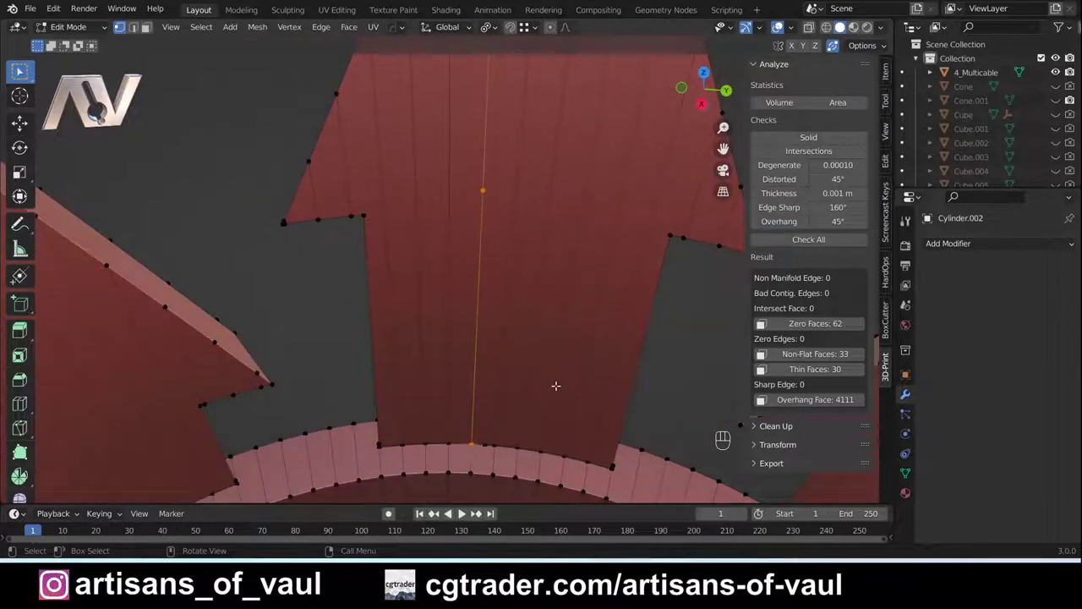
{"action": "key", "text": "3"}
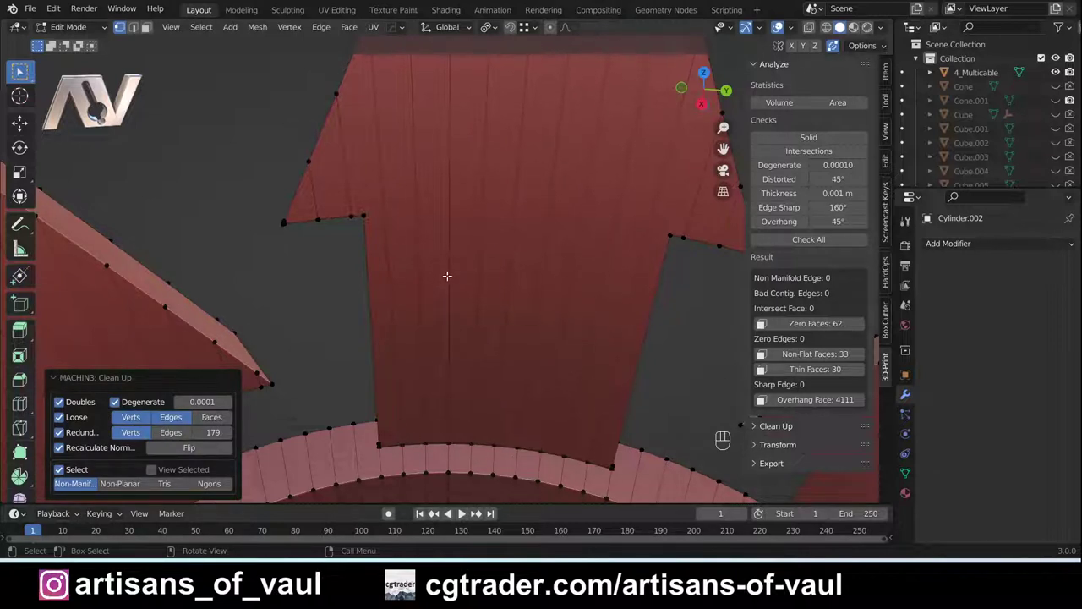
Extrude a loose vertex outward from the spike's barb and remove it with MACHIN3tools Clean Up.
{"action": "scroll", "coordinate": [447, 276], "scroll_direction": "down", "scroll_amount": 2}
{"action": "middle_click_drag", "start_coordinate": [353, 245], "coordinate": [411, 325], "text": "shift"}
{"action": "scroll", "coordinate": [438, 340], "scroll_direction": "up", "scroll_amount": 3}
{"action": "left_click", "coordinate": [387, 326]}
{"action": "key", "text": "e"}
{"action": "left_click", "coordinate": [331, 288]}
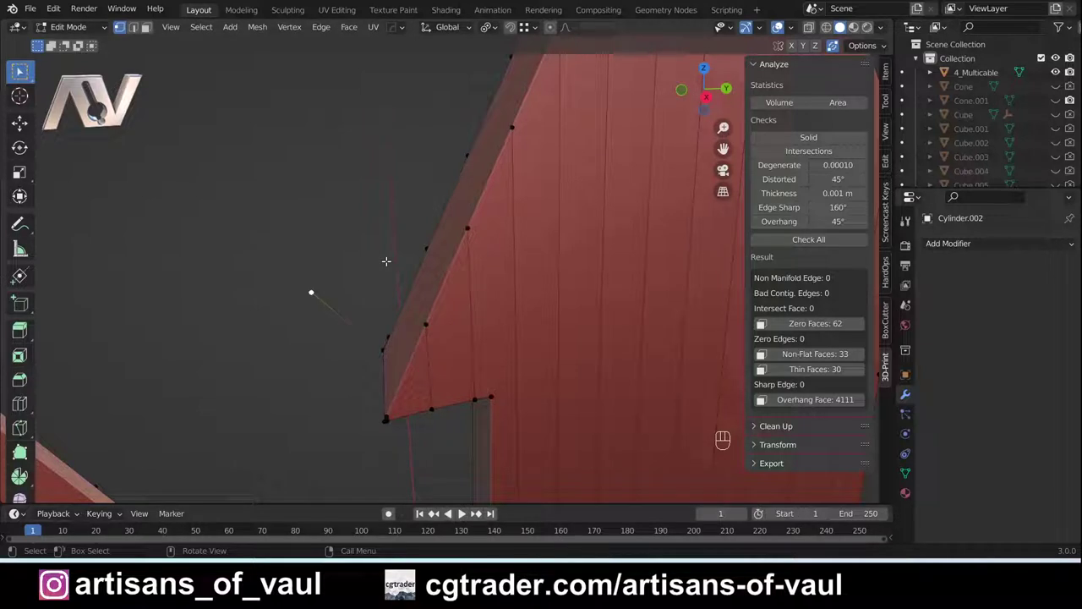
{"action": "key", "text": "3"}
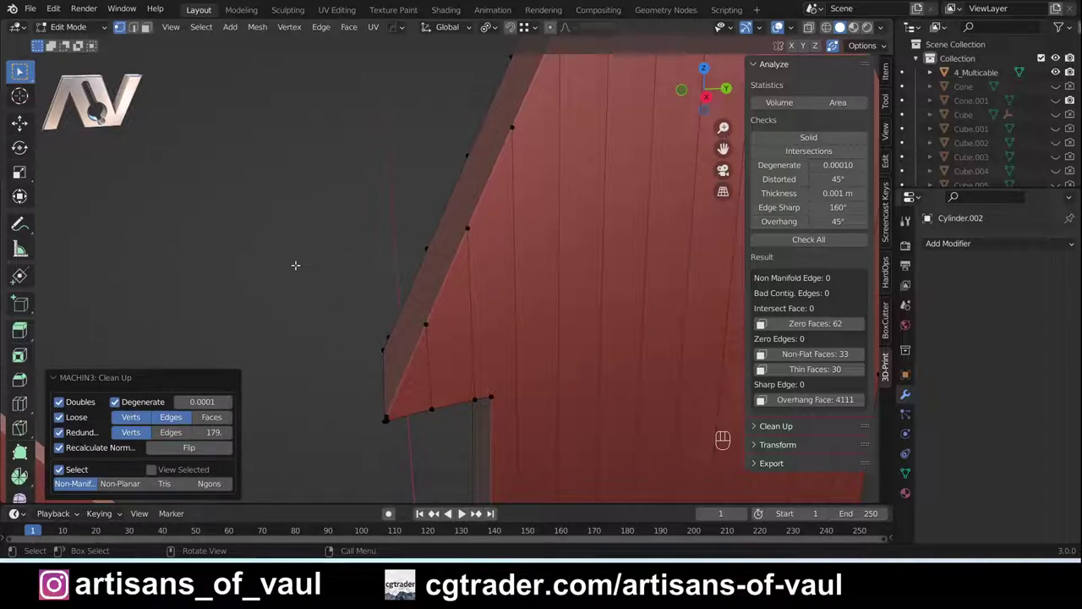
{"action": "scroll", "coordinate": [355, 256], "scroll_direction": "down", "scroll_amount": 5}
{"action": "mouse_move", "coordinate": [416, 258]}
{"action": "middle_mouse_down"}
{"action": "mouse_move", "coordinate": [394, 259]}
{"action": "mouse_move", "coordinate": [417, 278]}
{"action": "middle_mouse_up"}
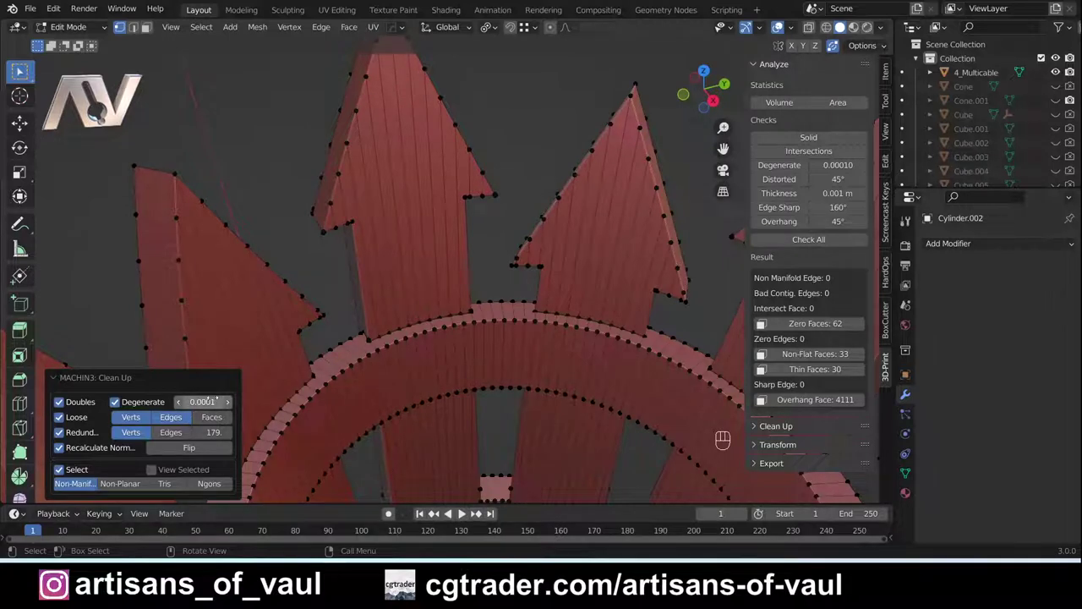
Select the reported non-flat faces, frame the highlighted strip where the spike meets the ring, and switch to vertex selection.
{"action": "scroll", "coordinate": [458, 322], "scroll_direction": "up", "scroll_amount": 4}
{"action": "scroll", "coordinate": [511, 380], "scroll_direction": "up", "scroll_amount": 4}
{"action": "middle_click_drag", "start_coordinate": [534, 406], "coordinate": [335, 365], "text": "shift"}
{"action": "left_click", "coordinate": [812, 354]}
{"action": "scroll", "coordinate": [351, 283], "scroll_direction": "down", "scroll_amount": 2}
{"action": "middle_click_drag", "start_coordinate": [351, 283], "coordinate": [474, 320], "text": "shift"}
{"action": "key", "text": "Tab"}
{"action": "scroll", "coordinate": [305, 309], "scroll_direction": "down", "scroll_amount": 3}
{"action": "middle_click_drag", "start_coordinate": [305, 310], "coordinate": [489, 333], "text": "shift"}
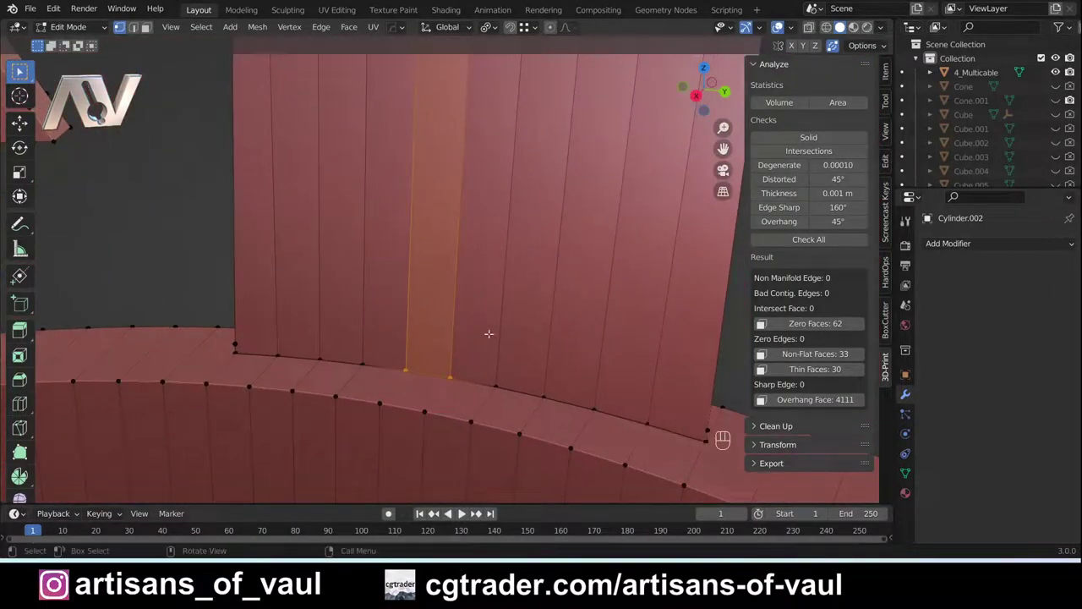
Run all 3D-print checks again, select the non-flat faces, and show the vertices of the highlighted spike side.
{"action": "left_click", "coordinate": [821, 241]}
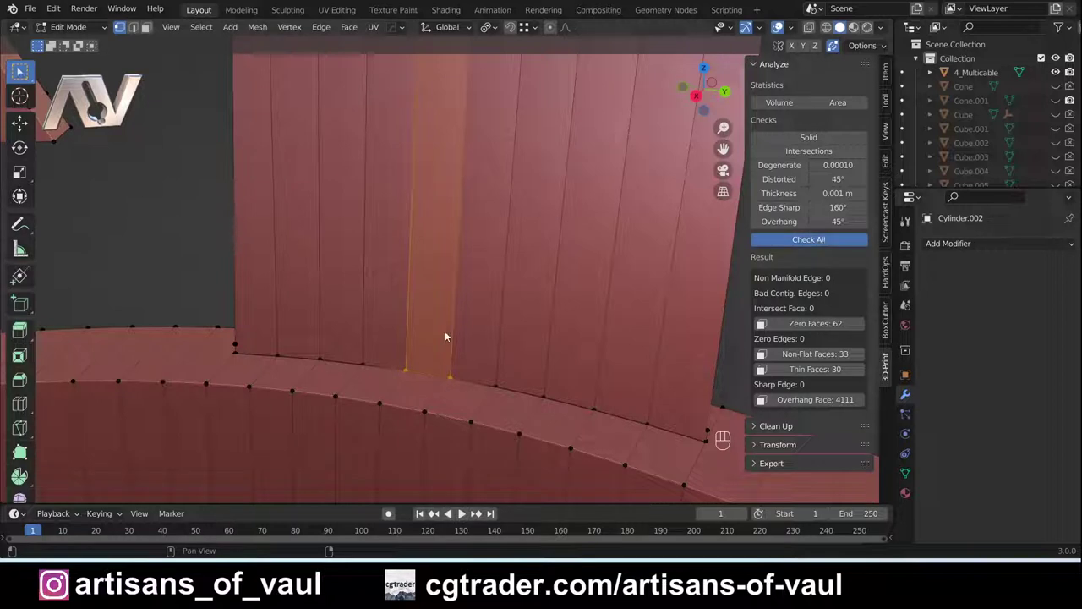
{"action": "left_click", "coordinate": [819, 354]}
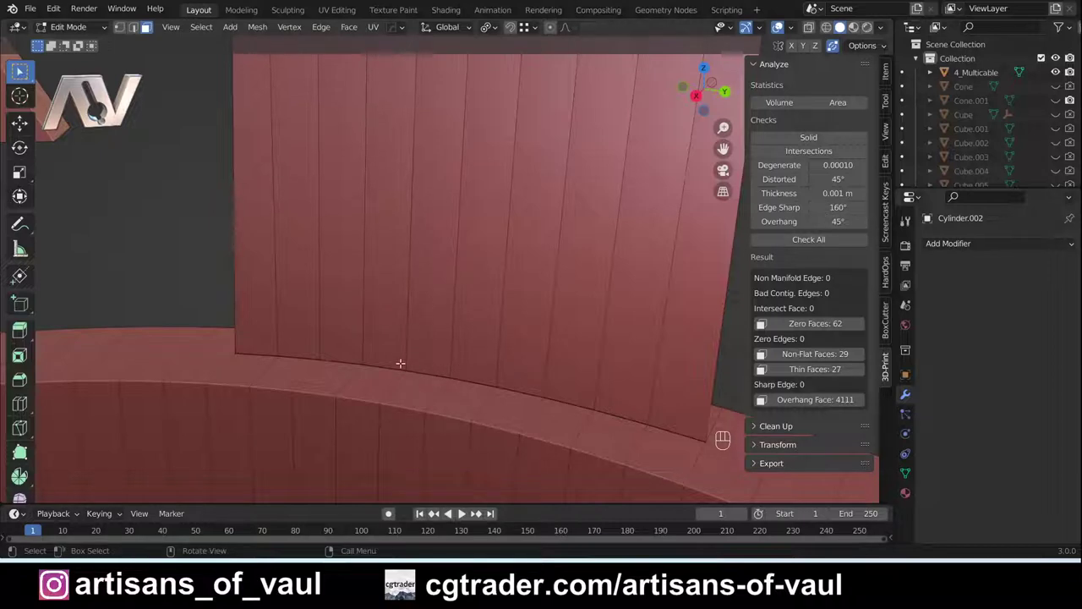
{"action": "middle_click_drag", "start_coordinate": [251, 332], "coordinate": [506, 335], "text": "shift"}
{"action": "key", "text": "Tab"}
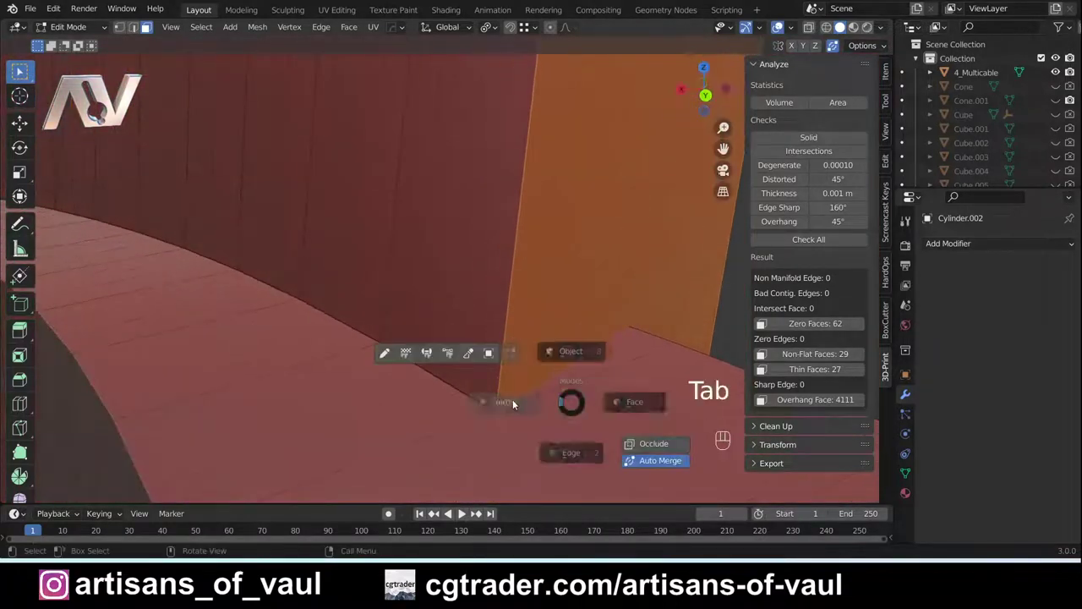
Run MACHIN3tools Clean Up on the mesh and raise its merge distance to 0.0171.
{"action": "key", "text": "3"}
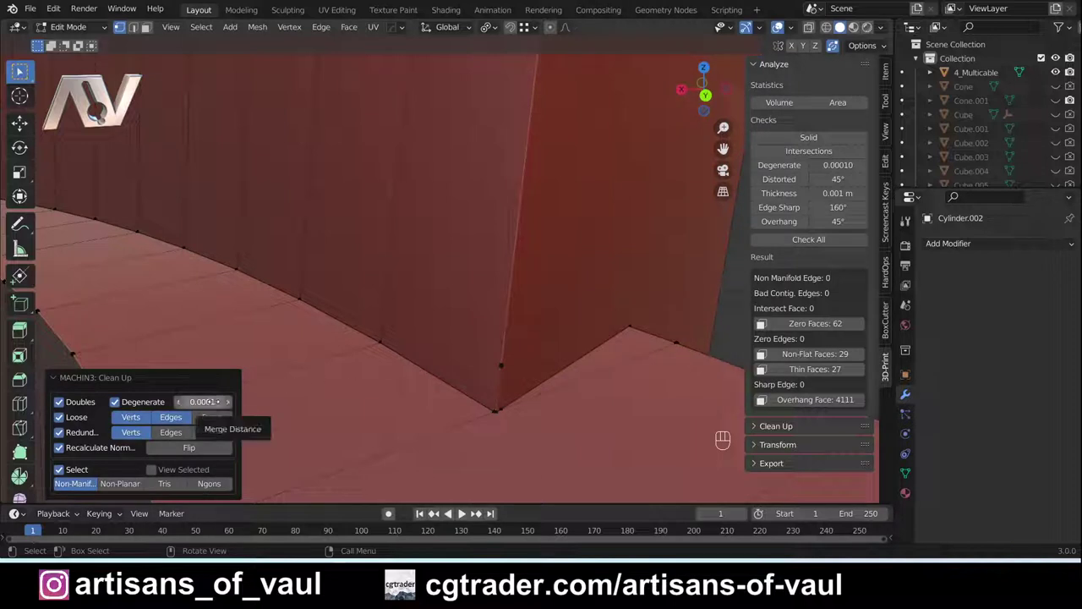
{"action": "left_click", "coordinate": [228, 403]}
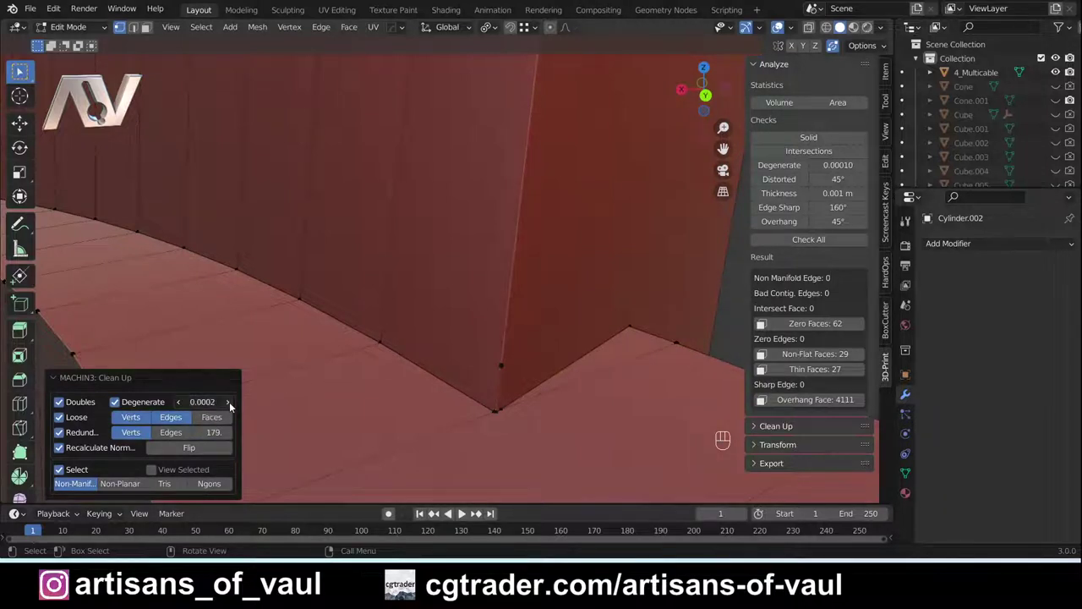
{"action": "left_click", "coordinate": [229, 402]}
{"action": "left_click", "coordinate": [229, 401]}
{"action": "left_click", "coordinate": [230, 402]}
{"action": "left_click", "coordinate": [229, 401]}
{"action": "left_click", "coordinate": [229, 401]}
{"action": "left_click", "coordinate": [229, 402]}
{"action": "left_click_drag", "start_coordinate": [207, 402], "coordinate": [270, 402]}
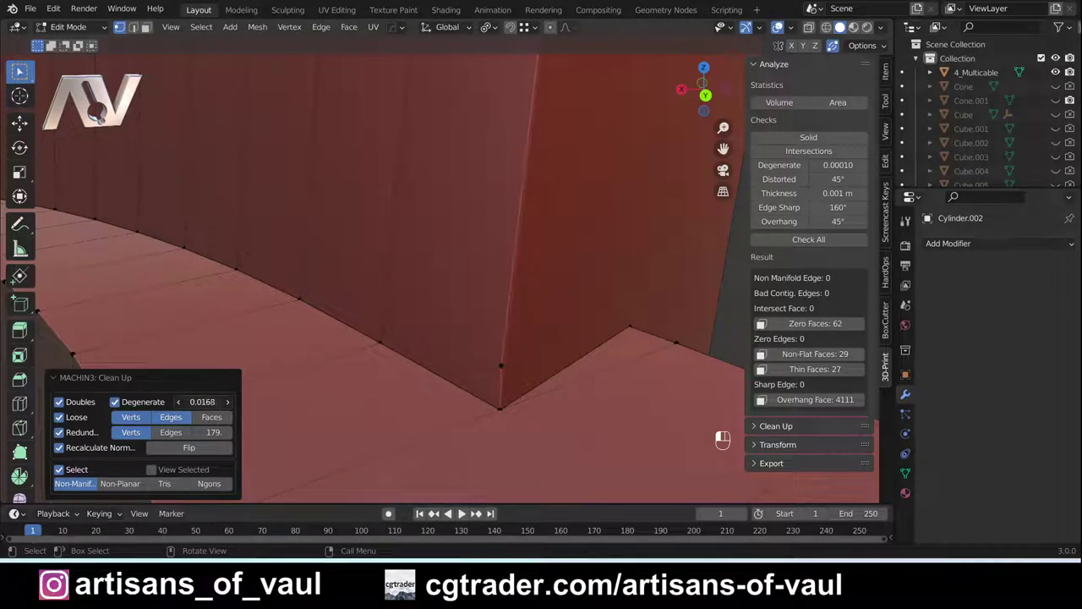
{"action": "left_click_drag", "start_coordinate": [202, 401], "coordinate": [206, 402]}
Inspect the merged corner at the spike's base up close and undo the Clean Up.
{"action": "scroll", "coordinate": [519, 411], "scroll_direction": "up", "scroll_amount": 3}
{"action": "middle_click_drag", "start_coordinate": [570, 429], "coordinate": [367, 223], "text": "shift"}
{"action": "scroll", "coordinate": [330, 345], "scroll_direction": "up", "scroll_amount": 3}
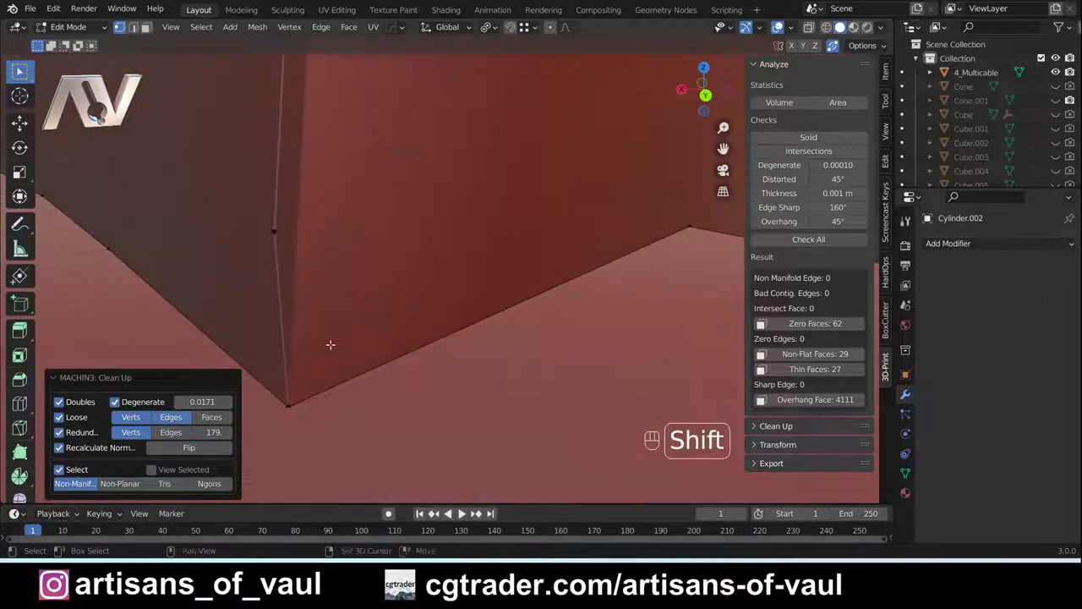
{"action": "middle_click_drag", "start_coordinate": [330, 345], "coordinate": [471, 367], "text": "shift"}
{"action": "mouse_move", "coordinate": [434, 261]}
{"action": "middle_mouse_down"}
{"action": "mouse_move", "coordinate": [486, 246]}
{"action": "mouse_move", "coordinate": [429, 247]}
{"action": "mouse_move", "coordinate": [431, 258]}
{"action": "mouse_move", "coordinate": [426, 248]}
{"action": "mouse_move", "coordinate": [423, 271]}
{"action": "mouse_move", "coordinate": [424, 258]}
{"action": "middle_mouse_up"}
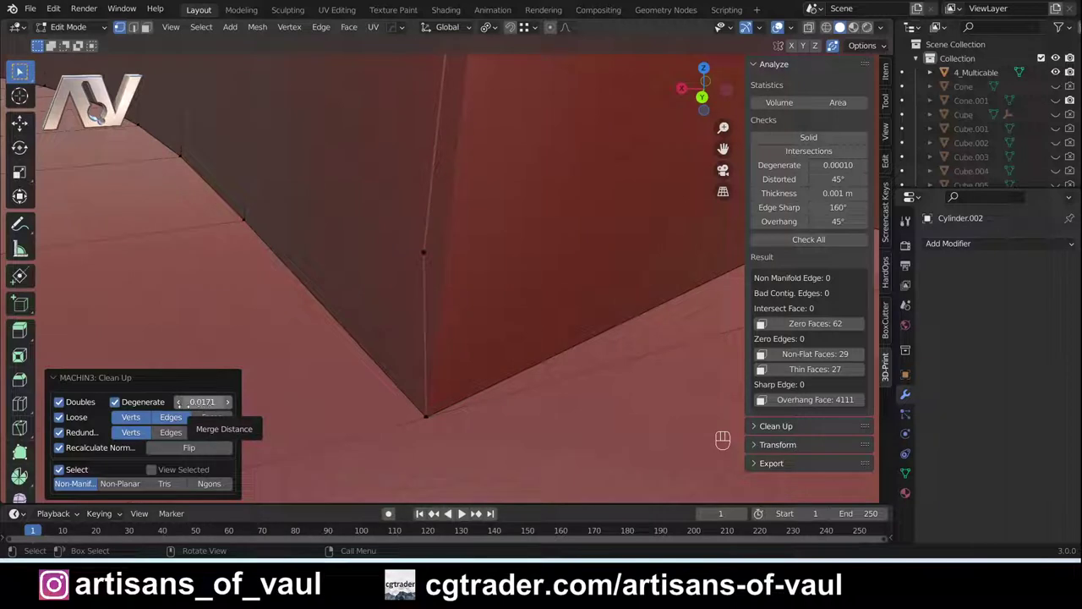
{"action": "key", "text": "ctrl+z"}
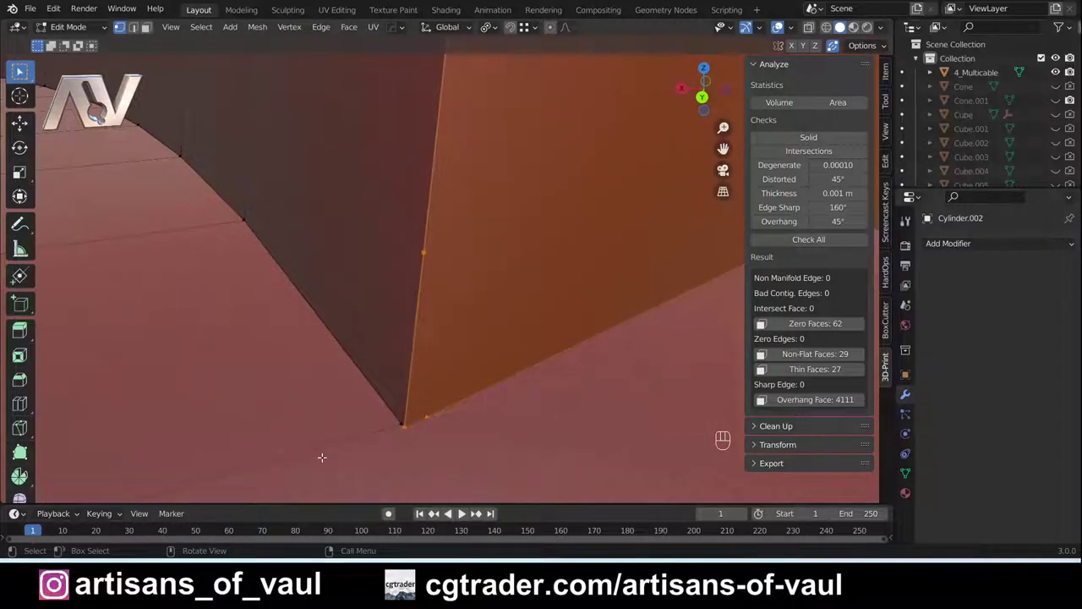
Run Clean Up again and lower its merge distance to 0.0038.
{"action": "key", "text": "3"}
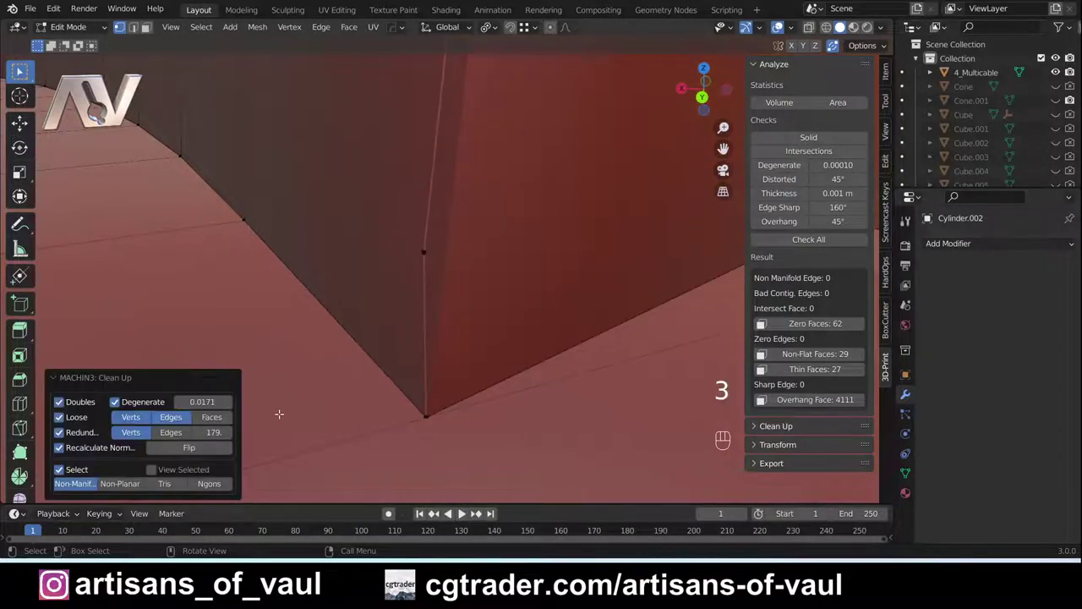
{"action": "left_click_drag", "start_coordinate": [202, 402], "coordinate": [169, 402]}
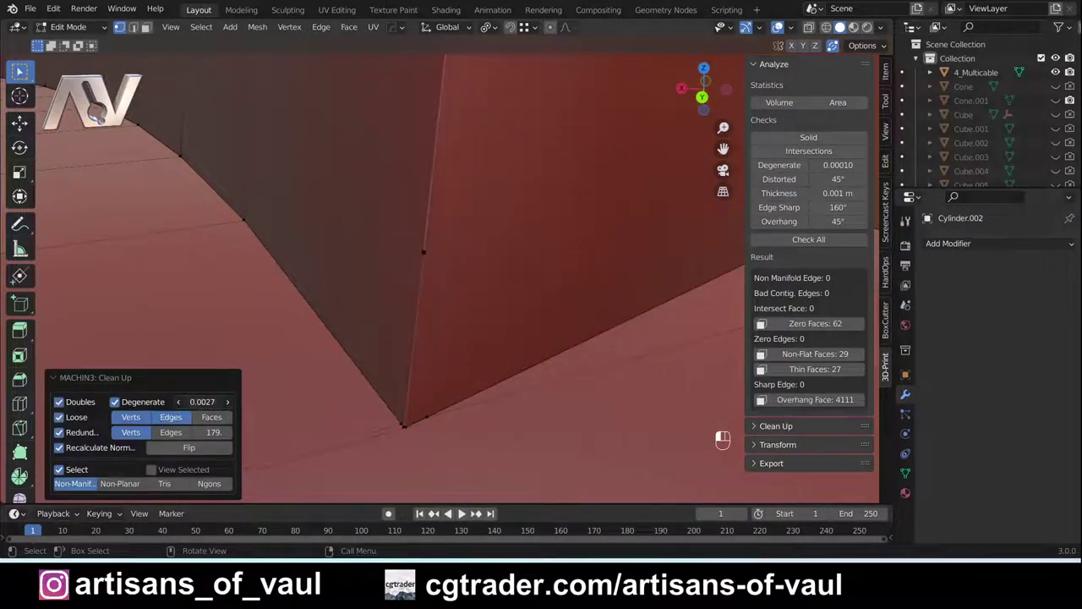
{"action": "left_click", "coordinate": [227, 402]}
{"action": "left_click", "coordinate": [227, 402]}
{"action": "left_click", "coordinate": [226, 402]}
{"action": "left_click", "coordinate": [227, 402]}
{"action": "left_click_drag", "start_coordinate": [201, 401], "coordinate": [221, 402]}
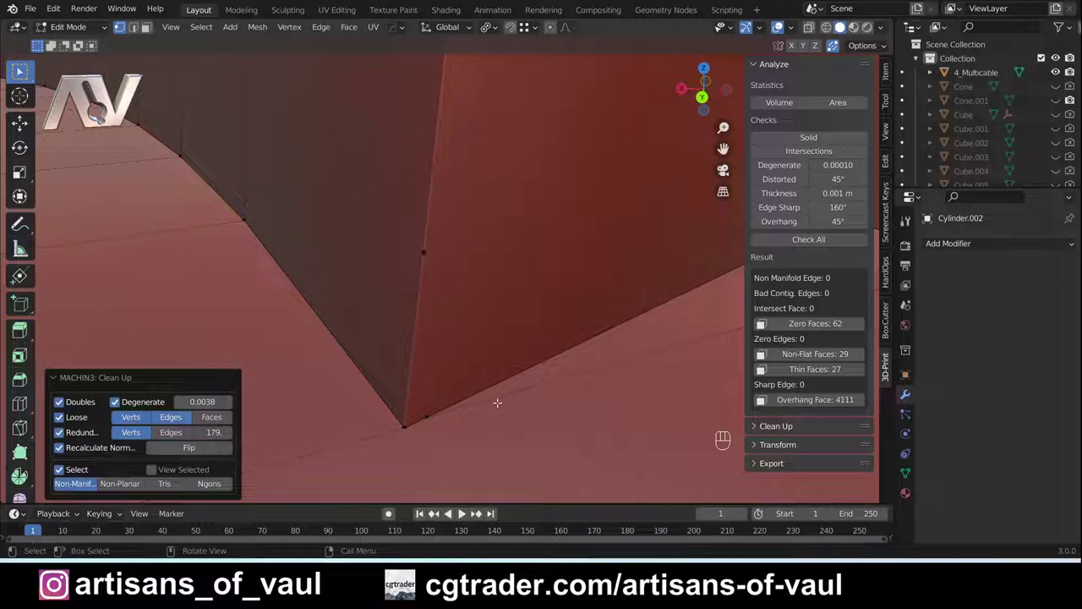
Examine the spike's base corner and the surrounding crown ring for the effect of the Clean Up.
{"action": "scroll", "coordinate": [373, 394], "scroll_direction": "down", "scroll_amount": 3}
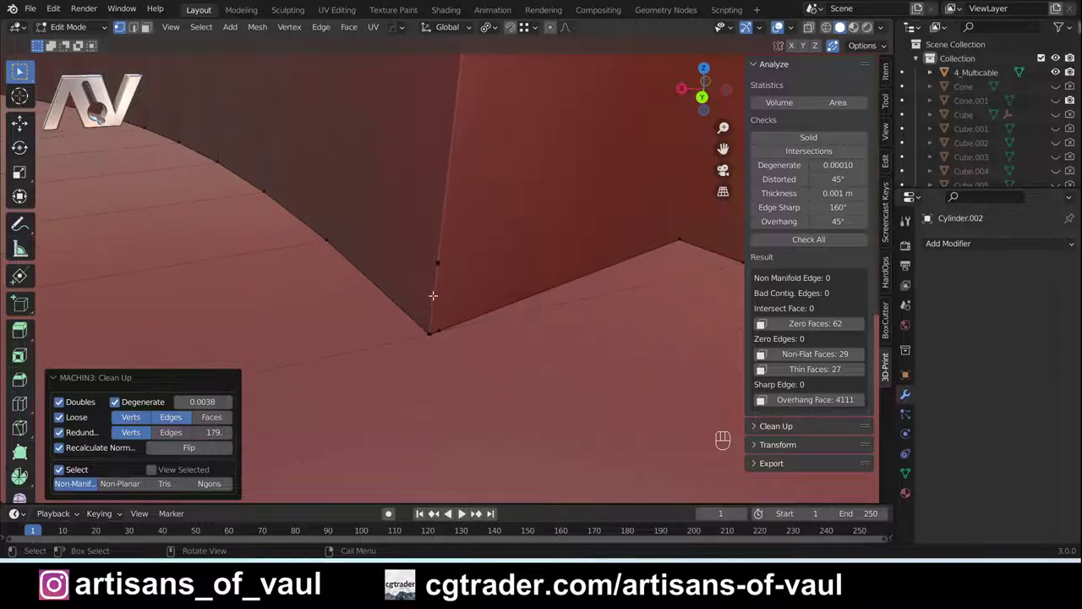
{"action": "middle_click_drag", "start_coordinate": [370, 293], "coordinate": [370, 295]}
{"action": "scroll", "coordinate": [329, 280], "scroll_direction": "down", "scroll_amount": 2}
{"action": "middle_click_drag", "start_coordinate": [284, 271], "coordinate": [555, 413], "text": "shift"}
{"action": "middle_click_drag", "start_coordinate": [389, 340], "coordinate": [398, 372]}
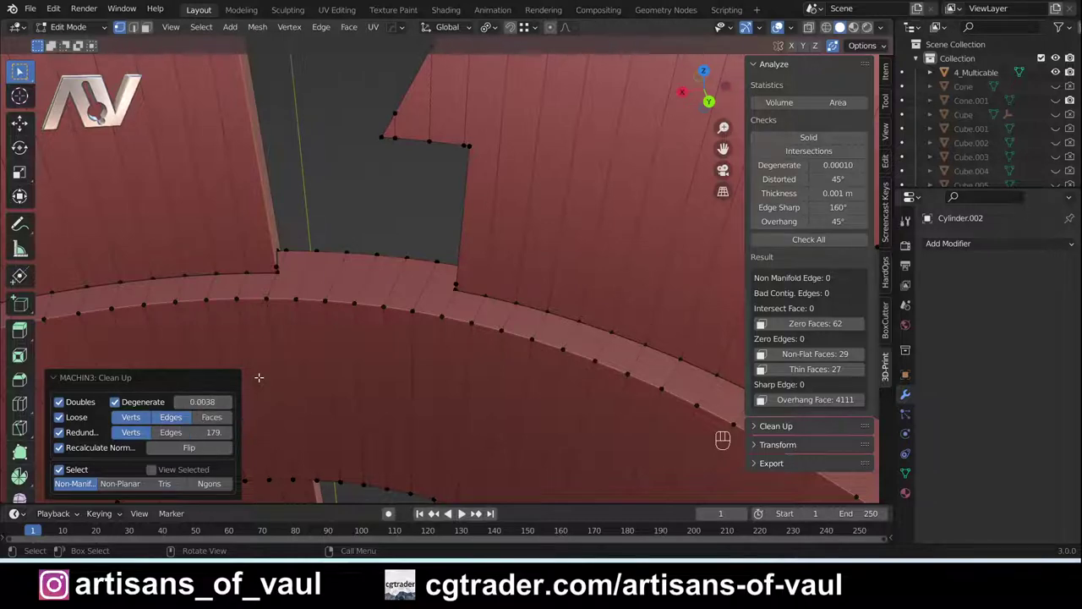
{"action": "scroll", "coordinate": [322, 356], "scroll_direction": "down", "scroll_amount": 5}
{"action": "scroll", "coordinate": [476, 297], "scroll_direction": "up", "scroll_amount": 3}
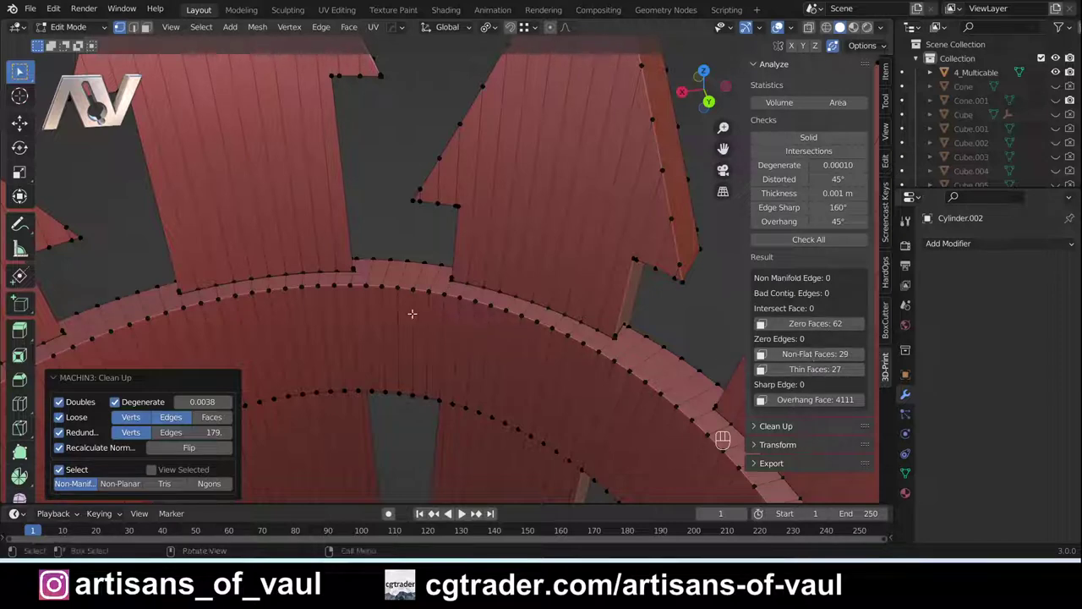
{"action": "scroll", "coordinate": [411, 287], "scroll_direction": "down", "scroll_amount": 3}
Leave the current mesh and start editing the 4_Multicable object's faces, selecting an upper facet of its pointed tip.
{"action": "key", "text": "Tab"}
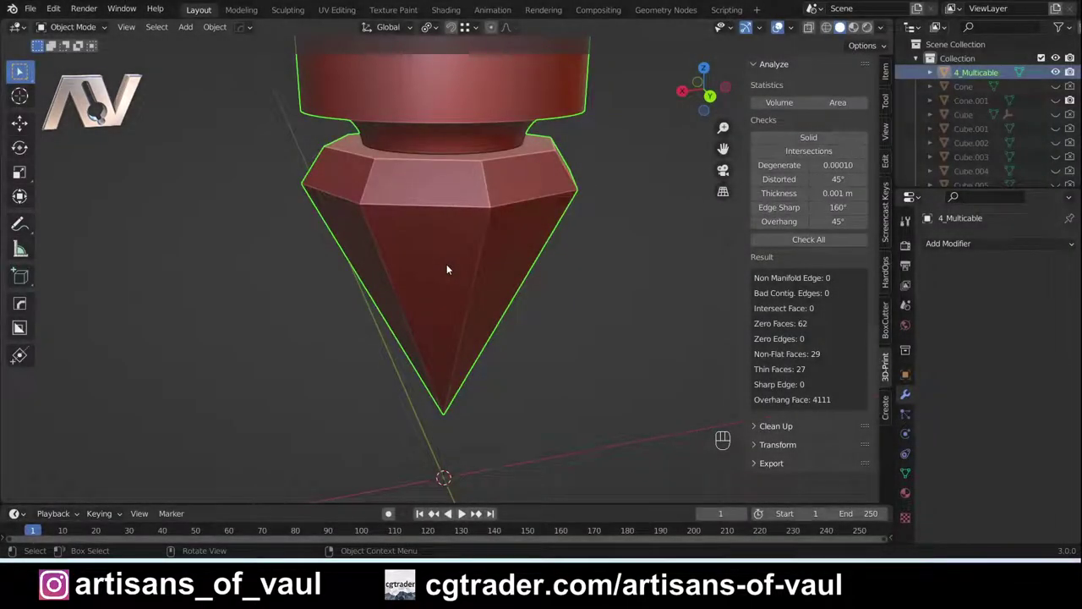
{"action": "key", "text": "Tab"}
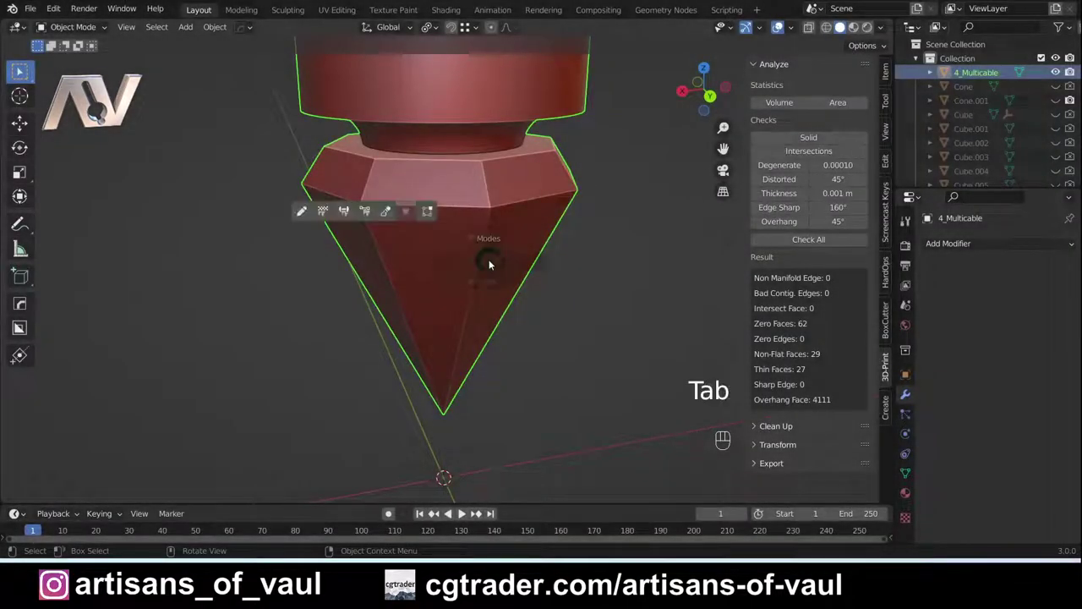
{"action": "left_click", "coordinate": [443, 184]}
Inset the selected upper facet of the pointed tip by about 0.076 m.
{"action": "middle_click_drag", "start_coordinate": [444, 185], "coordinate": [481, 288], "text": "shift"}
{"action": "scroll", "coordinate": [613, 290], "scroll_direction": "up", "scroll_amount": 2}
{"action": "key", "text": "i"}
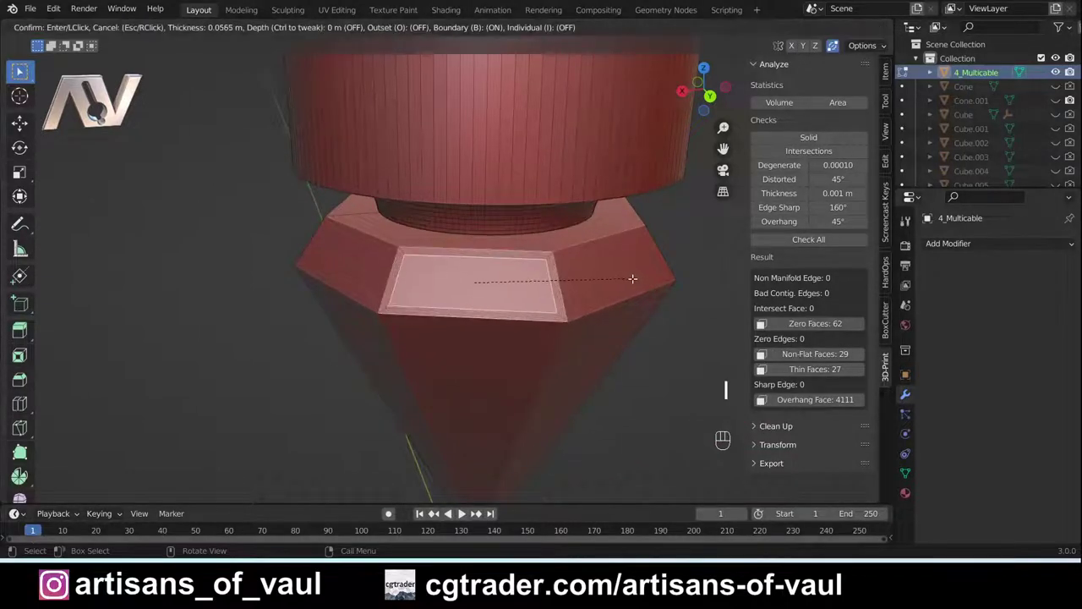
{"action": "left_click", "coordinate": [630, 279]}
Extrude the inset facet outward by about 0.12 m and view the raised panel in Object Mode.
{"action": "mouse_move", "coordinate": [630, 279]}
{"action": "middle_mouse_down"}
{"action": "mouse_move", "coordinate": [597, 263]}
{"action": "mouse_move", "coordinate": [617, 267]}
{"action": "middle_mouse_up"}
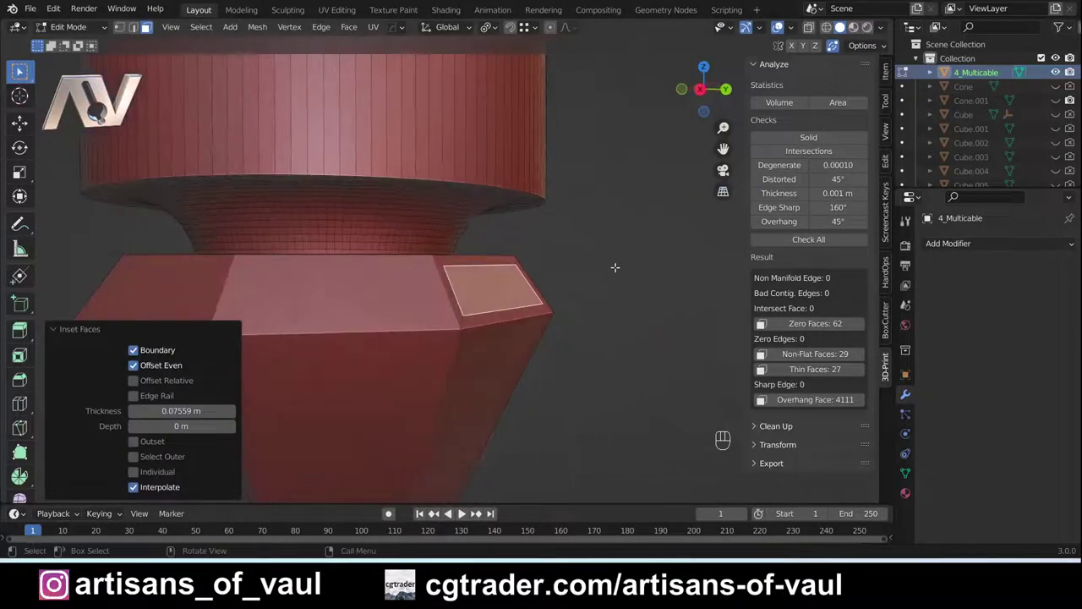
{"action": "key", "text": "e"}
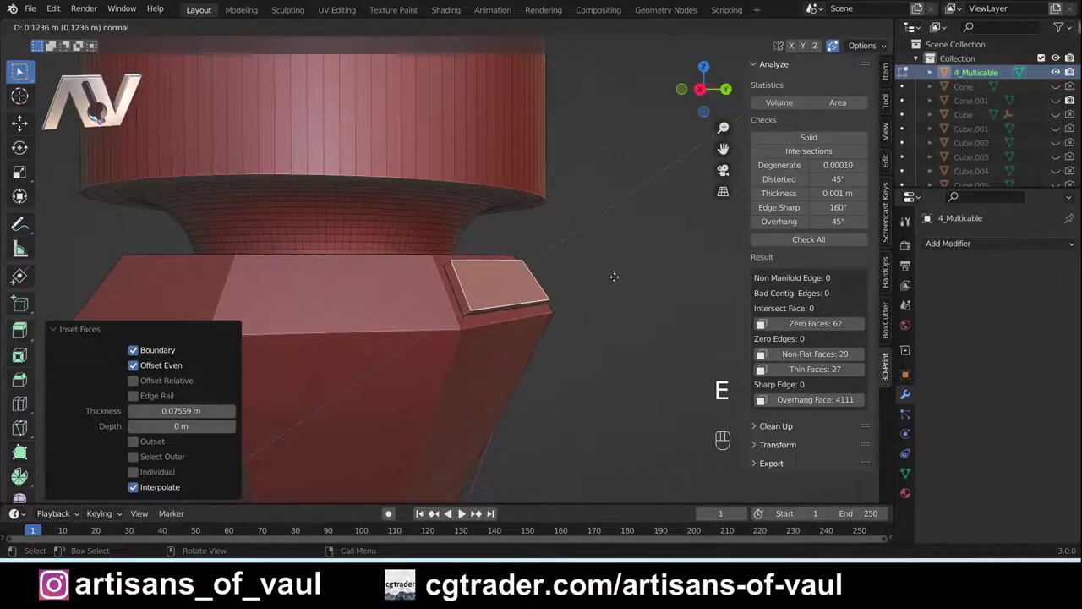
{"action": "left_click", "coordinate": [615, 277]}
{"action": "key", "text": "Tab"}
{"action": "middle_click_drag", "start_coordinate": [570, 287], "coordinate": [494, 305]}
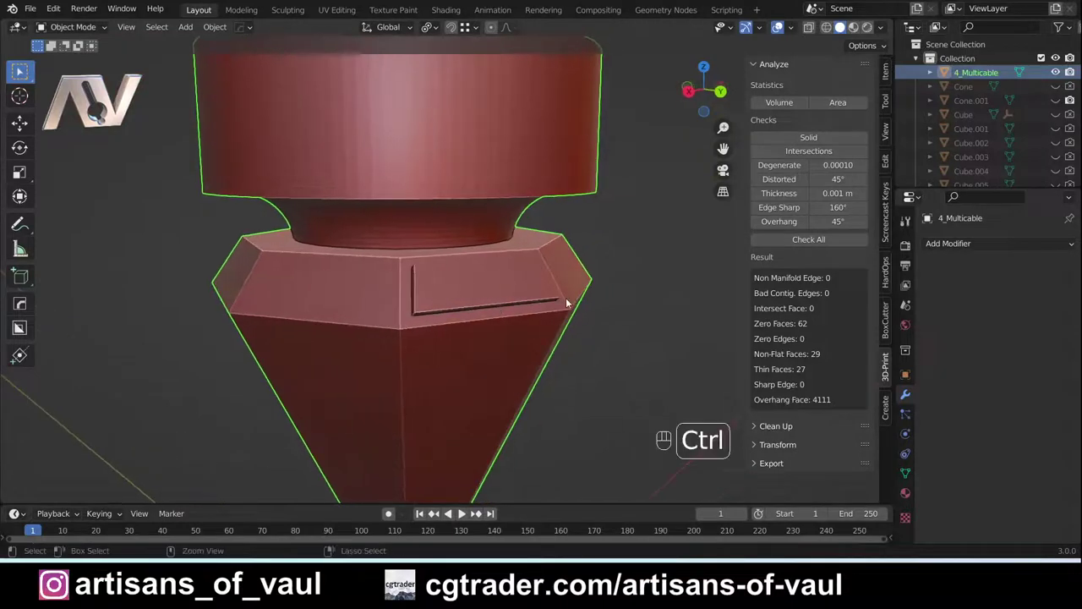
Undo the extrusion, check the inset's corner vertices, and undo the inset on the upper facet.
{"action": "key", "text": "ctrl+z"}
{"action": "key", "text": "ctrl+z"}
{"action": "scroll", "coordinate": [587, 294], "scroll_direction": "up", "scroll_amount": 4}
{"action": "middle_click_drag", "start_coordinate": [587, 294], "coordinate": [480, 315]}
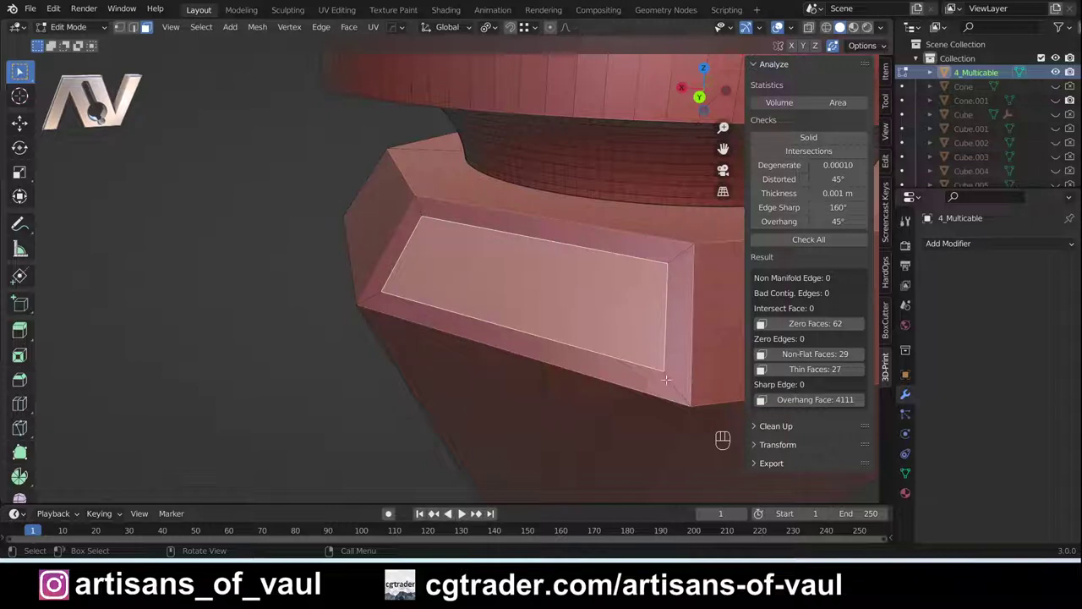
{"action": "key", "text": "Tab"}
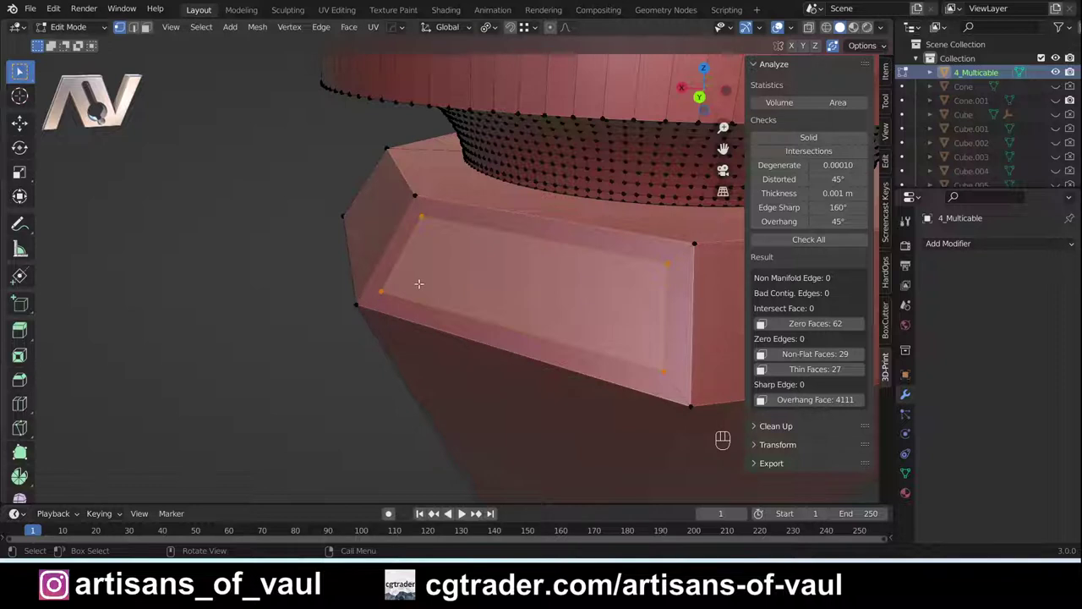
{"action": "middle_click_drag", "start_coordinate": [419, 284], "coordinate": [528, 281]}
{"action": "key", "text": "ctrl+z"}
{"action": "key", "text": "ctrl+z"}
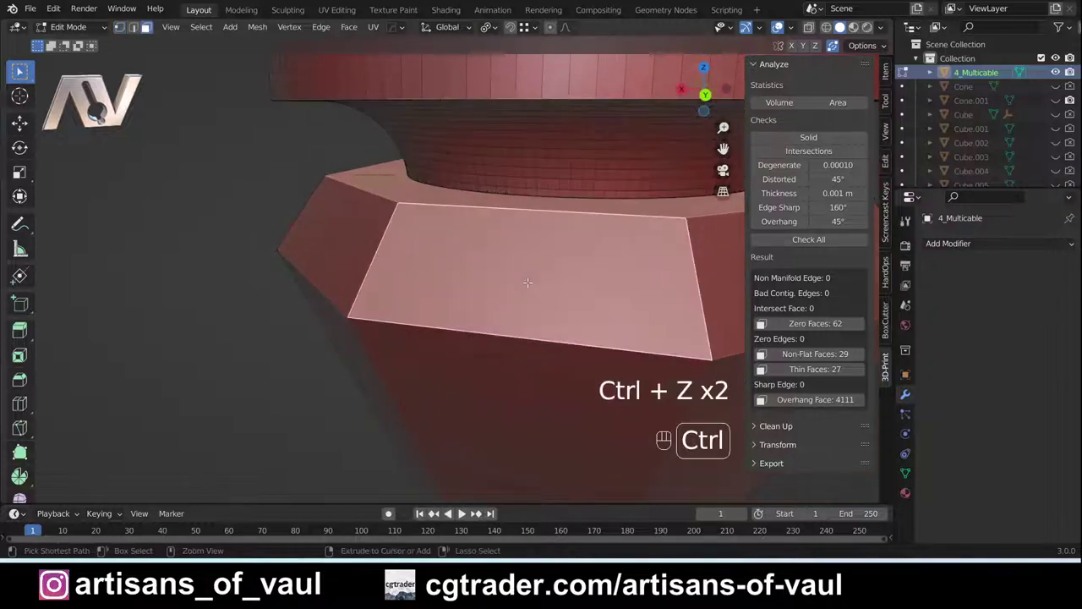
Select all corner vertices around the widest ring of the pointed tip in vertex mode.
{"action": "middle_click_drag", "start_coordinate": [551, 350], "coordinate": [473, 333]}
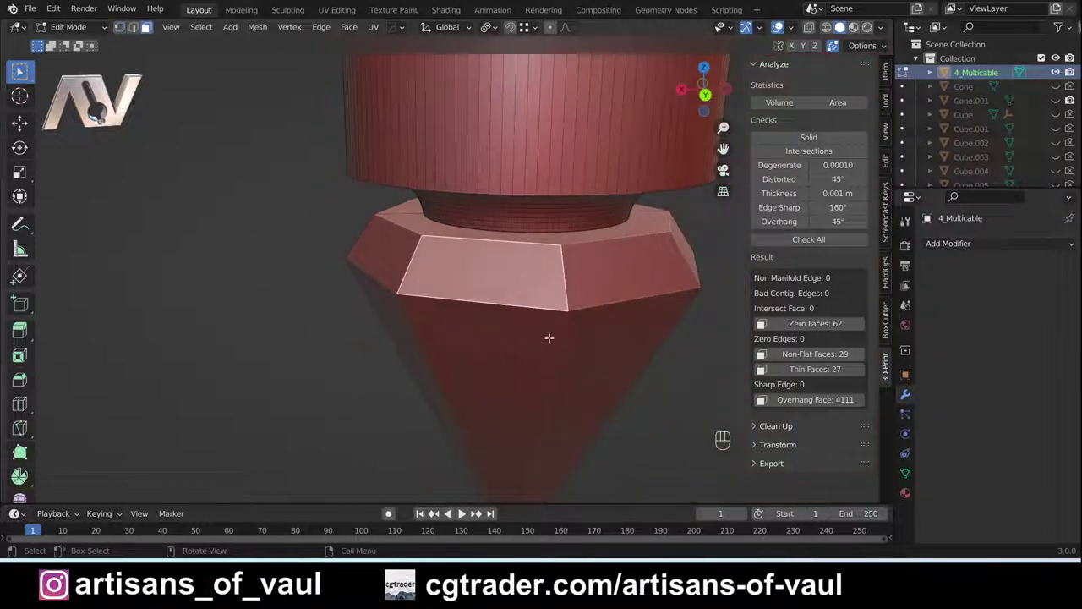
{"action": "key", "text": "Tab"}
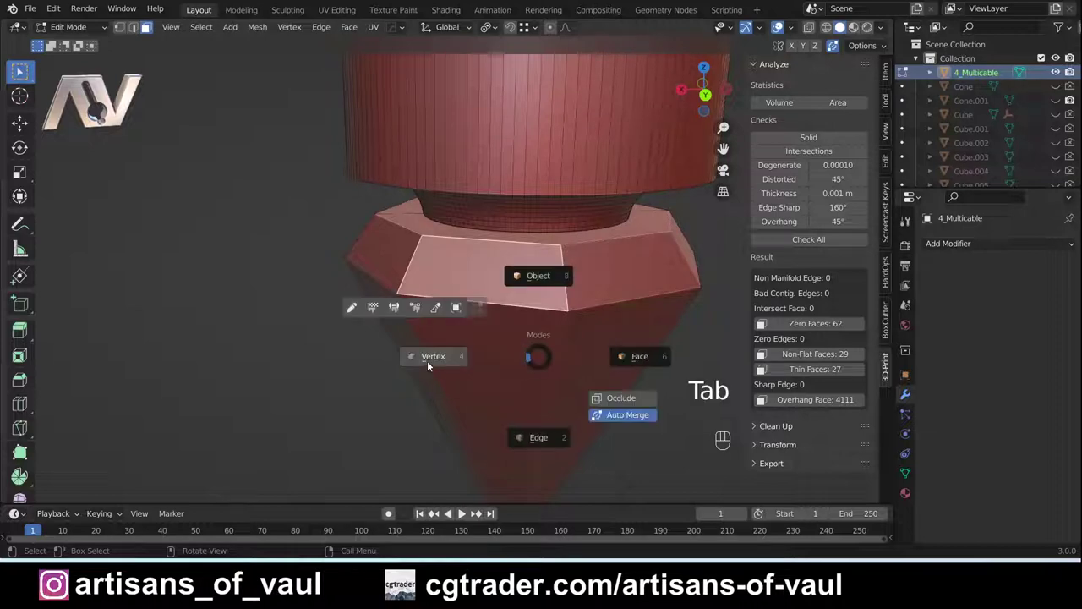
{"action": "left_click", "coordinate": [428, 362]}
{"action": "left_click", "coordinate": [398, 293]}
{"action": "left_click", "coordinate": [568, 310], "text": "shift"}
{"action": "left_click", "coordinate": [700, 287], "text": "shift"}
{"action": "left_click", "coordinate": [346, 257], "text": "shift"}
{"action": "left_click", "coordinate": [695, 251], "text": "shift"}
{"action": "middle_click_drag", "start_coordinate": [696, 251], "coordinate": [194, 237]}
{"action": "left_click", "coordinate": [537, 281], "text": "shift"}
{"action": "middle_click_drag", "start_coordinate": [642, 240], "coordinate": [287, 262]}
{"action": "left_click", "coordinate": [432, 222], "text": "shift"}
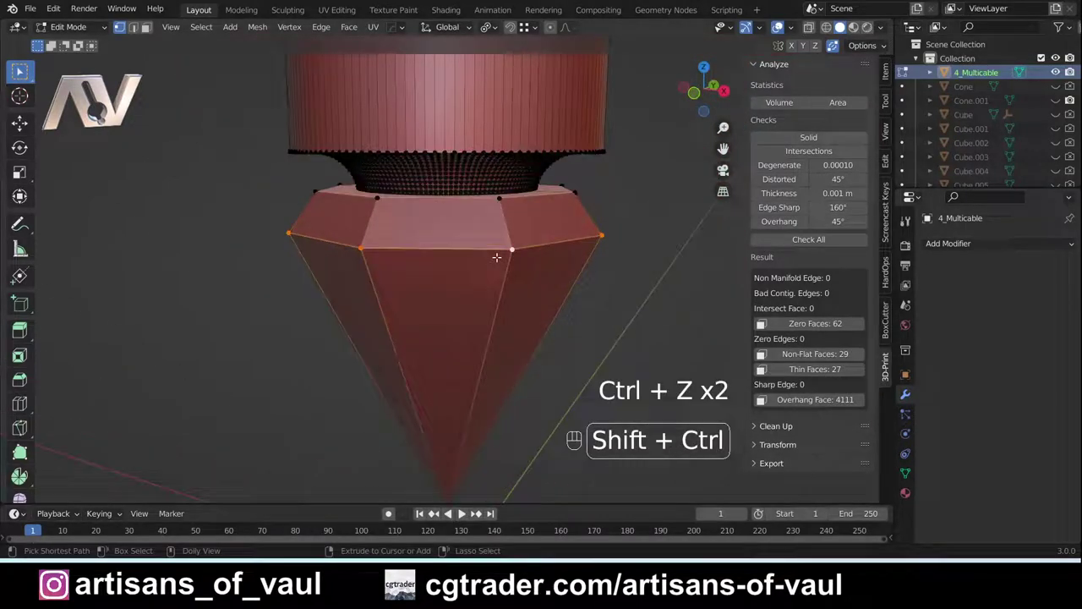
Bevel the selected ring vertices with a width of about 0.479 m and 11 segments, and check the rounded corners in Object Mode.
{"action": "key", "text": "ctrl+shift+b"}
{"action": "scroll", "coordinate": [535, 257], "scroll_direction": "up", "scroll_amount": 5}
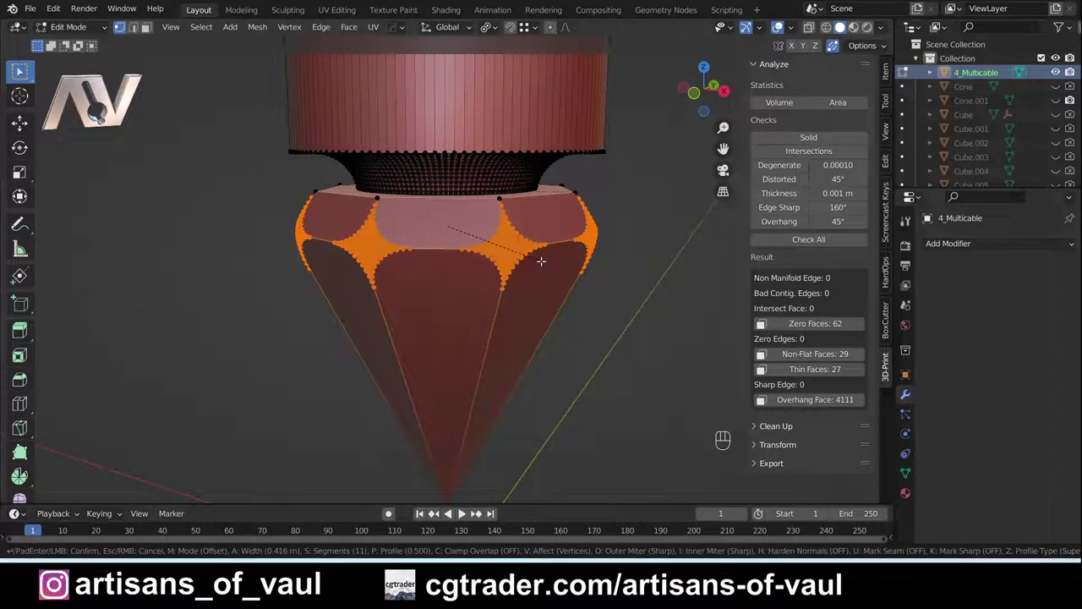
{"action": "left_click", "coordinate": [546, 262]}
{"action": "scroll", "coordinate": [547, 264], "scroll_direction": "up", "scroll_amount": 3}
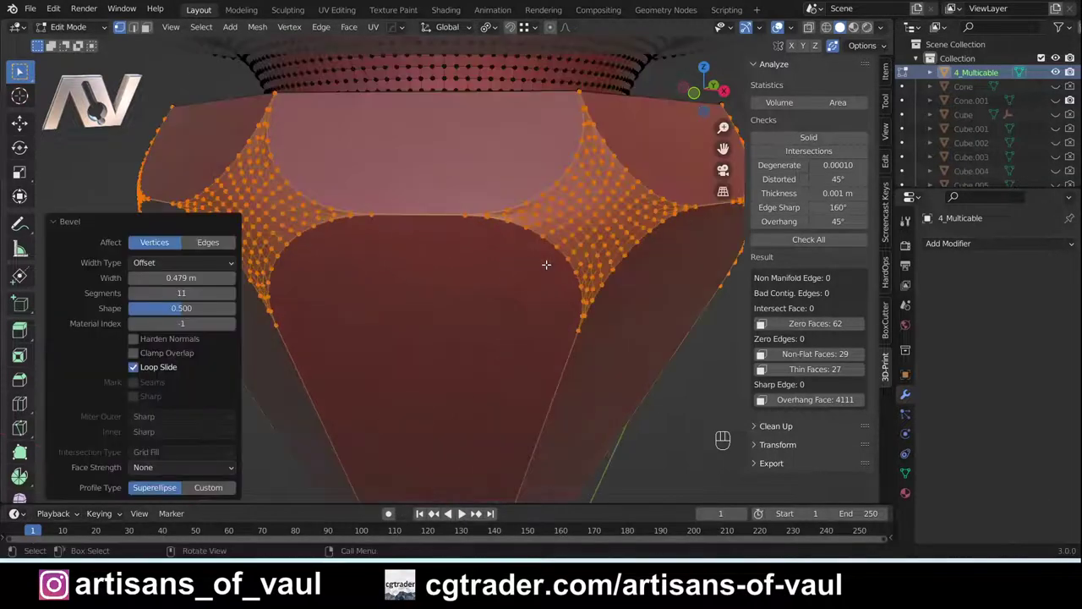
{"action": "middle_click_drag", "start_coordinate": [571, 266], "coordinate": [529, 267], "text": "shift"}
{"action": "key", "text": "Tab"}
{"action": "left_click", "coordinate": [522, 197]}
{"action": "scroll", "coordinate": [533, 245], "scroll_direction": "down", "scroll_amount": 3}
Select the long lower facet with rounded corners in face mode and inset it by about 0.21 m.
{"action": "key", "text": "Tab"}
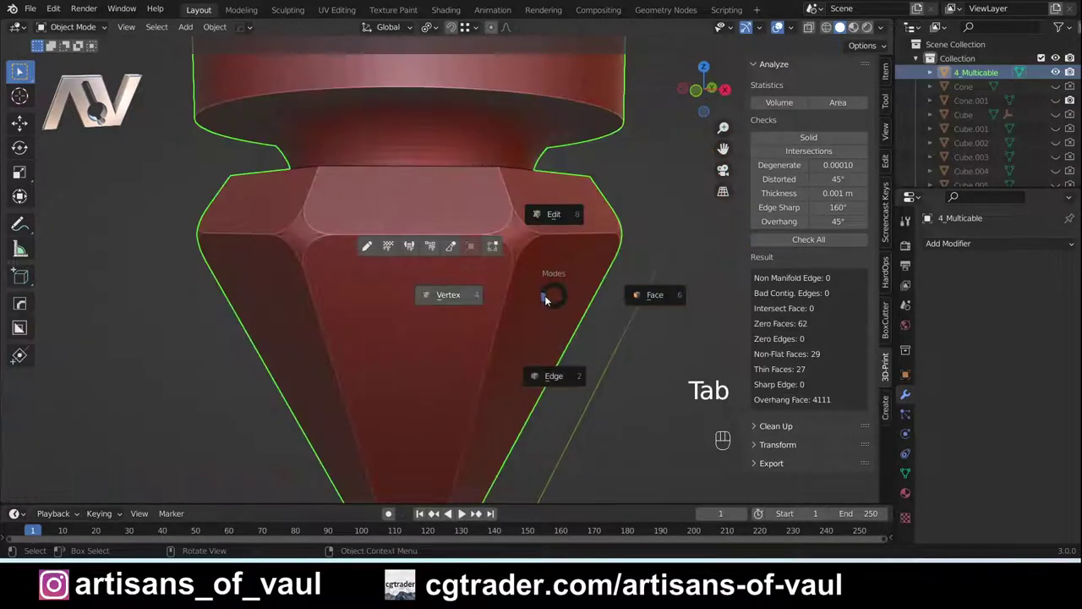
{"action": "left_click", "coordinate": [643, 296]}
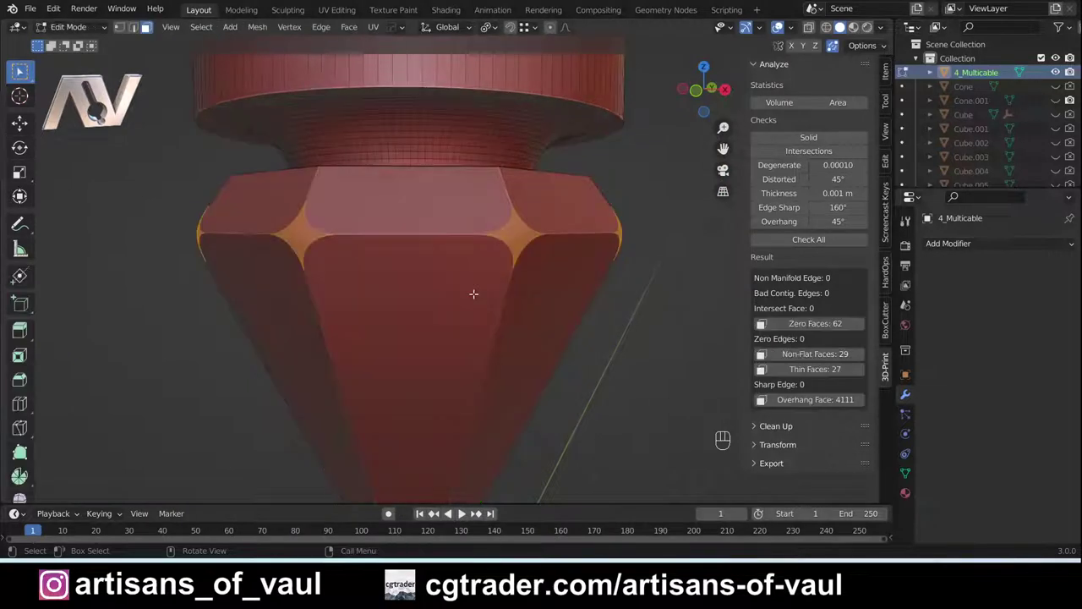
{"action": "left_click", "coordinate": [478, 294]}
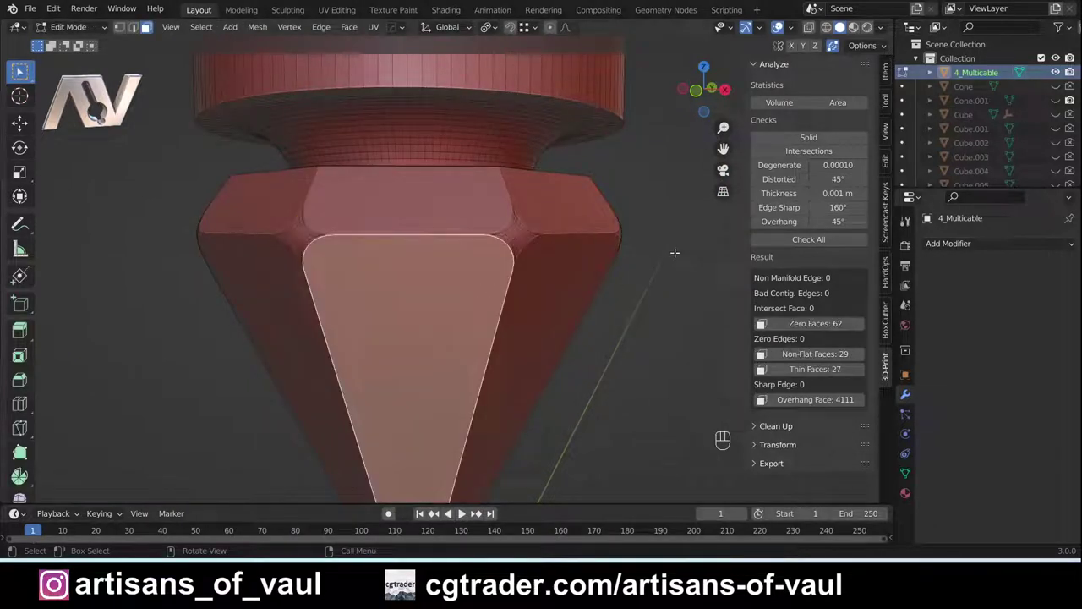
{"action": "scroll", "coordinate": [622, 262], "scroll_direction": "up", "scroll_amount": 2}
{"action": "key", "text": "i"}
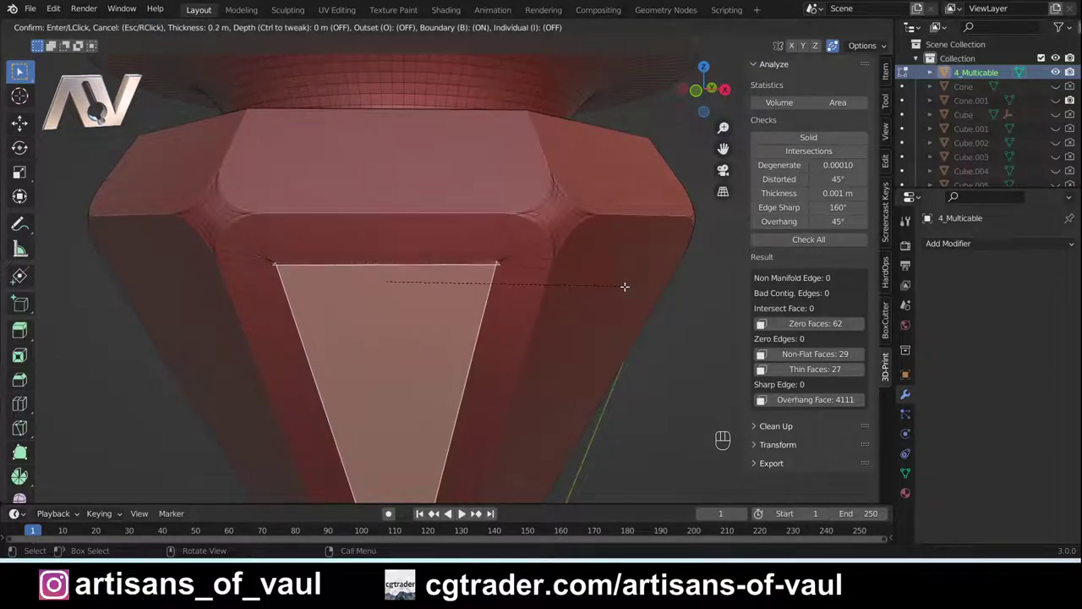
{"action": "left_click", "coordinate": [621, 288]}
Inspect the inset's upper corner, try extruding the inset face outward about 0.27 m, and undo the extrusion.
{"action": "scroll", "coordinate": [614, 281], "scroll_direction": "up", "scroll_amount": 4}
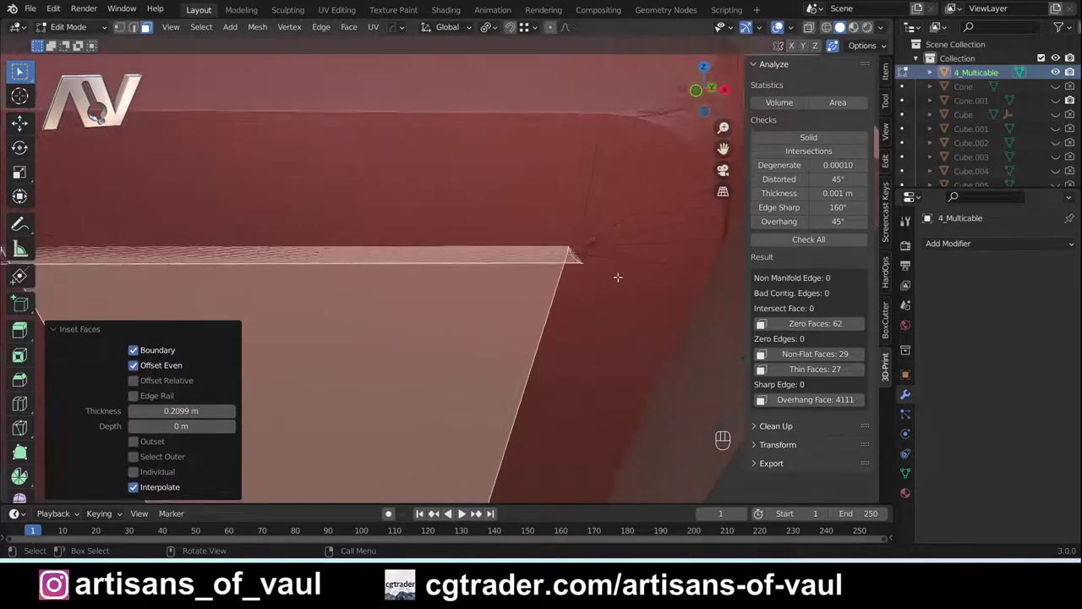
{"action": "middle_click_drag", "start_coordinate": [657, 210], "coordinate": [476, 236], "text": "shift"}
{"action": "middle_click_drag", "start_coordinate": [499, 274], "coordinate": [527, 192]}
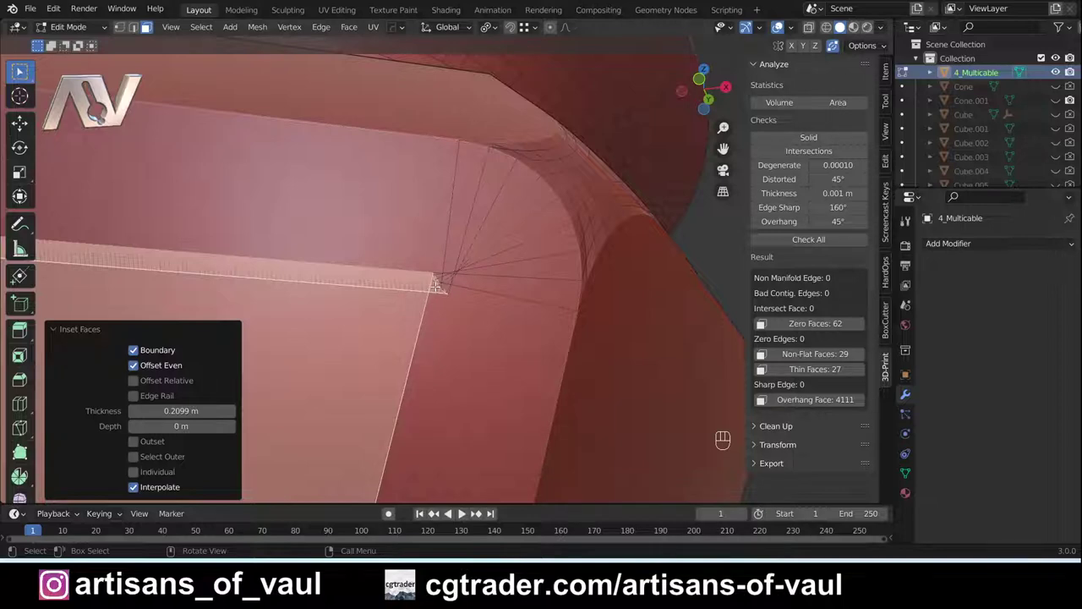
{"action": "scroll", "coordinate": [438, 286], "scroll_direction": "up", "scroll_amount": 4}
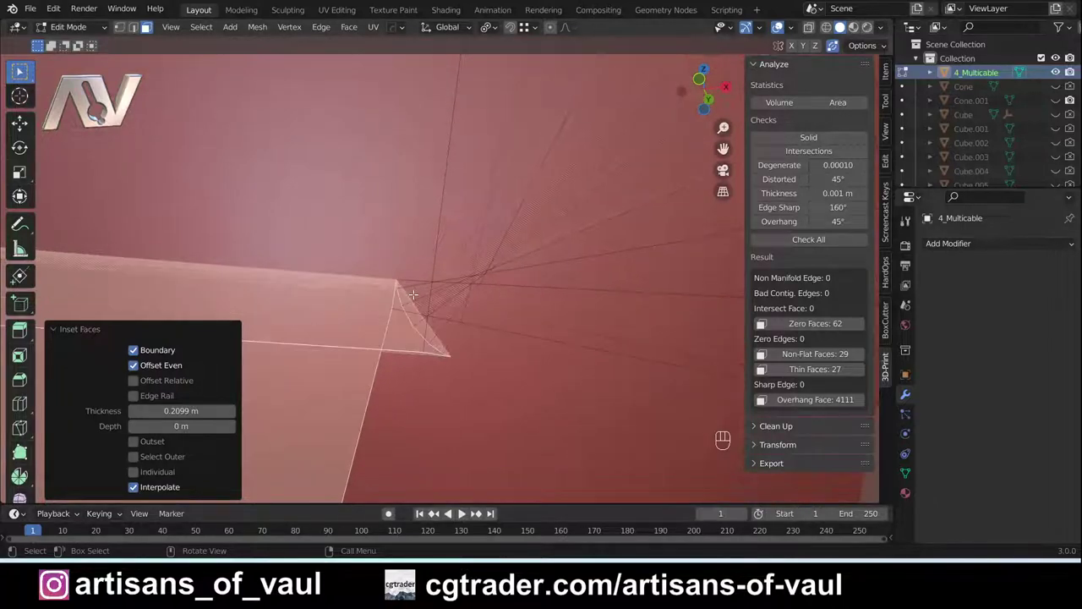
{"action": "scroll", "coordinate": [386, 293], "scroll_direction": "down", "scroll_amount": 8}
{"action": "middle_click_drag", "start_coordinate": [330, 218], "coordinate": [457, 280], "text": "shift"}
{"action": "key", "text": "e"}
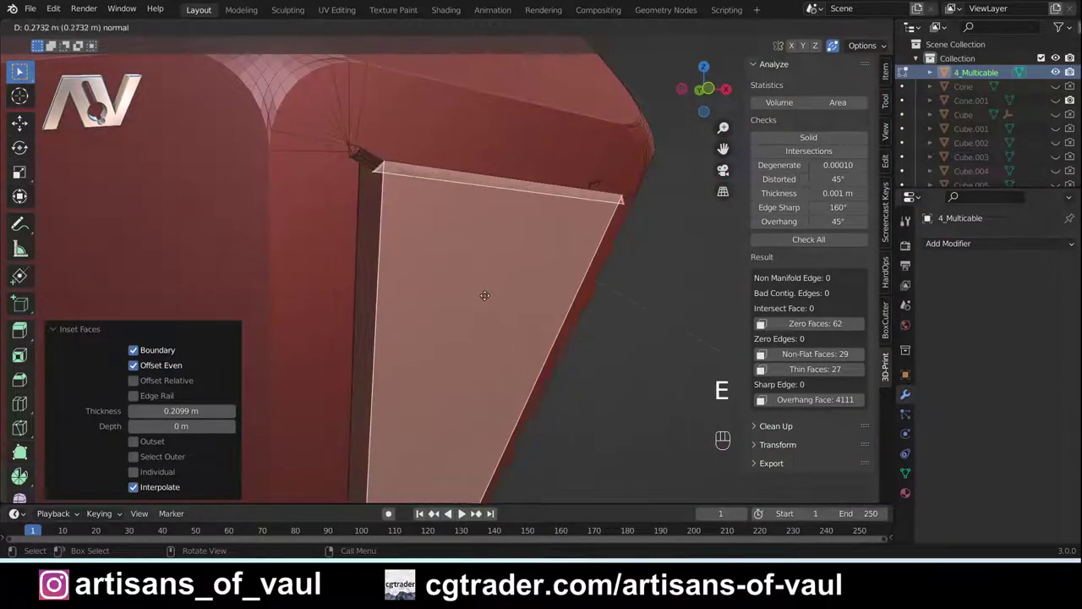
{"action": "left_click", "coordinate": [491, 305]}
{"action": "middle_click_drag", "start_coordinate": [380, 190], "coordinate": [341, 255], "text": "shift"}
{"action": "scroll", "coordinate": [395, 266], "scroll_direction": "up", "scroll_amount": 4}
{"action": "key", "text": "ctrl+z"}
Examine the overlapping vertices at one upper corner of the inset face in vertex mode.
{"action": "scroll", "coordinate": [333, 245], "scroll_direction": "up", "scroll_amount": 1}
{"action": "scroll", "coordinate": [341, 237], "scroll_direction": "down", "scroll_amount": 6}
{"action": "scroll", "coordinate": [346, 229], "scroll_direction": "up", "scroll_amount": 6}
{"action": "key", "text": "Tab"}
{"action": "left_click", "coordinate": [259, 252]}
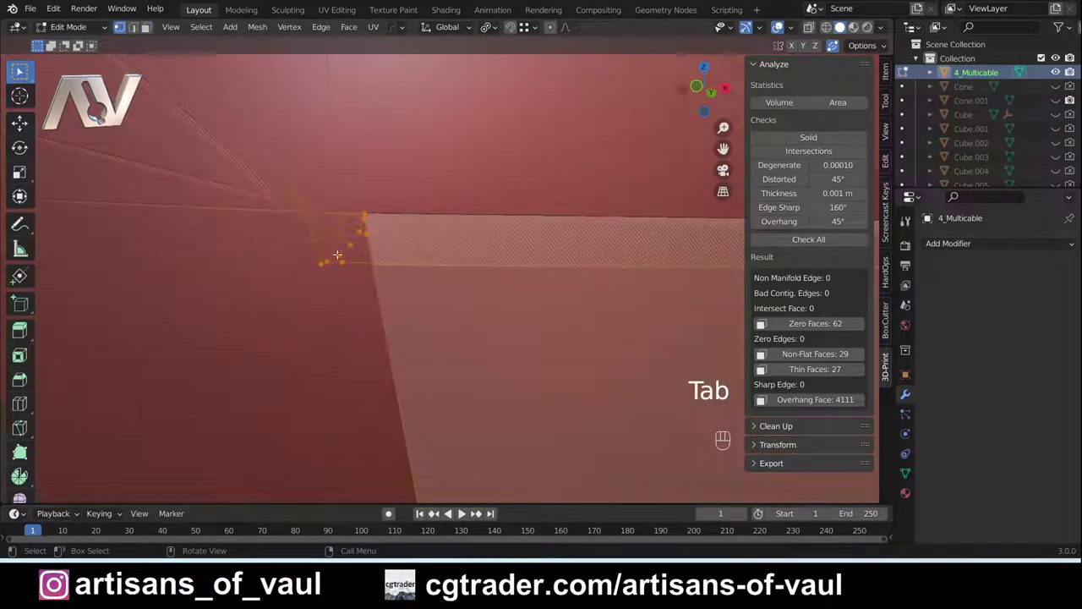
{"action": "scroll", "coordinate": [330, 252], "scroll_direction": "up", "scroll_amount": 4}
{"action": "middle_click_drag", "start_coordinate": [267, 230], "coordinate": [372, 290], "text": "shift"}
{"action": "scroll", "coordinate": [395, 248], "scroll_direction": "up", "scroll_amount": 3}
{"action": "middle_click_drag", "start_coordinate": [394, 249], "coordinate": [209, 354]}
{"action": "middle_click_drag", "start_coordinate": [341, 336], "coordinate": [331, 346]}
{"action": "scroll", "coordinate": [348, 329], "scroll_direction": "down", "scroll_amount": 4}
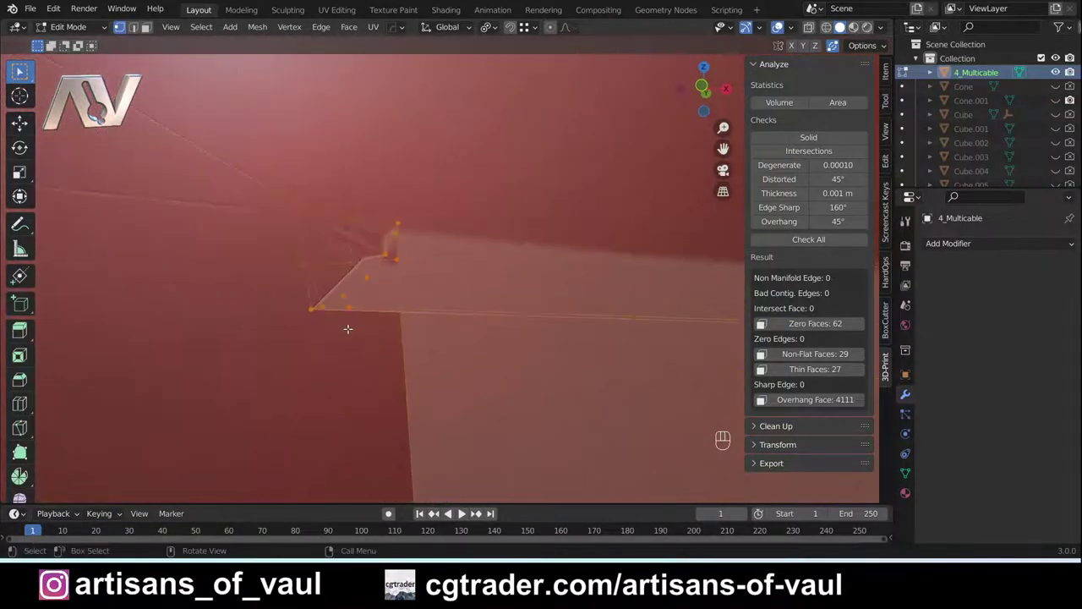
{"action": "scroll", "coordinate": [398, 285], "scroll_direction": "down", "scroll_amount": 4}
{"action": "middle_click_drag", "start_coordinate": [398, 285], "coordinate": [325, 369]}
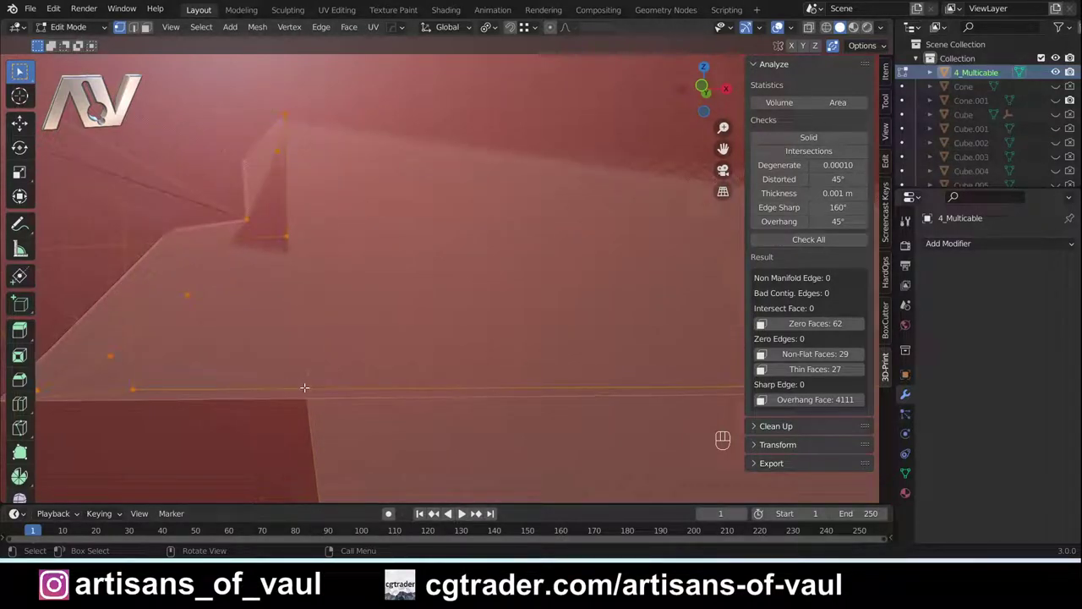
Slide the vertex at the end of the inset's upper edge along that edge by a factor of about 0.020.
{"action": "middle_click_drag", "start_coordinate": [305, 388], "coordinate": [261, 368], "text": "shift"}
{"action": "left_click", "coordinate": [242, 363]}
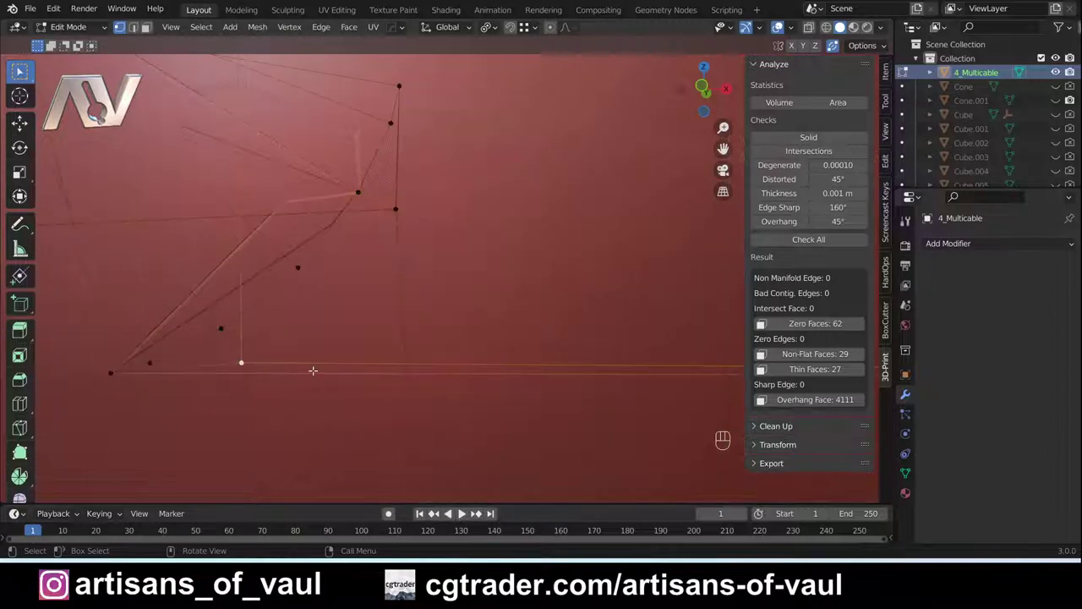
{"action": "key", "text": "g"}
{"action": "key", "text": "g"}
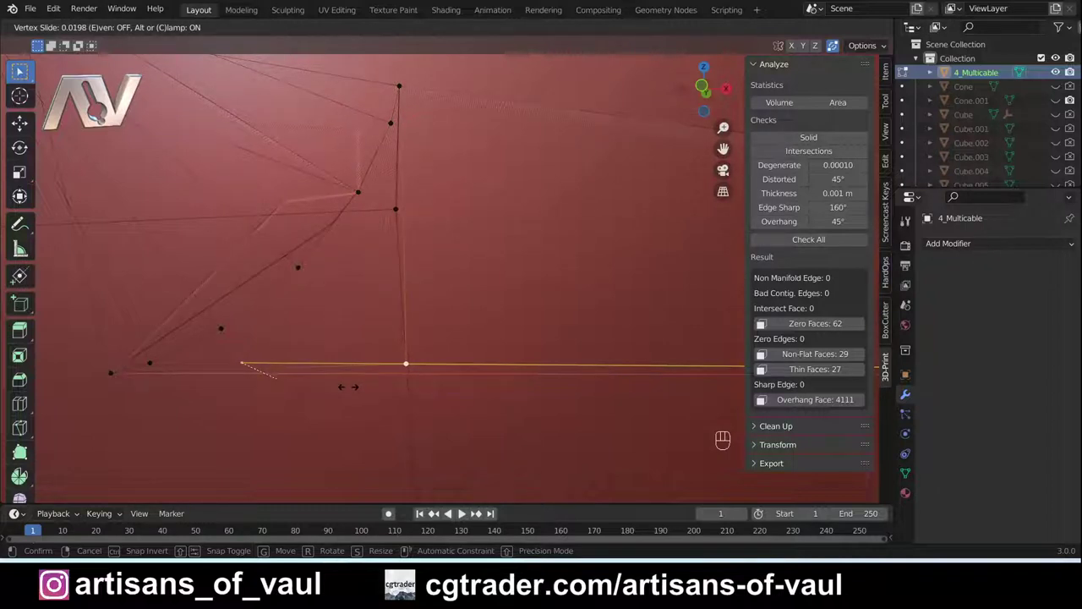
{"action": "left_click", "coordinate": [348, 387]}
{"action": "scroll", "coordinate": [207, 311], "scroll_direction": "down", "scroll_amount": 2}
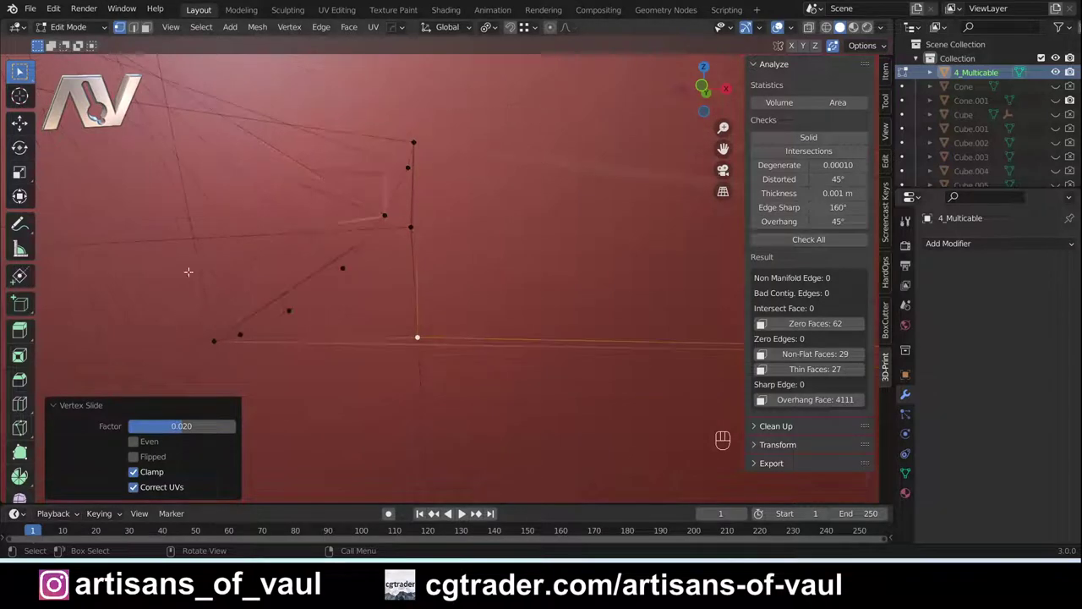
Select the tangled corner vertices with the slid vertex last and merge them into it using Smart Vert.
{"action": "left_click_drag", "start_coordinate": [166, 204], "coordinate": [344, 385]}
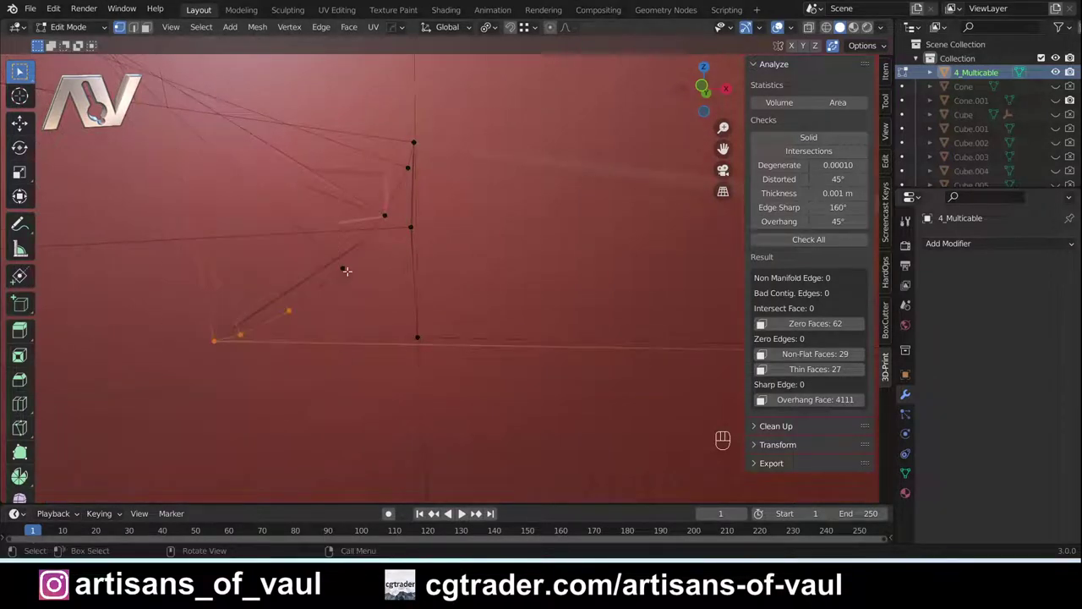
{"action": "left_click_drag", "start_coordinate": [306, 123], "coordinate": [480, 294], "text": "shift"}
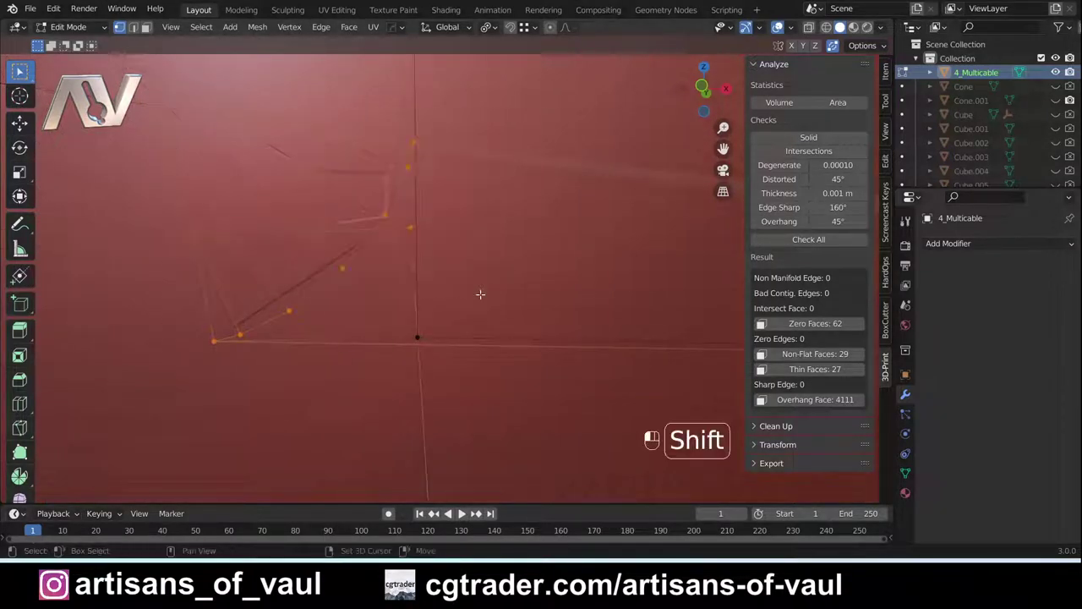
{"action": "left_click", "coordinate": [414, 338], "text": "shift"}
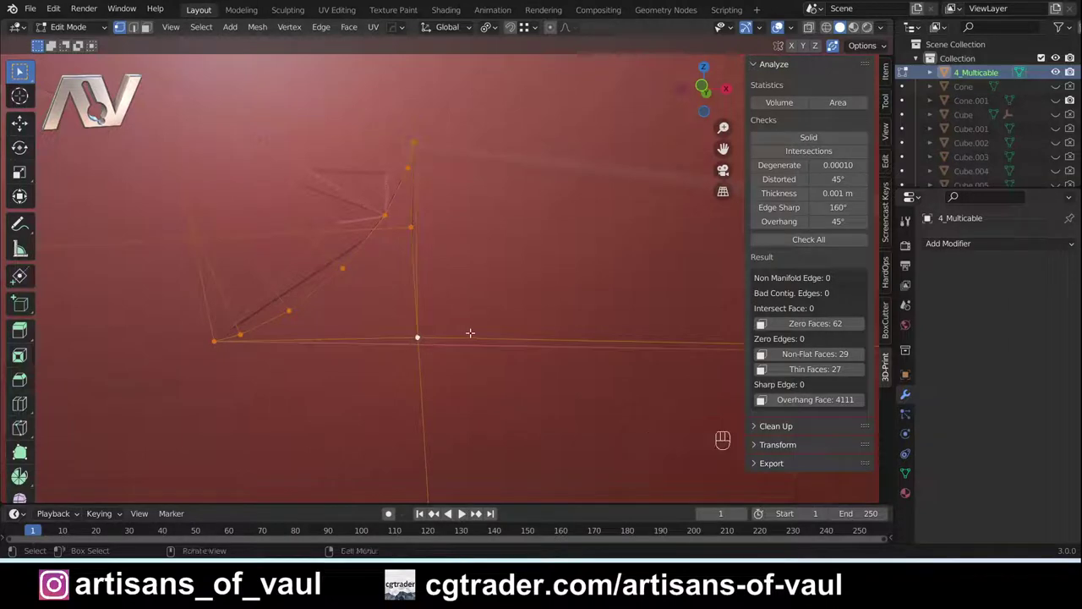
{"action": "key", "text": "1"}
{"action": "scroll", "coordinate": [471, 329], "scroll_direction": "down", "scroll_amount": 5}
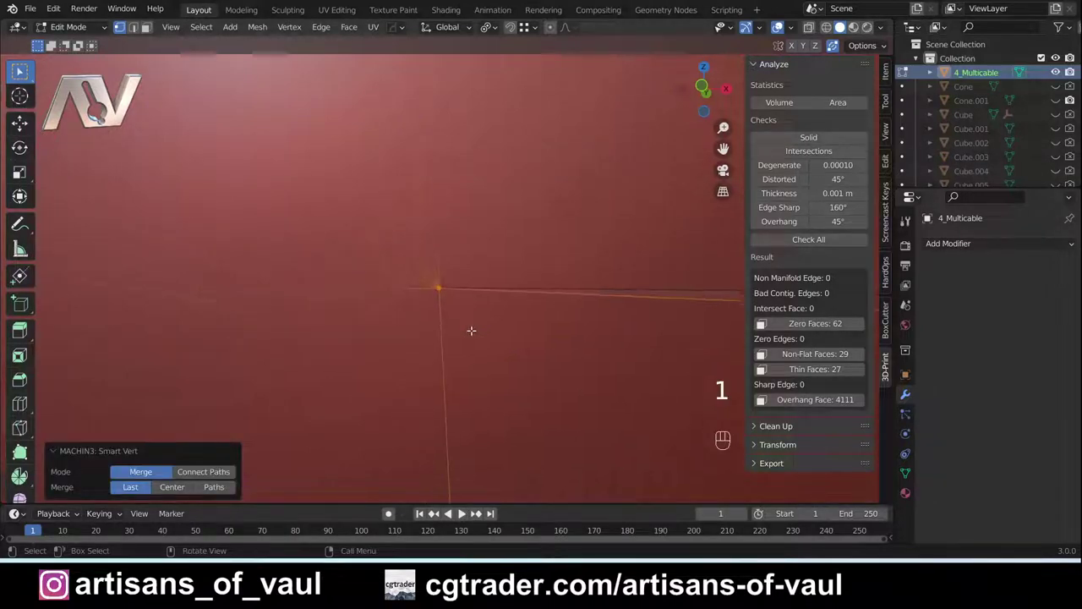
At the inset's other tangled corner, slide the edge's end vertex along its edge by about 0.020 to the crossing with the adjoining edge.
{"action": "middle_click_drag", "start_coordinate": [541, 321], "coordinate": [483, 322], "text": "shift"}
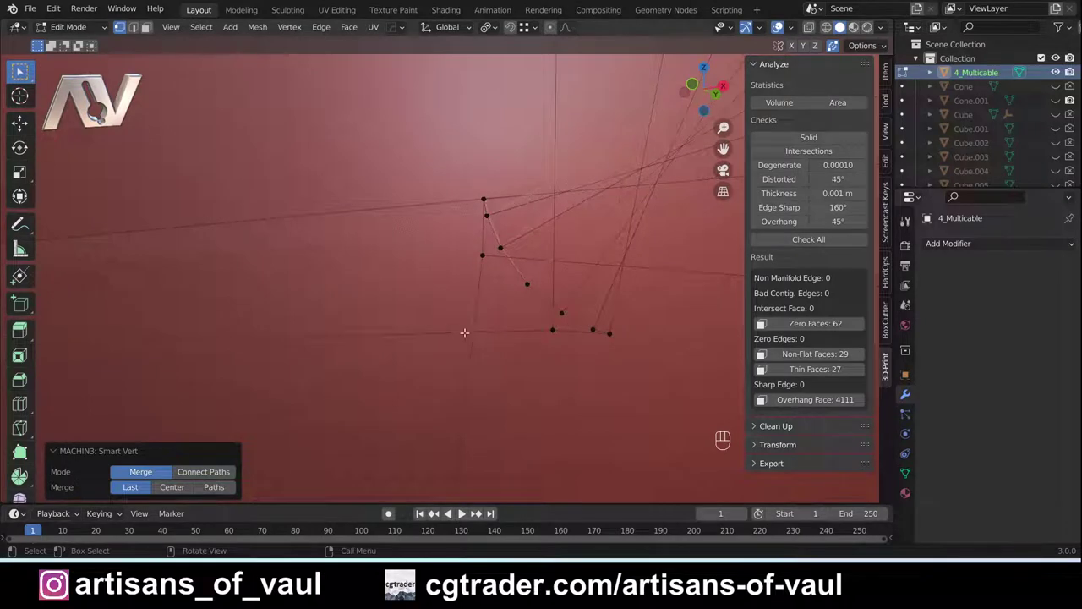
{"action": "left_click", "coordinate": [552, 329]}
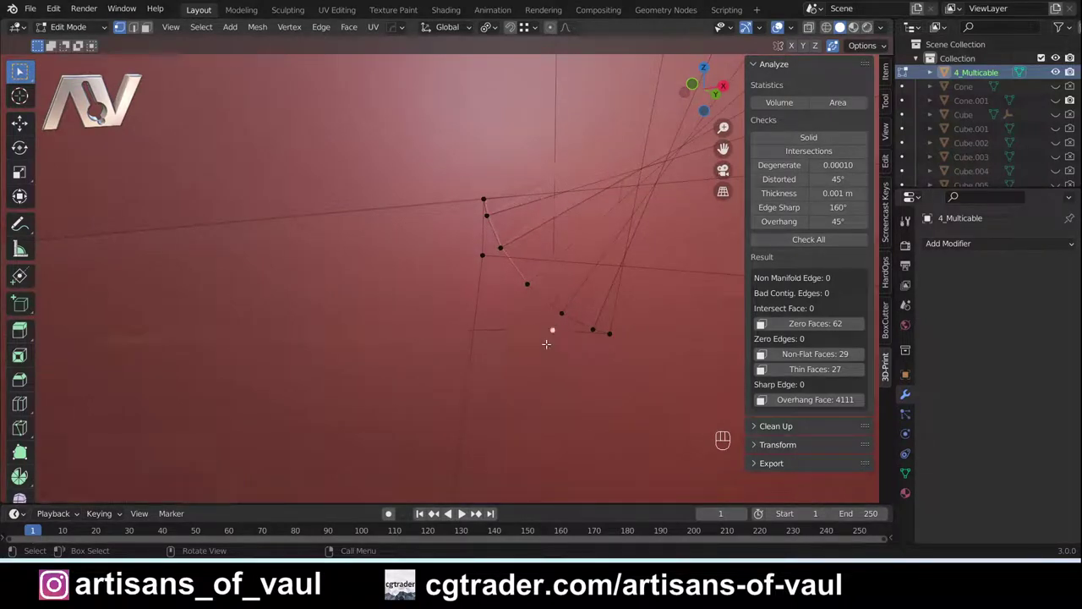
{"action": "key", "text": "g"}
{"action": "key", "text": "g"}
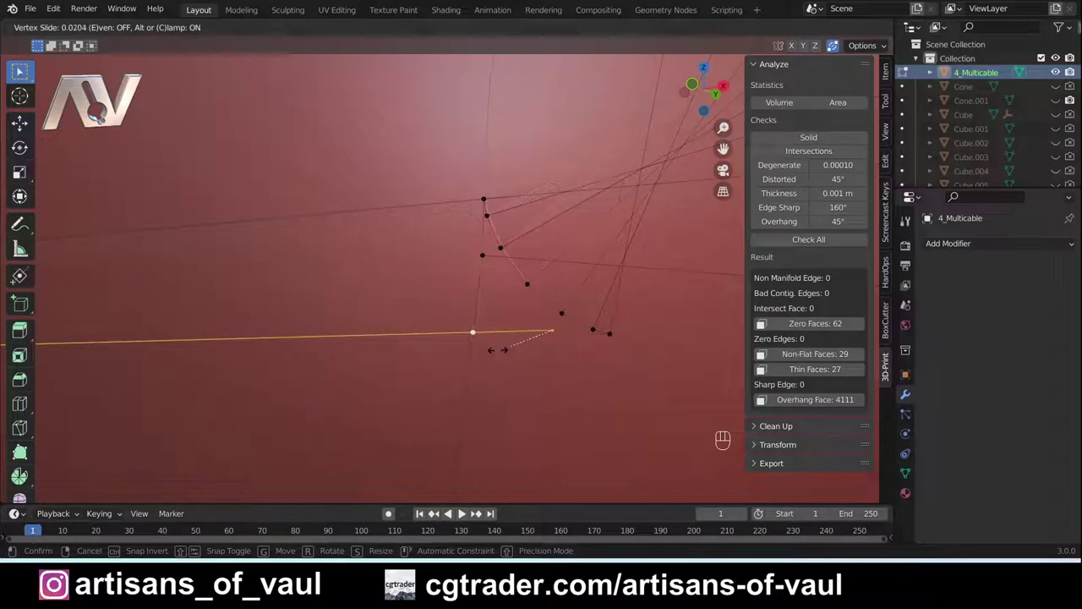
{"action": "left_click", "coordinate": [498, 349]}
Select this corner's overlapping vertices with the slid vertex last and merge them into it using Smart Vert.
{"action": "left_click_drag", "start_coordinate": [453, 170], "coordinate": [645, 369]}
{"action": "left_click", "coordinate": [473, 332], "text": "shift"}
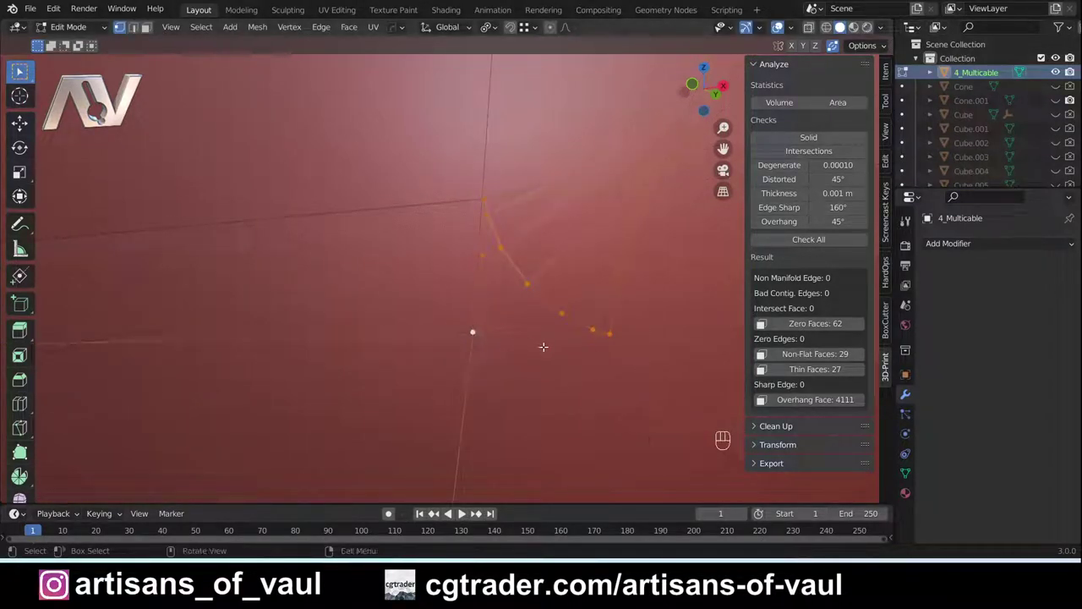
{"action": "key", "text": "1"}
Extrude the repaired inset face on the tip outward and return to object mode.
{"action": "scroll", "coordinate": [502, 333], "scroll_direction": "down", "scroll_amount": 3}
{"action": "middle_click_drag", "start_coordinate": [318, 302], "coordinate": [506, 301]}
{"action": "key", "text": "Tab"}
{"action": "left_click", "coordinate": [604, 302]}
{"action": "scroll", "coordinate": [423, 302], "scroll_direction": "down", "scroll_amount": 5}
{"action": "left_click", "coordinate": [418, 297]}
{"action": "middle_click_drag", "start_coordinate": [461, 316], "coordinate": [493, 335]}
{"action": "key", "text": "e"}
{"action": "left_click", "coordinate": [470, 342]}
{"action": "key", "text": "Tab"}
{"action": "left_click", "coordinate": [435, 340]}
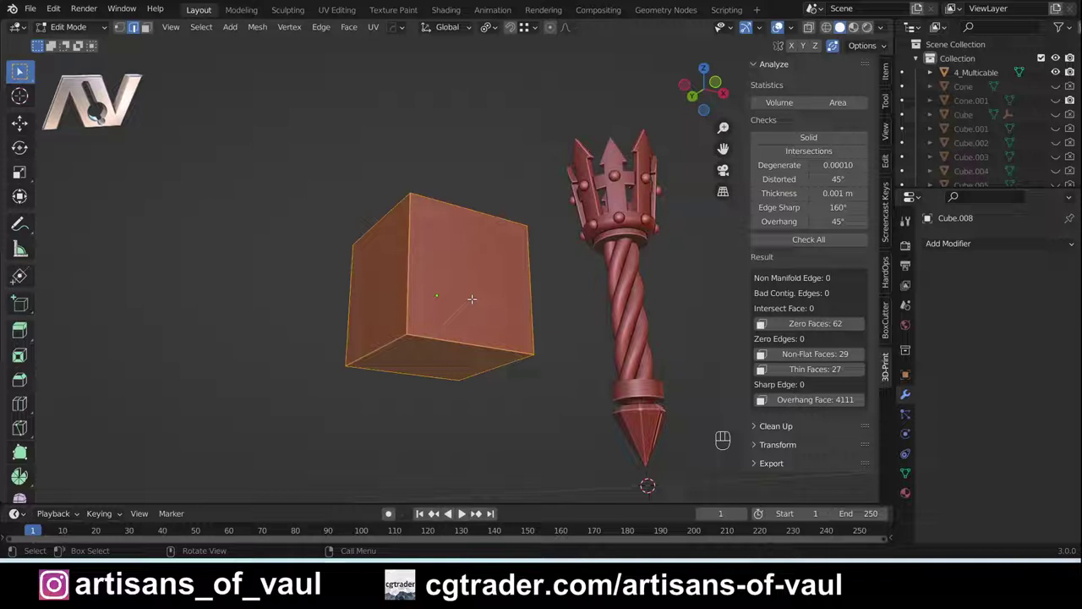
Bevel one lower edge of the demonstration cube with a width of about 0.289 m and 10 segments.
{"action": "key", "text": "Tab"}
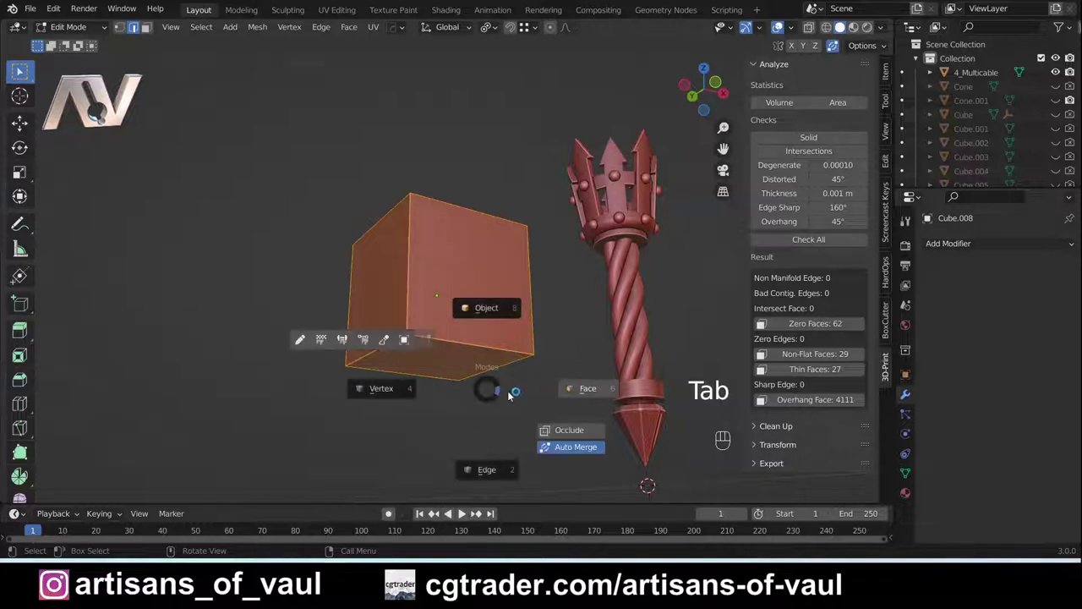
{"action": "left_click", "coordinate": [498, 470]}
{"action": "left_click", "coordinate": [374, 352]}
{"action": "scroll", "coordinate": [430, 347], "scroll_direction": "up", "scroll_amount": 4}
{"action": "middle_click_drag", "start_coordinate": [430, 347], "coordinate": [444, 301], "text": "shift"}
{"action": "key", "text": "ctrl+b"}
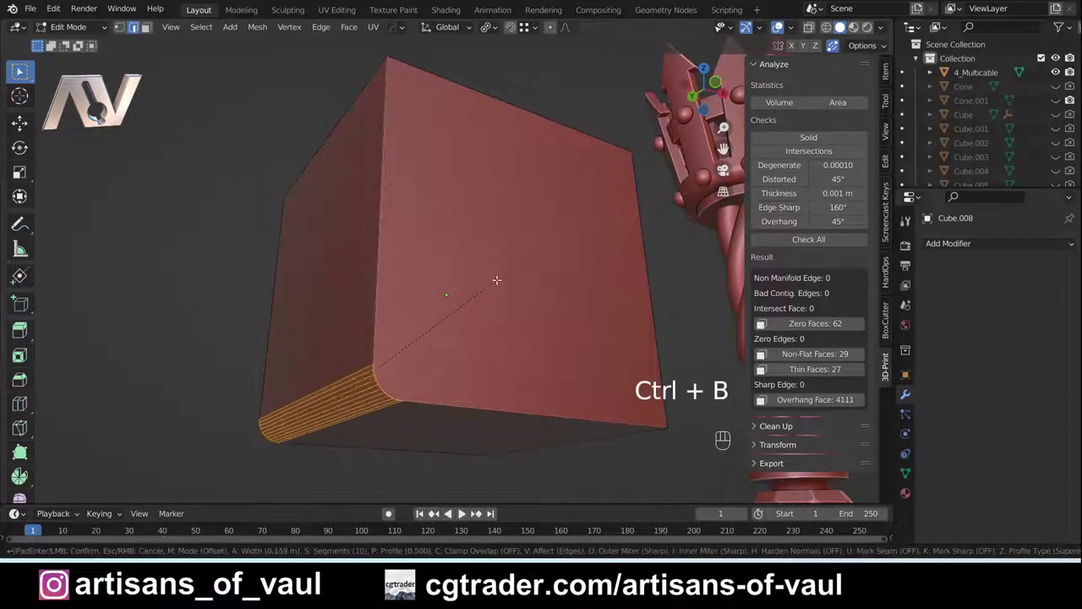
{"action": "left_click", "coordinate": [510, 264]}
Inset the cube's side face containing the rounded corner by about 0.641 m so the inset overlaps at that corner.
{"action": "middle_click_drag", "start_coordinate": [510, 264], "coordinate": [567, 327]}
{"action": "key", "text": "Tab"}
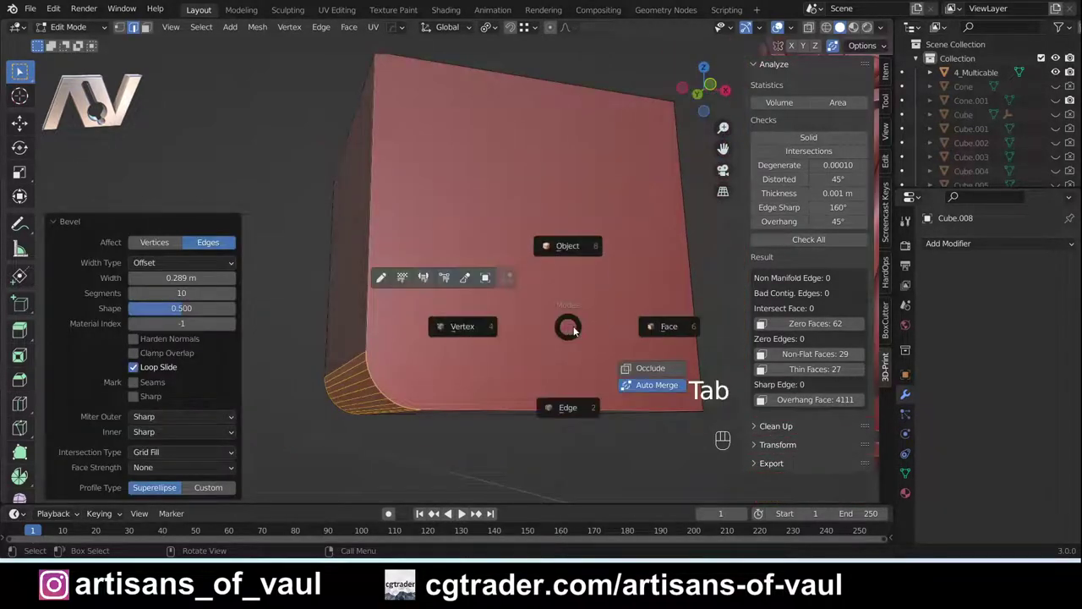
{"action": "left_click", "coordinate": [655, 327]}
{"action": "left_click", "coordinate": [560, 279]}
{"action": "key", "text": "i"}
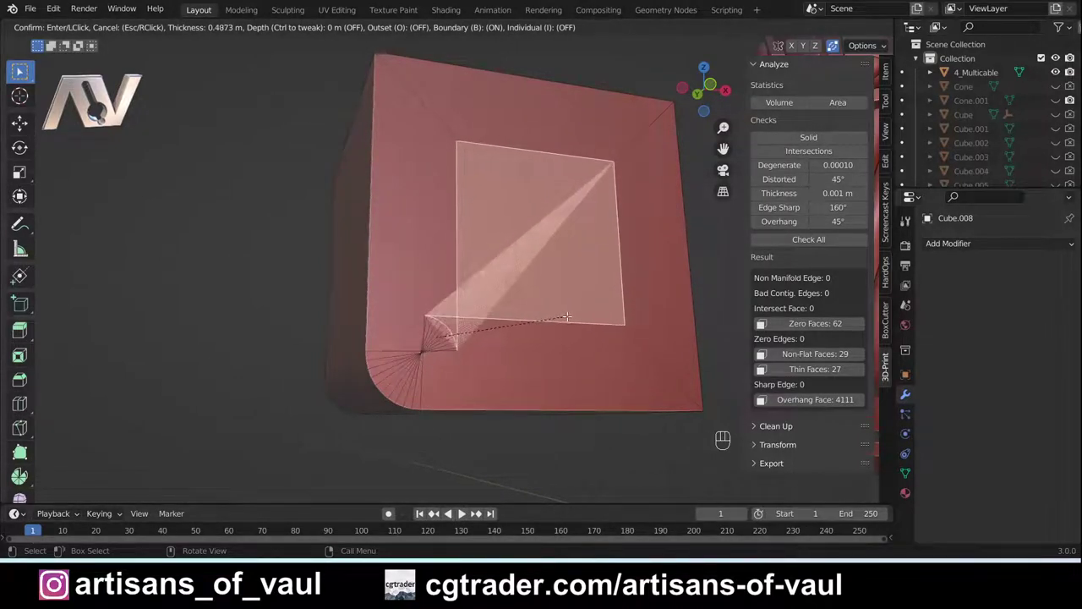
{"action": "left_click", "coordinate": [439, 324]}
Switch to vertex mode and select the overshooting end vertex of the inset's lower edge, at the upper end of the inverted arc.
{"action": "scroll", "coordinate": [439, 324], "scroll_direction": "up", "scroll_amount": 4}
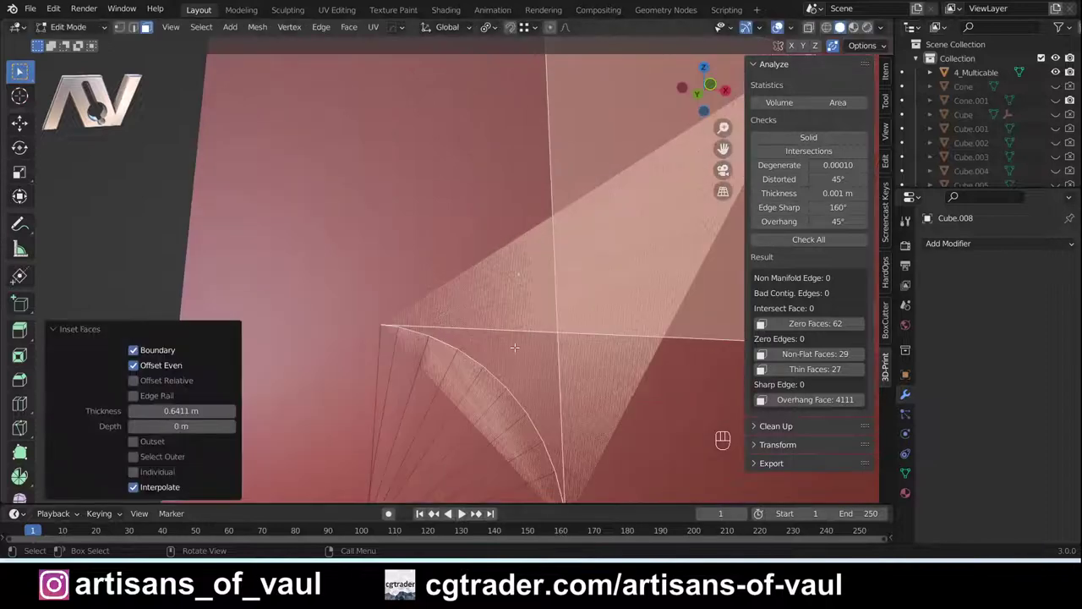
{"action": "scroll", "coordinate": [513, 335], "scroll_direction": "down", "scroll_amount": 1}
{"action": "middle_click_drag", "start_coordinate": [512, 335], "coordinate": [515, 281], "text": "shift"}
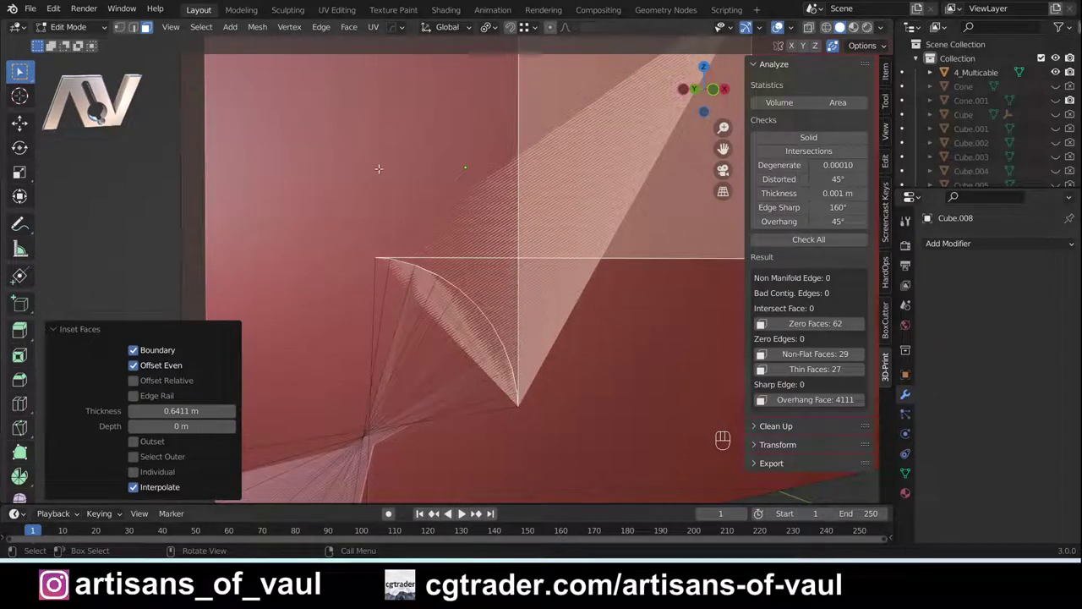
{"action": "scroll", "coordinate": [550, 267], "scroll_direction": "down", "scroll_amount": 4}
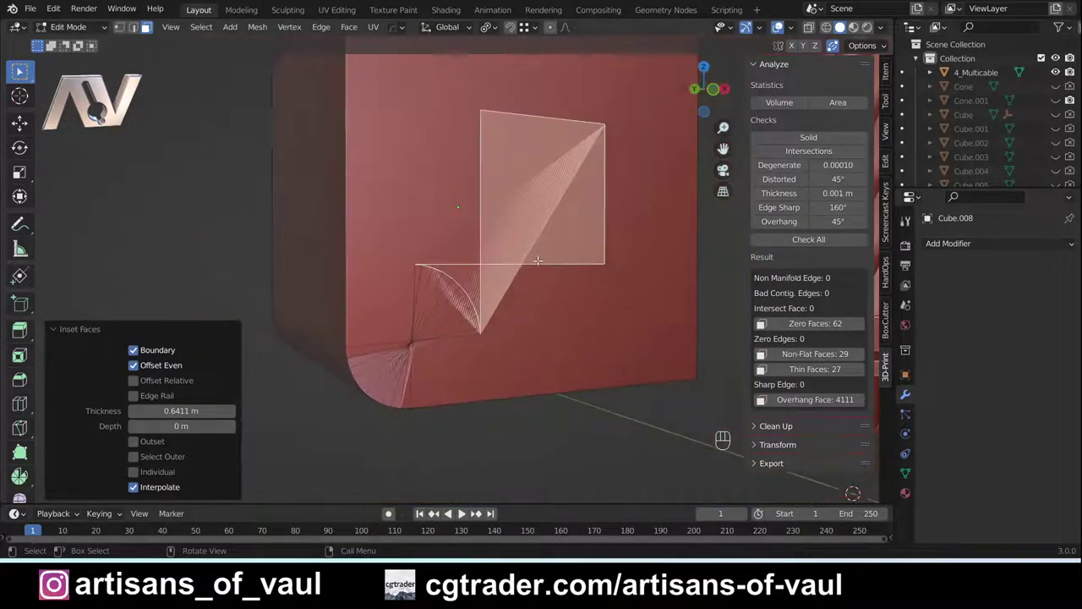
{"action": "scroll", "coordinate": [532, 262], "scroll_direction": "up", "scroll_amount": 4}
{"action": "key", "text": "Tab"}
{"action": "left_click", "coordinate": [414, 270]}
{"action": "mouse_move", "coordinate": [412, 268]}
{"action": "middle_mouse_down"}
{"action": "mouse_move", "coordinate": [456, 292]}
{"action": "mouse_move", "coordinate": [407, 272]}
{"action": "middle_mouse_up"}
{"action": "left_click", "coordinate": [362, 253]}
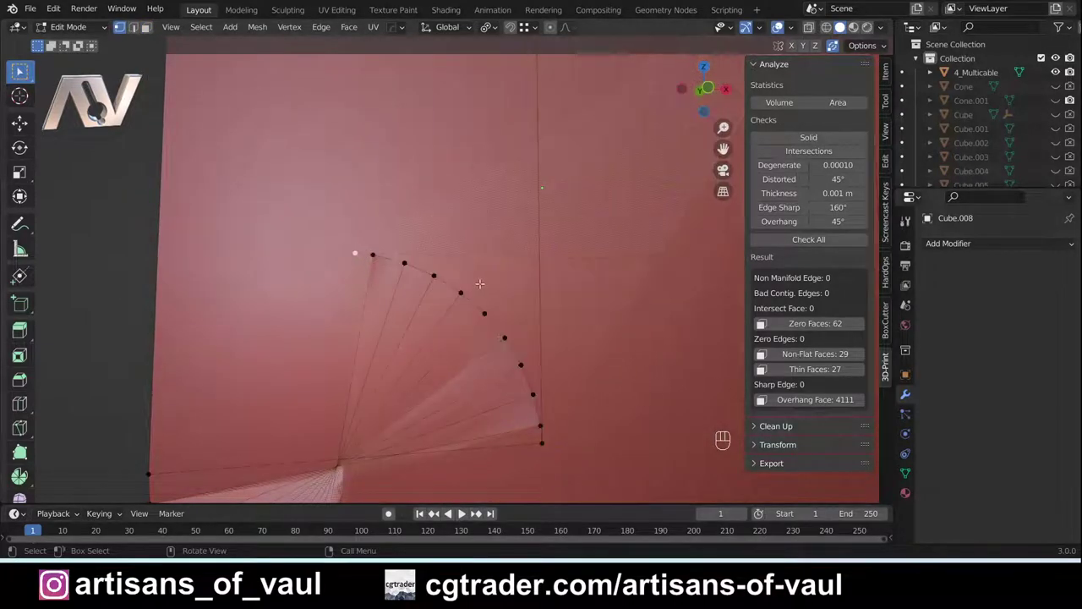
Try to slide the selected vertex along the inset's lower edge by a factor of about 0.31.
{"action": "key", "text": "g"}
{"action": "key", "text": "g"}
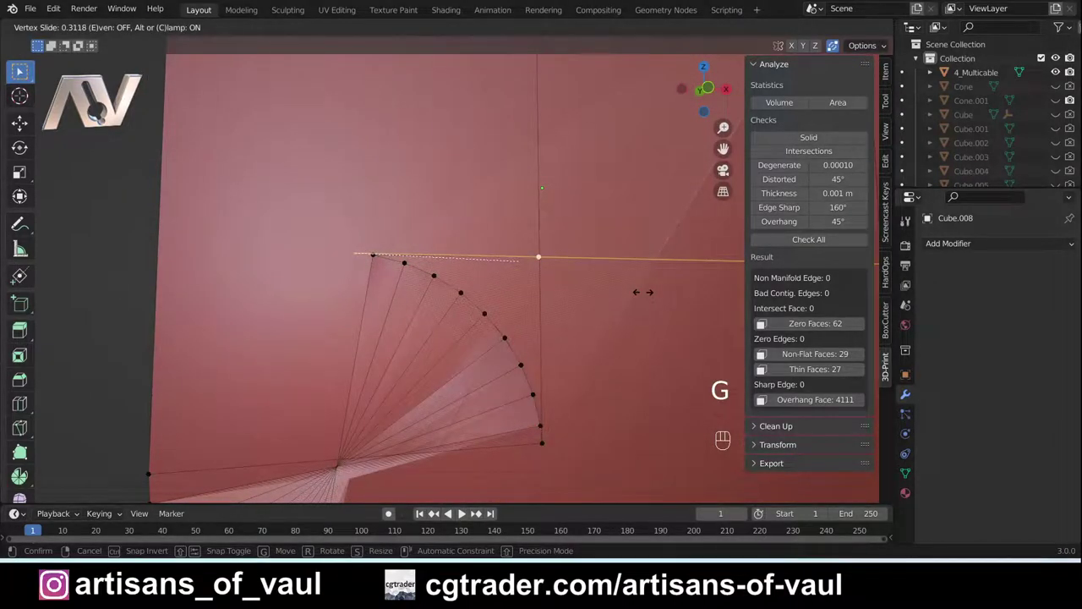
{"action": "left_click", "coordinate": [640, 292]}
{"action": "middle_click_drag", "start_coordinate": [446, 228], "coordinate": [442, 225]}
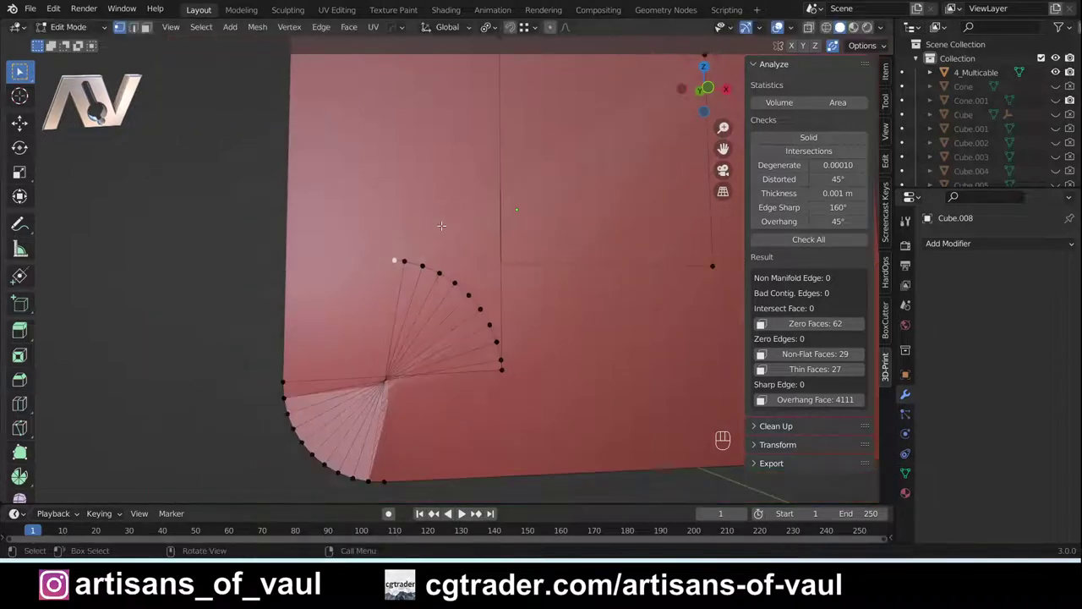
Enable the Align Pie in the MACHIN3tools add-on preferences and close the preferences.
{"action": "scroll", "coordinate": [455, 220], "scroll_direction": "down", "scroll_amount": 5}
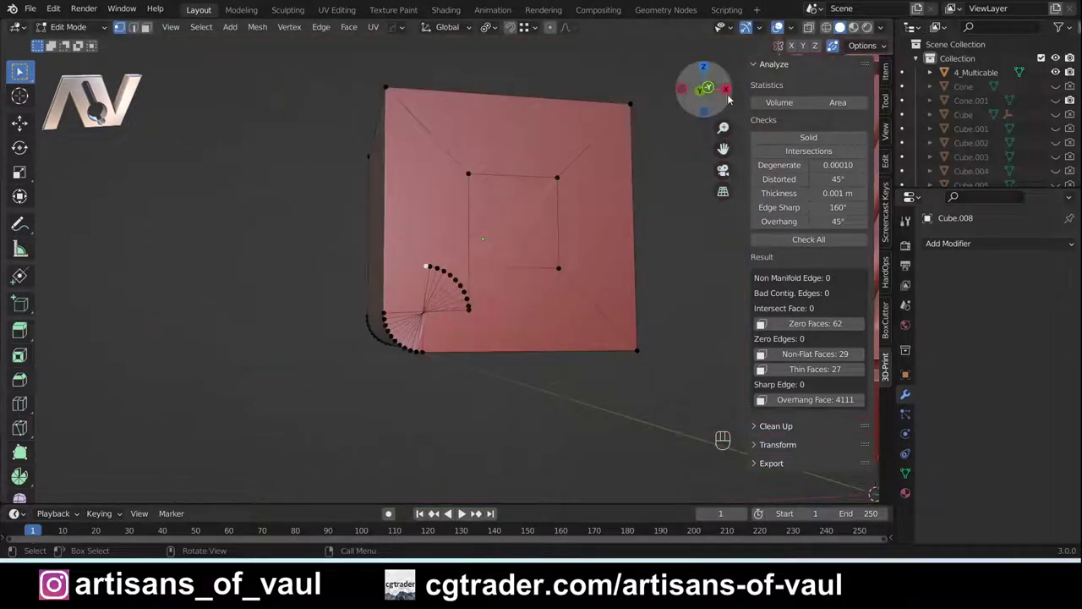
{"action": "scroll", "coordinate": [483, 95], "scroll_direction": "up", "scroll_amount": 3}
{"action": "middle_click_drag", "start_coordinate": [483, 95], "coordinate": [461, 147], "text": "shift"}
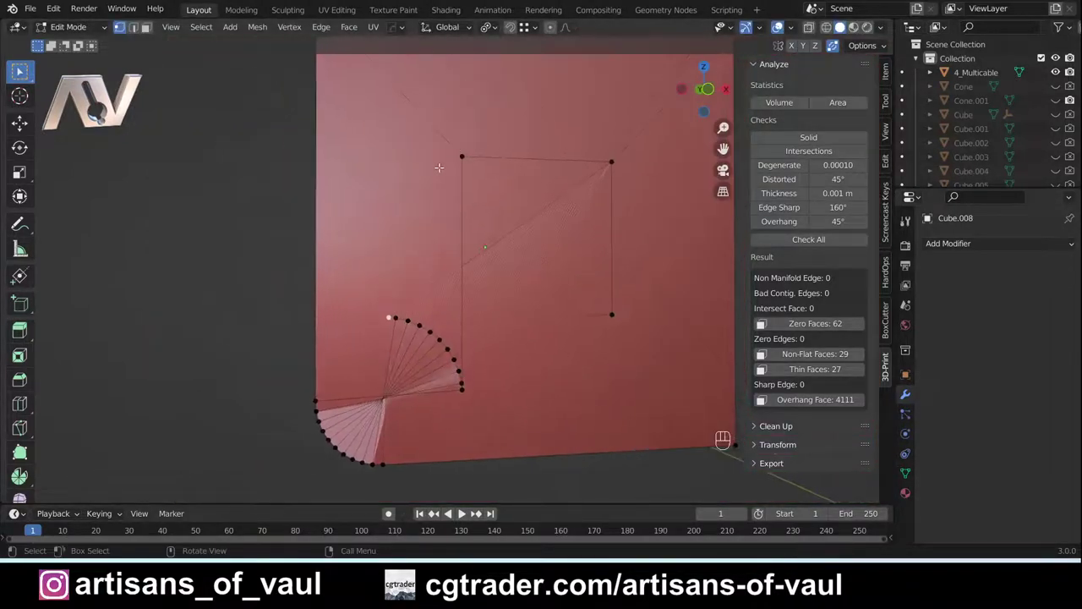
{"action": "left_click", "coordinate": [53, 11]}
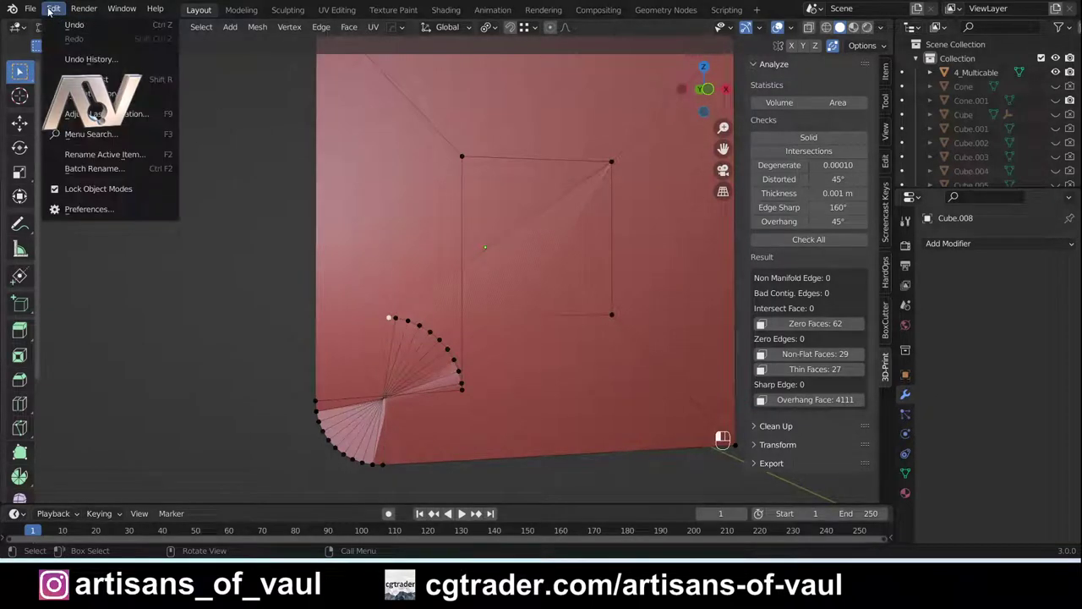
{"action": "left_click", "coordinate": [102, 212]}
{"action": "left_click_drag", "start_coordinate": [233, 21], "coordinate": [414, 94]}
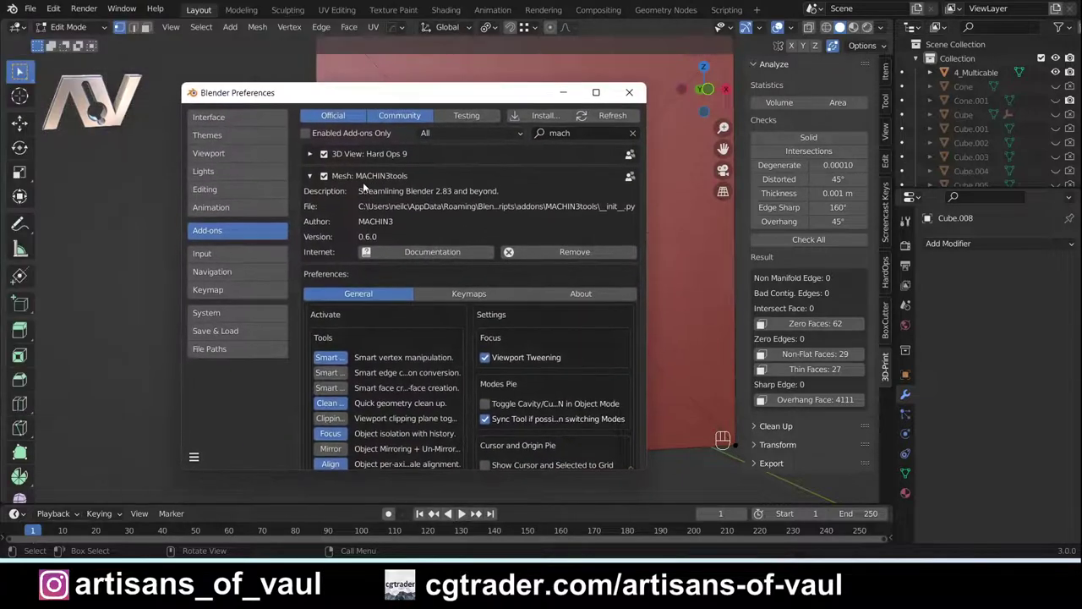
{"action": "scroll", "coordinate": [459, 303], "scroll_direction": "down", "scroll_amount": 7}
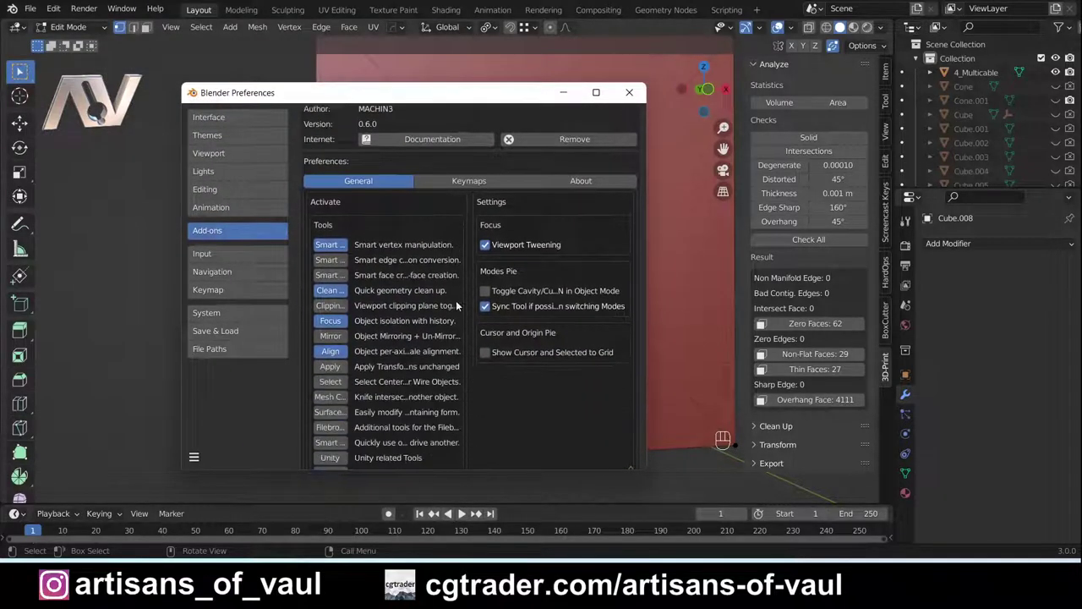
{"action": "scroll", "coordinate": [456, 300], "scroll_direction": "down", "scroll_amount": 5}
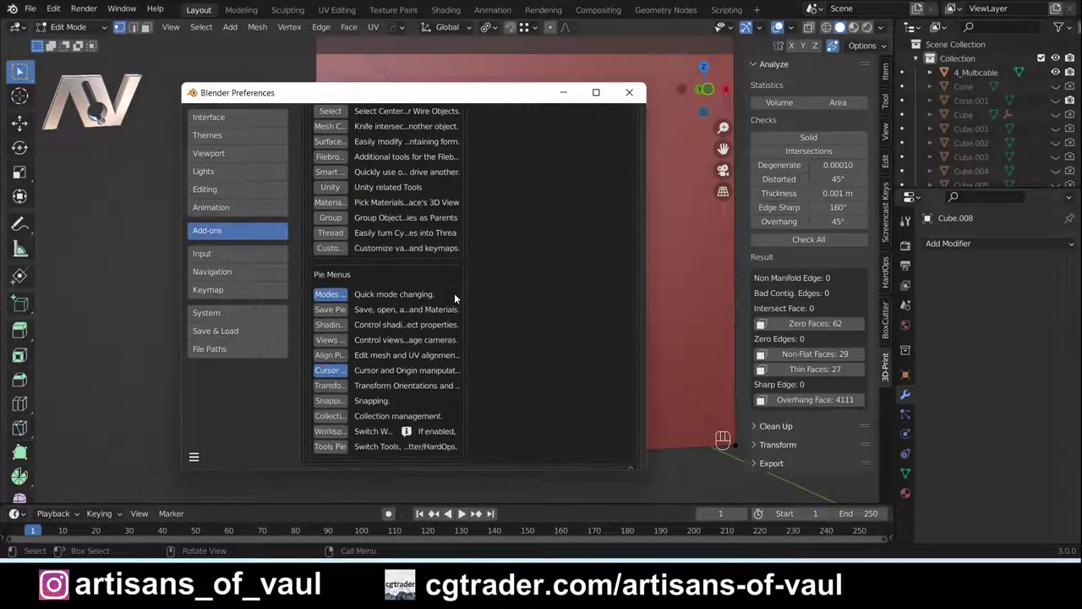
{"action": "left_click", "coordinate": [330, 355]}
{"action": "left_click", "coordinate": [629, 92]}
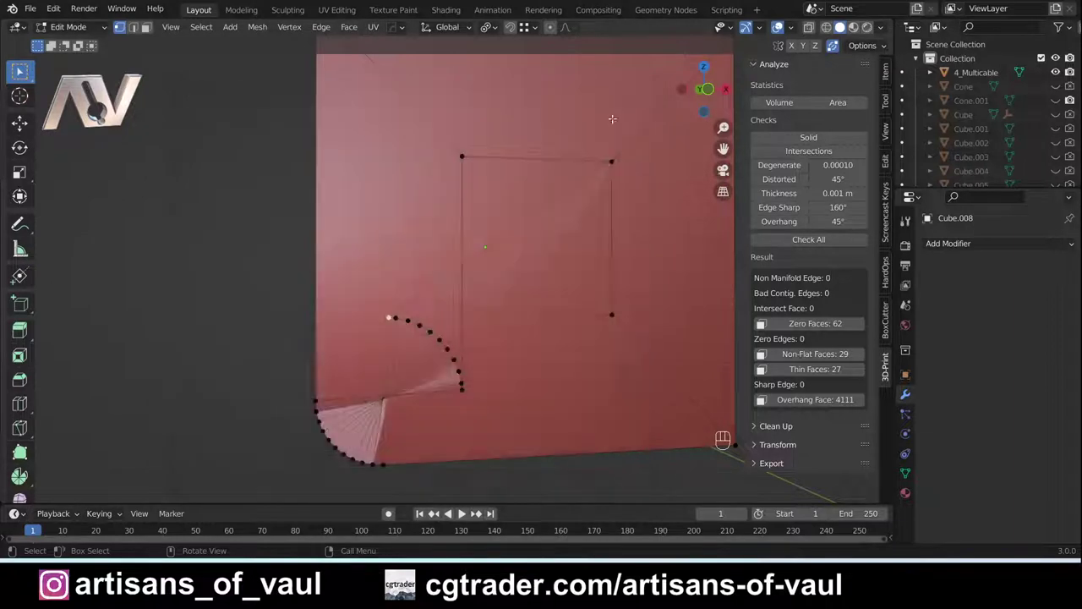
Add the vertex at the arc's lower end to the selection and align both vertices with the Align pie's Right option.
{"action": "scroll", "coordinate": [460, 376], "scroll_direction": "up", "scroll_amount": 3}
{"action": "middle_click_drag", "start_coordinate": [485, 394], "coordinate": [458, 227], "text": "shift"}
{"action": "scroll", "coordinate": [445, 245], "scroll_direction": "up", "scroll_amount": 2}
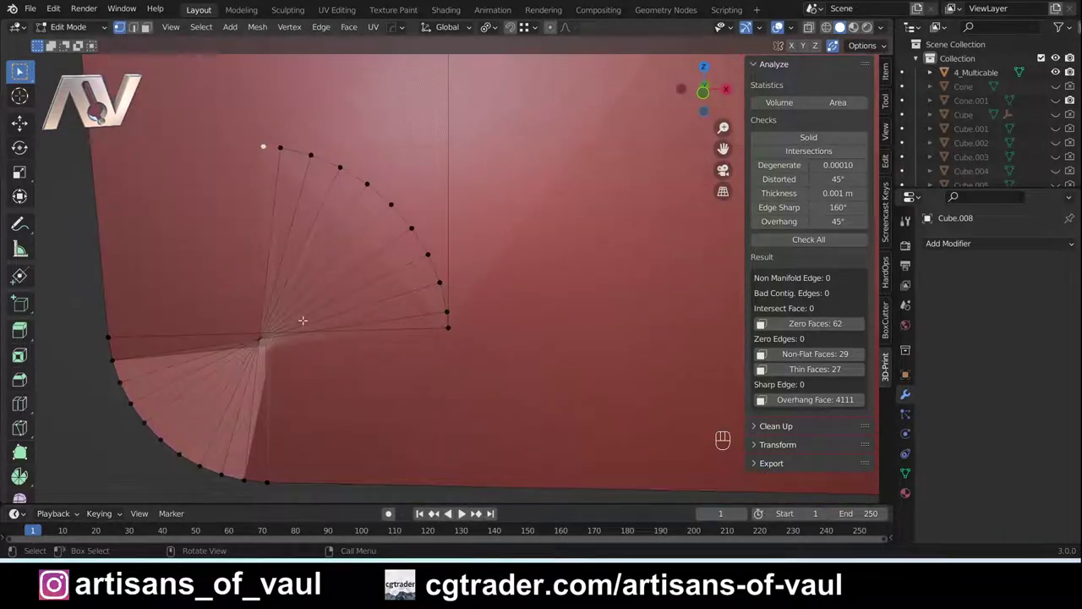
{"action": "key", "text": "shift"}
{"action": "left_click", "coordinate": [449, 328], "text": "shift"}
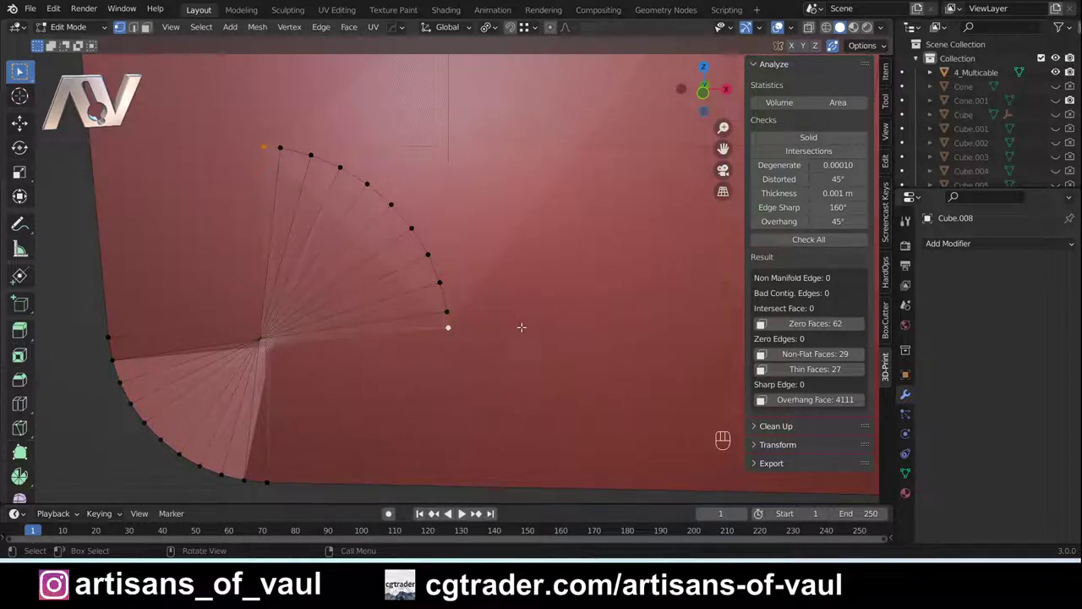
{"action": "key", "text": "a"}
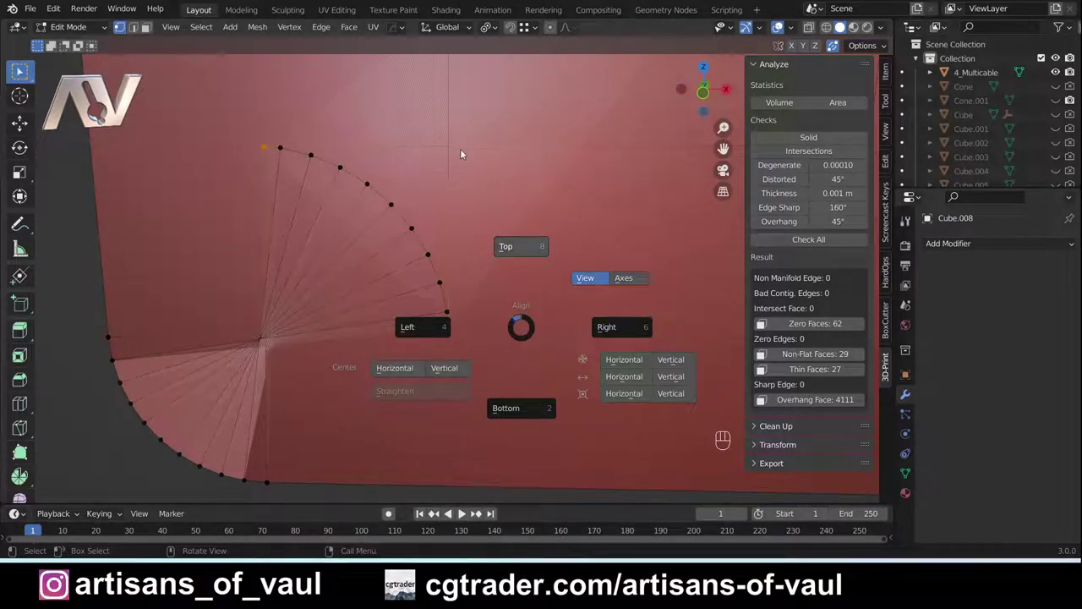
{"action": "left_click", "coordinate": [484, 301]}
{"action": "middle_click_drag", "start_coordinate": [479, 300], "coordinate": [500, 263], "text": "shift"}
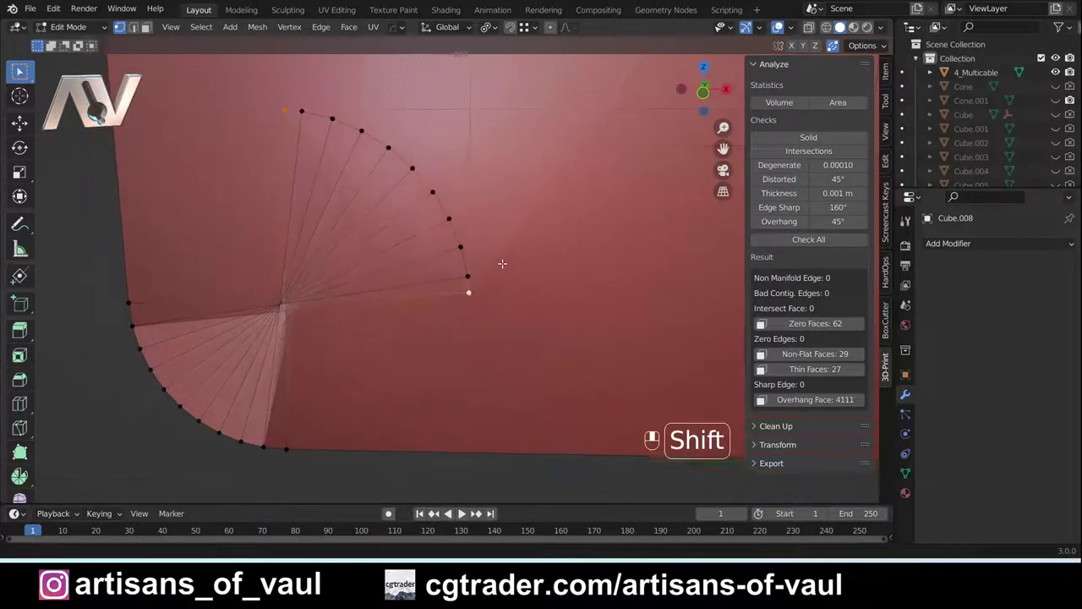
{"action": "key", "text": "alt+a"}
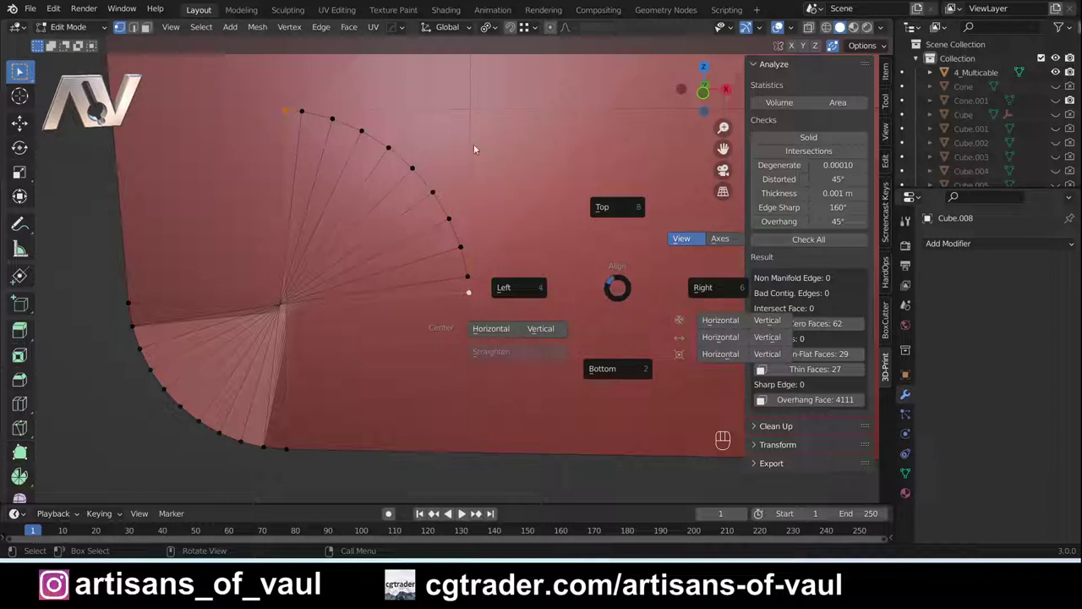
{"action": "left_click", "coordinate": [718, 296]}
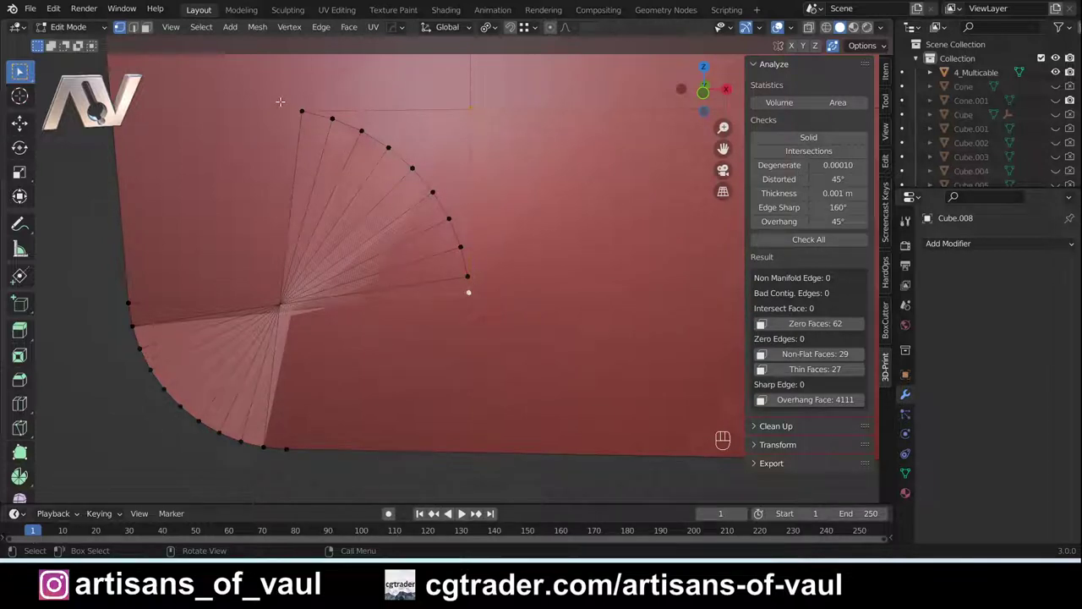
Select the inverted arc's vertices with the aligned corner vertex last and merge them into it using Smart Vert.
{"action": "left_click_drag", "start_coordinate": [288, 101], "coordinate": [511, 311], "text": "shift"}
{"action": "key", "text": "1"}
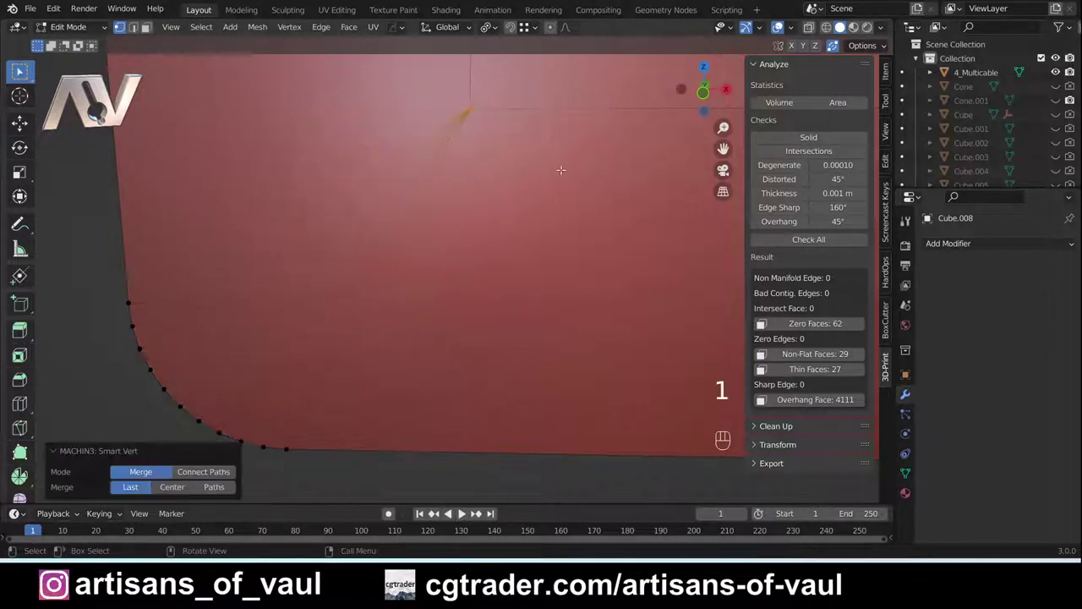
{"action": "scroll", "coordinate": [498, 154], "scroll_direction": "down", "scroll_amount": 6}
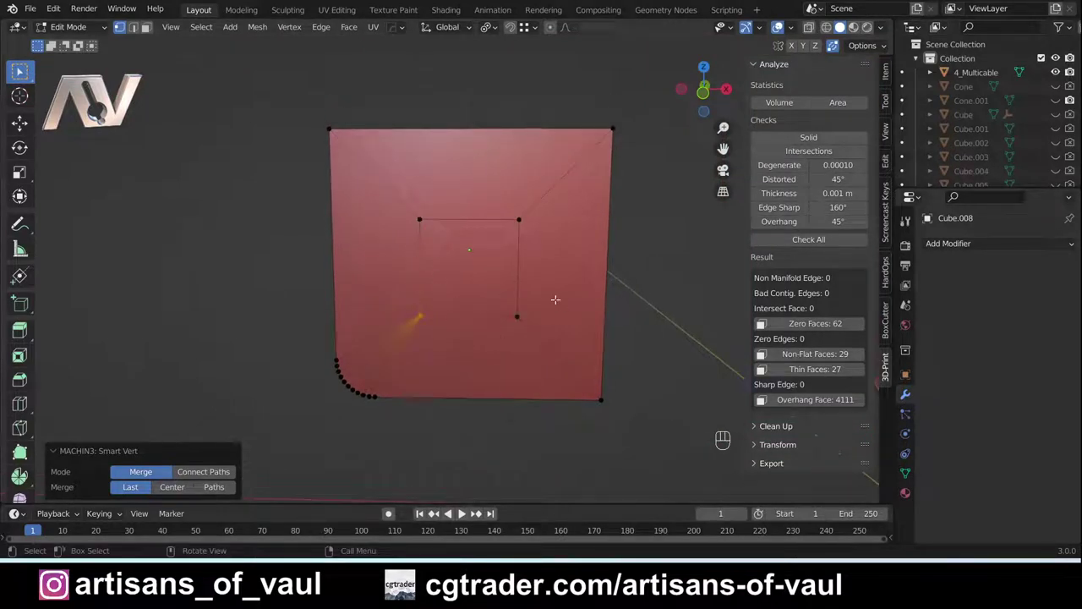
{"action": "scroll", "coordinate": [563, 301], "scroll_direction": "up", "scroll_amount": 2}
{"action": "middle_click_drag", "start_coordinate": [359, 290], "coordinate": [420, 343]}
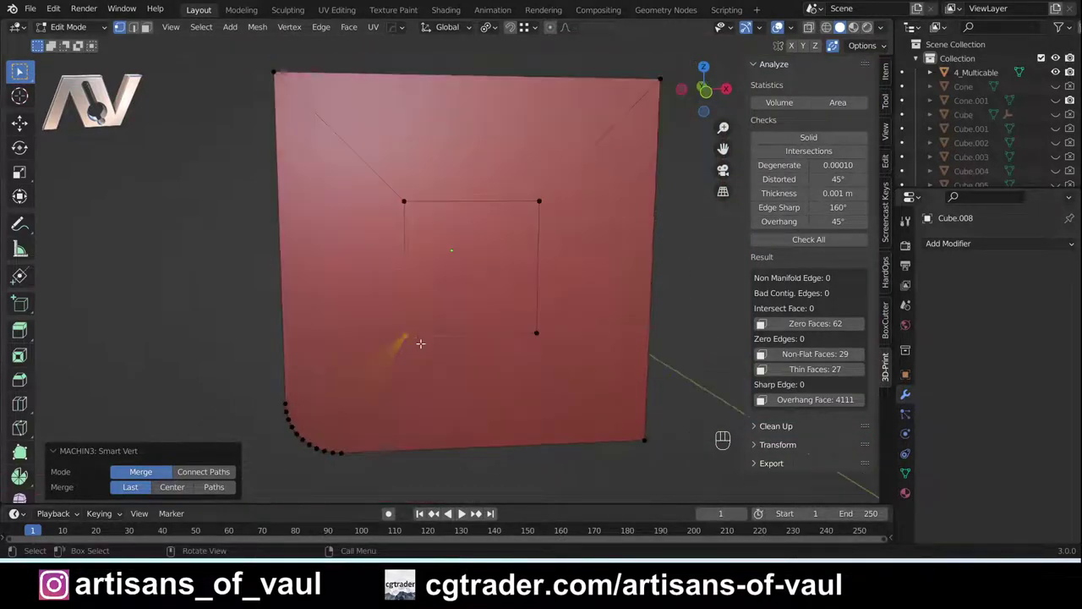
Switch to face mode and extrude the cleaned square inset face outward from the cube.
{"action": "key", "text": "Tab"}
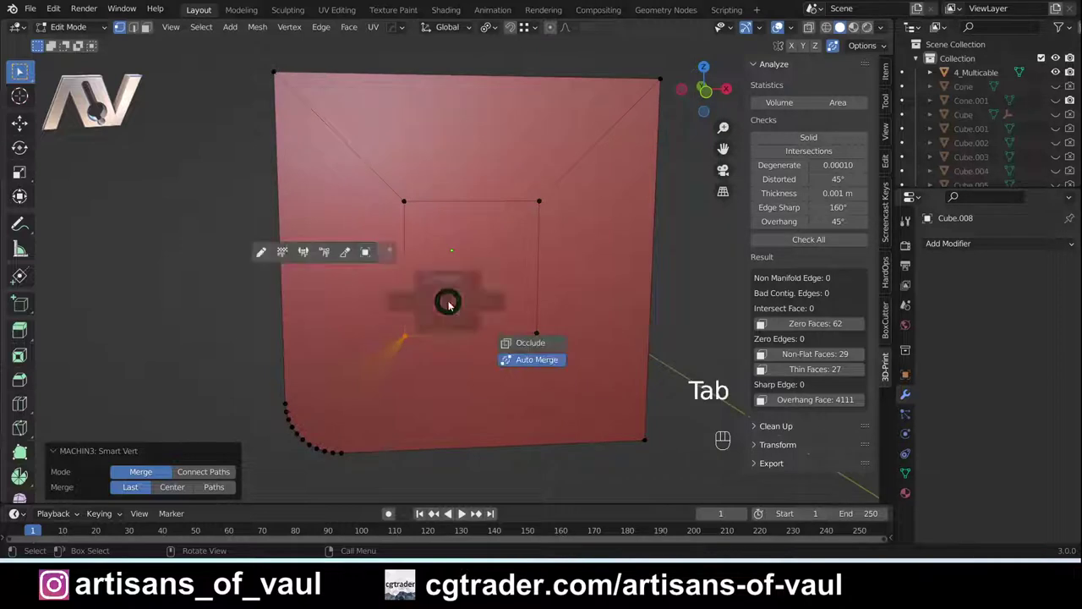
{"action": "left_click", "coordinate": [559, 299]}
{"action": "left_click", "coordinate": [430, 276]}
{"action": "middle_click_drag", "start_coordinate": [431, 276], "coordinate": [486, 280]}
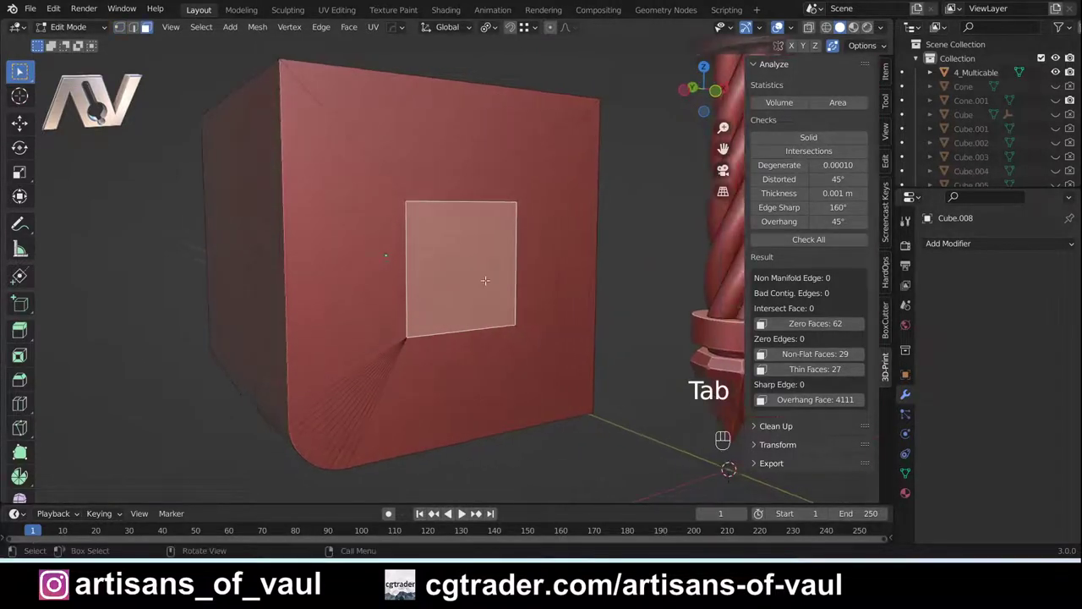
{"action": "key", "text": "e"}
{"action": "left_click", "coordinate": [459, 295]}
Move the cube's top corner vertex at positive X and Y, away from the extruded block, about 5.53 m, 4.19 m and 2.99 m in X, Y and Z.
{"action": "scroll", "coordinate": [385, 314], "scroll_direction": "up", "scroll_amount": 2}
{"action": "middle_click_drag", "start_coordinate": [386, 313], "coordinate": [384, 433]}
{"action": "scroll", "coordinate": [396, 316], "scroll_direction": "down", "scroll_amount": 4}
{"action": "middle_click_drag", "start_coordinate": [359, 253], "coordinate": [390, 280]}
{"action": "middle_click_drag", "start_coordinate": [441, 229], "coordinate": [397, 301], "text": "shift"}
{"action": "key", "text": "Tab"}
{"action": "left_click", "coordinate": [446, 181]}
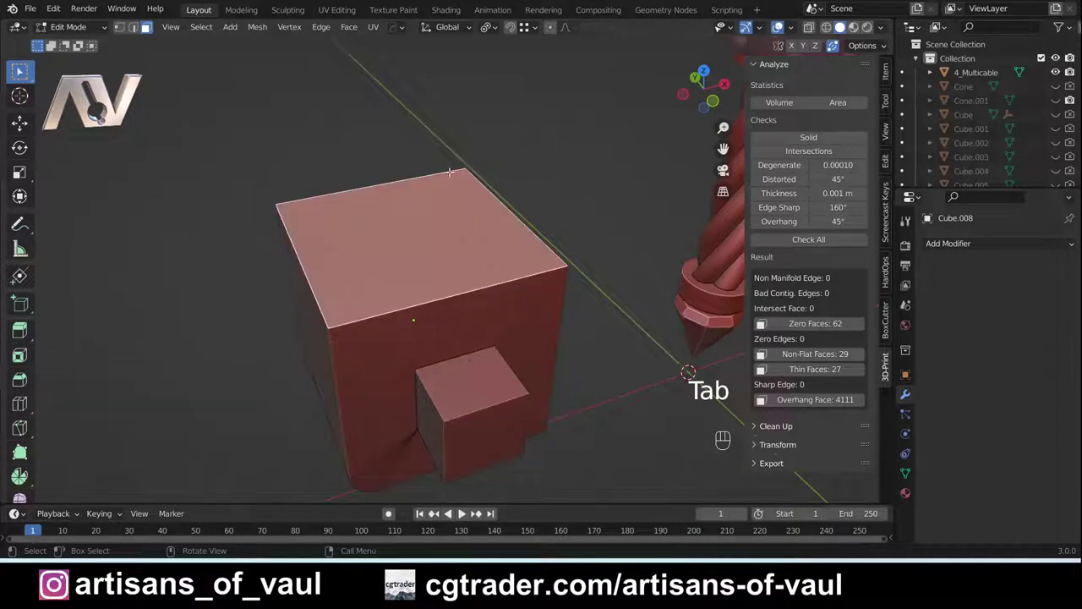
{"action": "key", "text": "Tab"}
{"action": "left_click", "coordinate": [310, 248]}
{"action": "left_click", "coordinate": [470, 171]}
{"action": "middle_click_drag", "start_coordinate": [475, 171], "coordinate": [579, 234]}
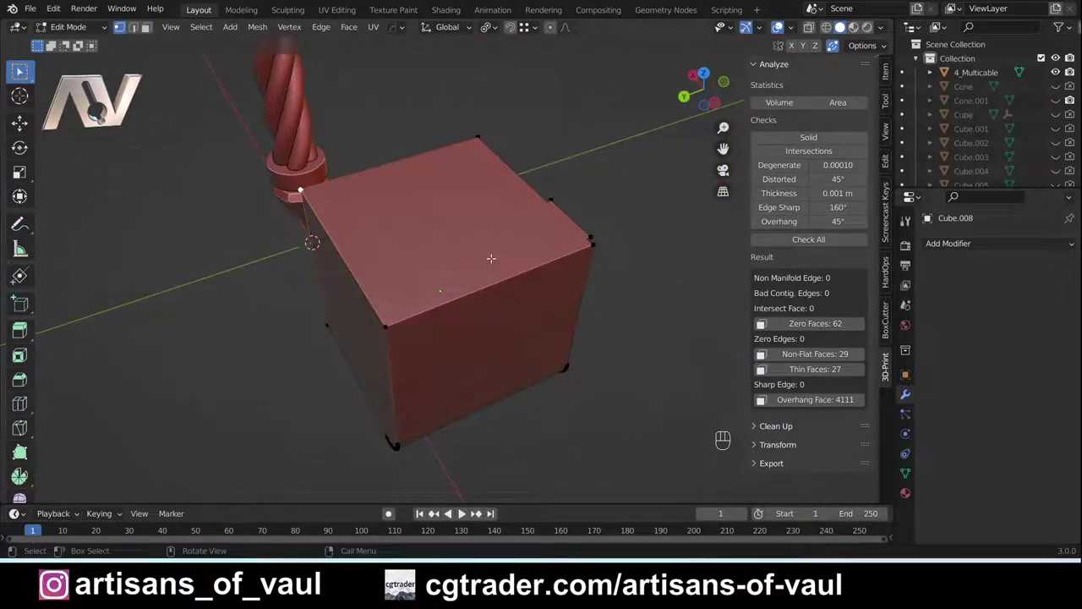
{"action": "key", "text": "g"}
{"action": "left_click", "coordinate": [333, 189]}
{"action": "middle_click_drag", "start_coordinate": [332, 190], "coordinate": [441, 261]}
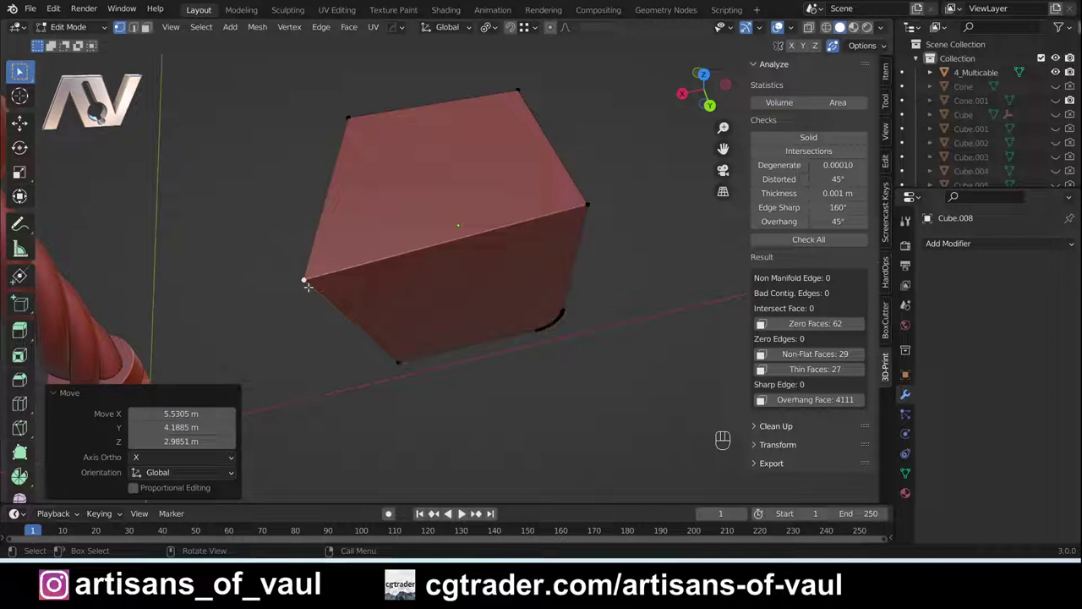
Select the displaced corner and the neighbouring top corner along Y, and align them with the Align pie's Right option.
{"action": "left_click", "coordinate": [266, 285]}
{"action": "left_click", "coordinate": [298, 282]}
{"action": "left_click", "coordinate": [345, 112], "text": "shift"}
{"action": "middle_click_drag", "start_coordinate": [302, 252], "coordinate": [295, 246]}
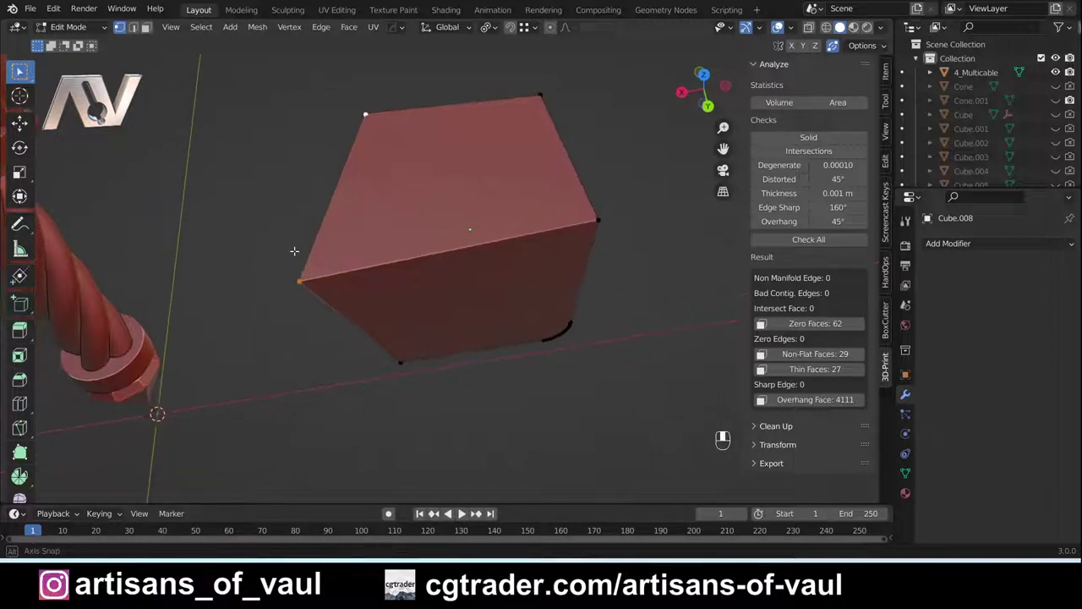
{"action": "key", "text": "alt+a"}
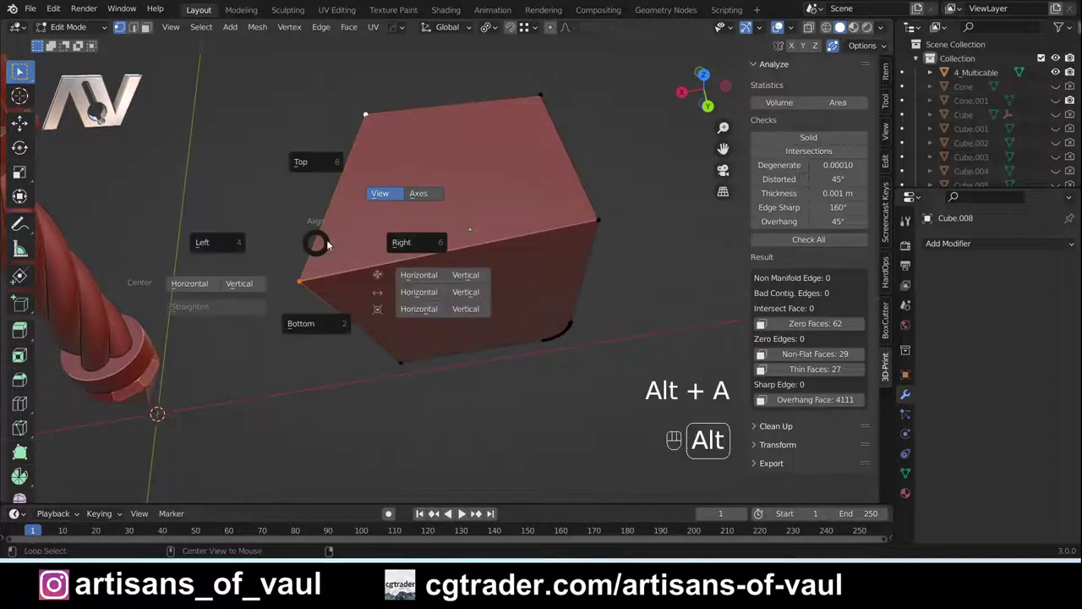
{"action": "left_click", "coordinate": [416, 243]}
{"action": "middle_click_drag", "start_coordinate": [416, 243], "coordinate": [534, 251]}
From the adjacent side, align the displaced corner with the neighbouring top corner along X using the Align pie's Left option.
{"action": "left_click", "coordinate": [405, 269]}
{"action": "left_click", "coordinate": [424, 167], "text": "shift"}
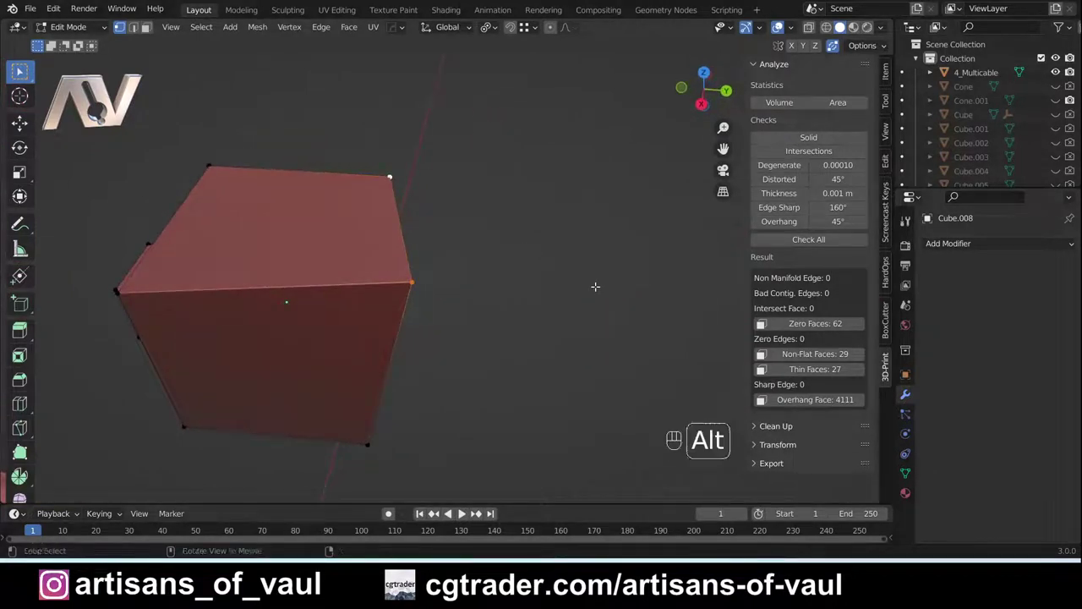
{"action": "key", "text": "alt+a"}
{"action": "left_click", "coordinate": [489, 290]}
Level the raised corner with a neighbouring top corner using the Align pie's Bottom option, and check the squared cube from above.
{"action": "middle_click_drag", "start_coordinate": [491, 290], "coordinate": [318, 234]}
{"action": "left_click", "coordinate": [310, 211]}
{"action": "left_click", "coordinate": [252, 228], "text": "shift"}
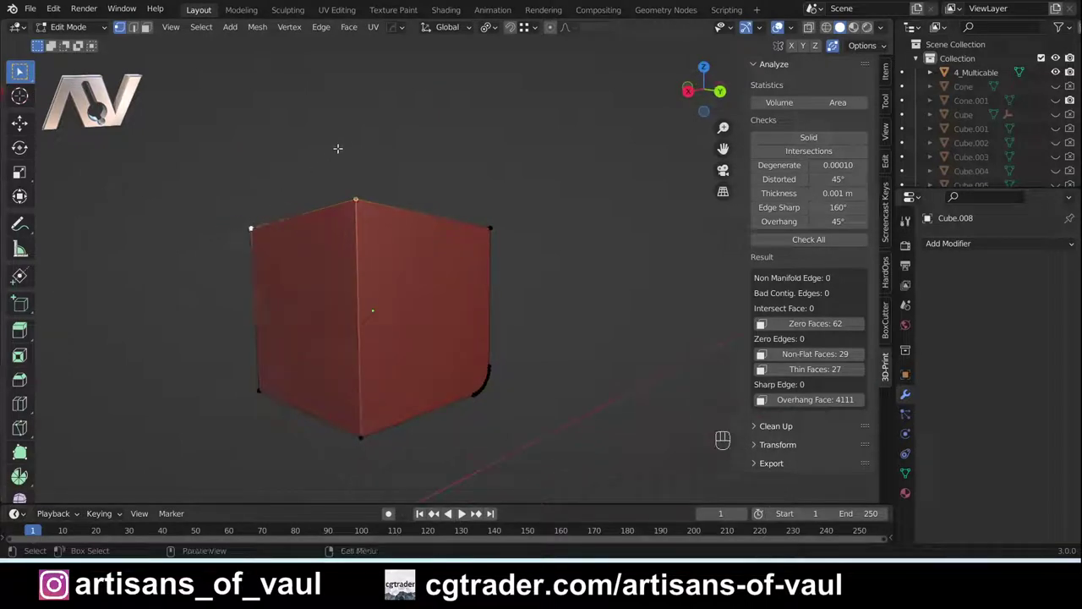
{"action": "key", "text": "alt+a"}
{"action": "left_click", "coordinate": [372, 237]}
{"action": "middle_click_drag", "start_coordinate": [386, 219], "coordinate": [398, 245]}
{"action": "left_click", "coordinate": [693, 88]}
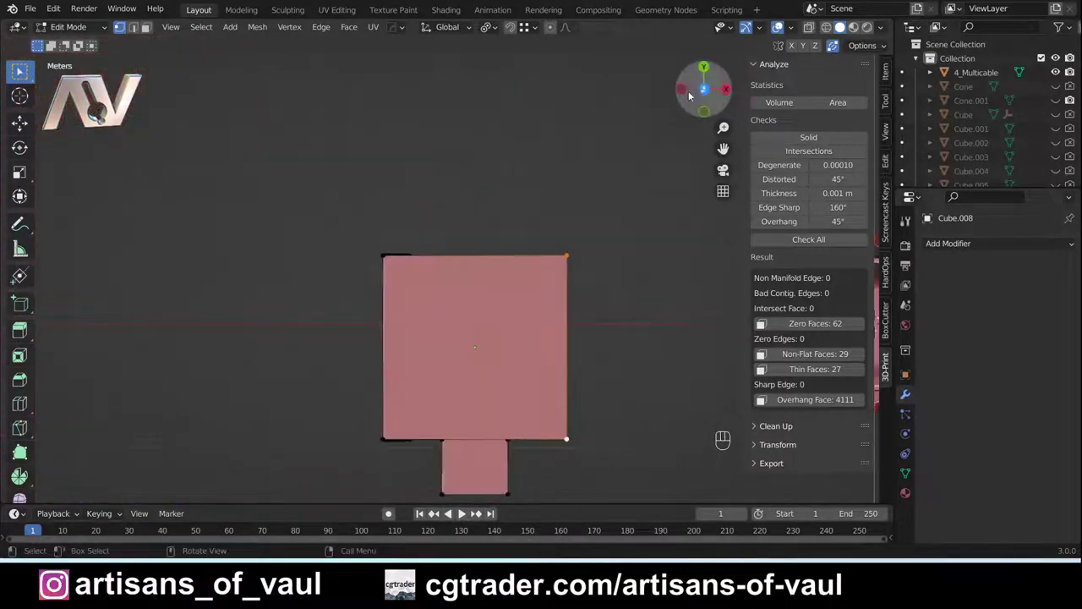